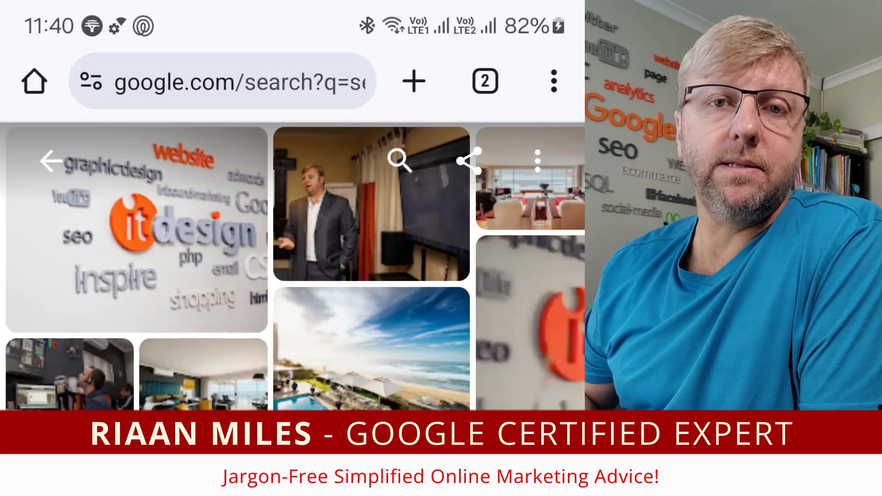
- Look through the IT Design business listing on Google, examining its photos and its customer reviews
scroll(294, 230, "down", 3)
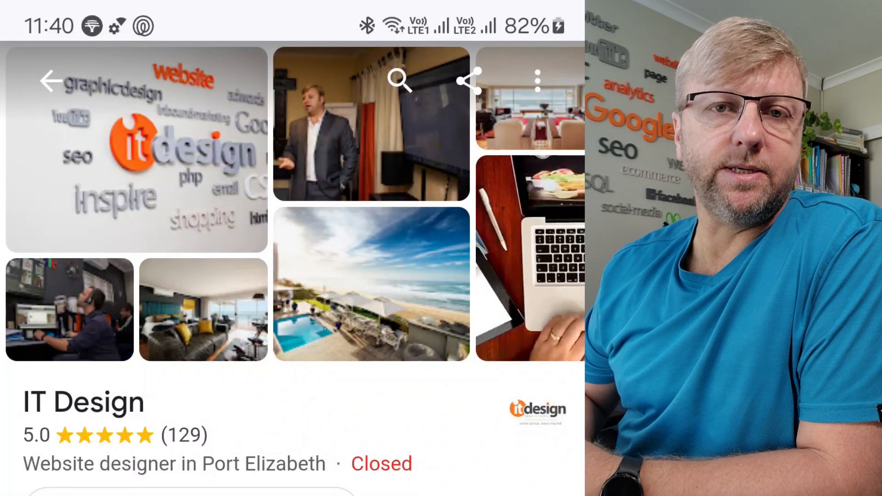
scroll(294, 275, "down", 10)
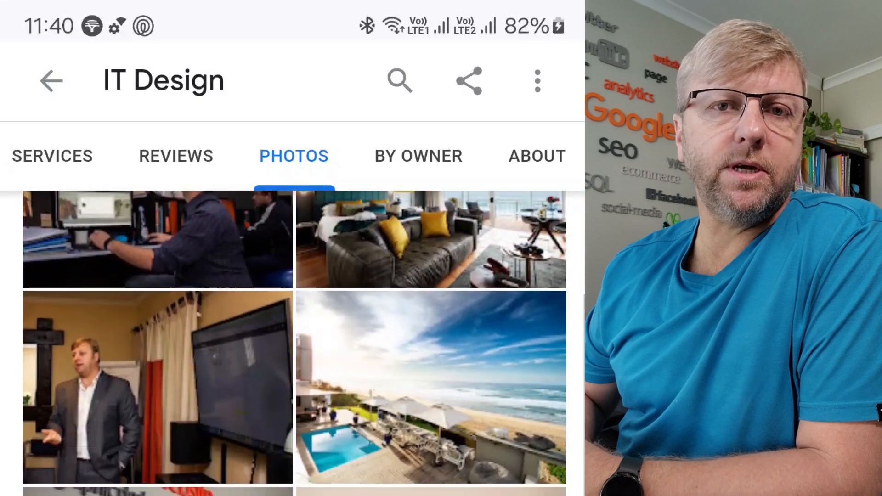
scroll(294, 340, "down", 4)
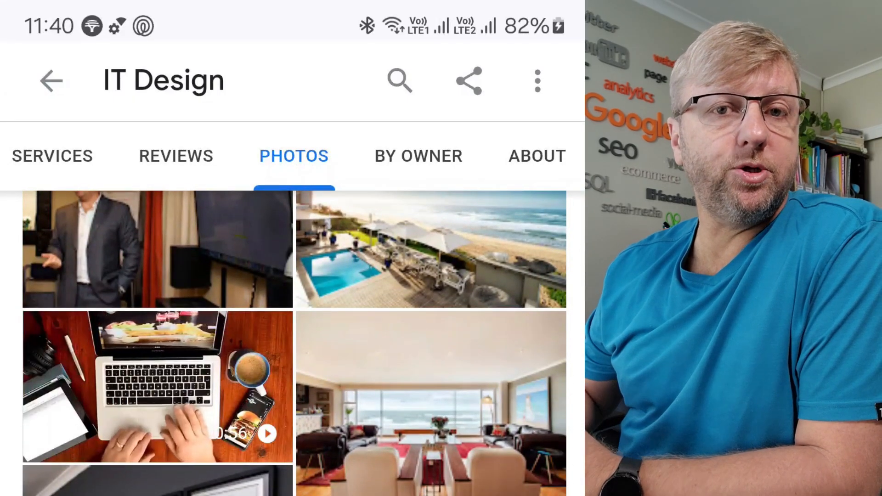
scroll(294, 340, "down", 10)
scroll(295, 340, "up", 10)
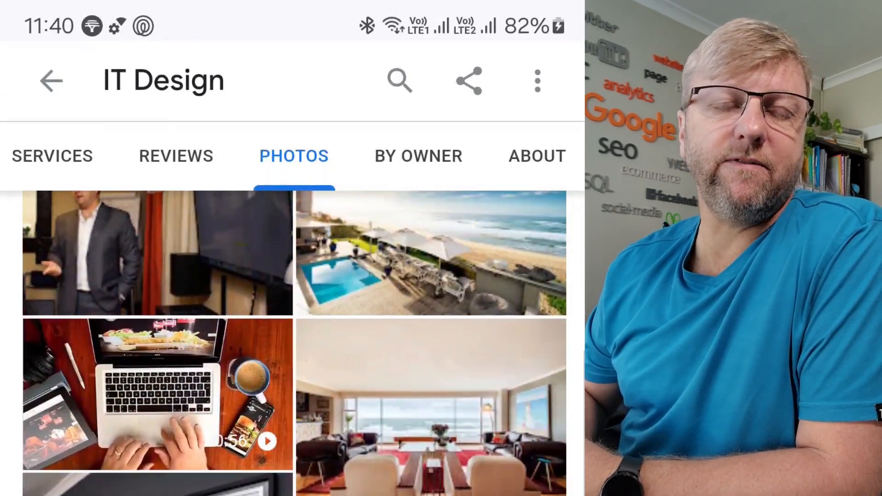
scroll(294, 340, "up", 10)
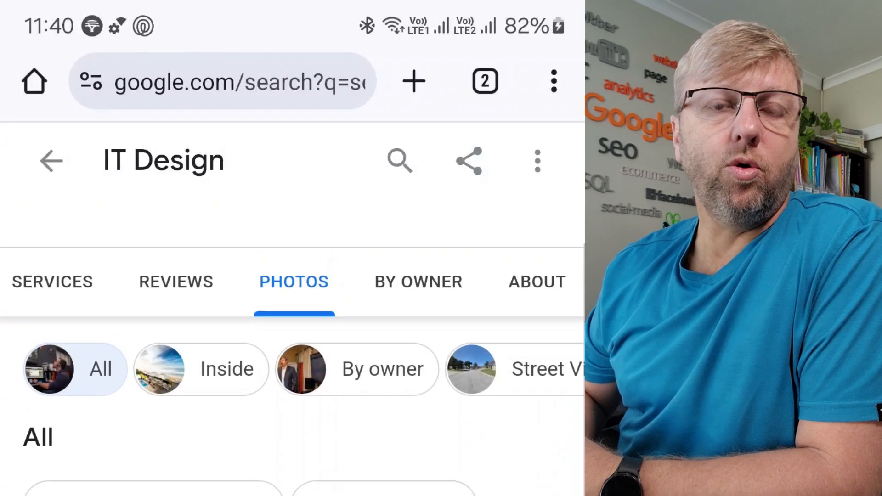
scroll(294, 340, "up", 2)
left_click(175, 339)
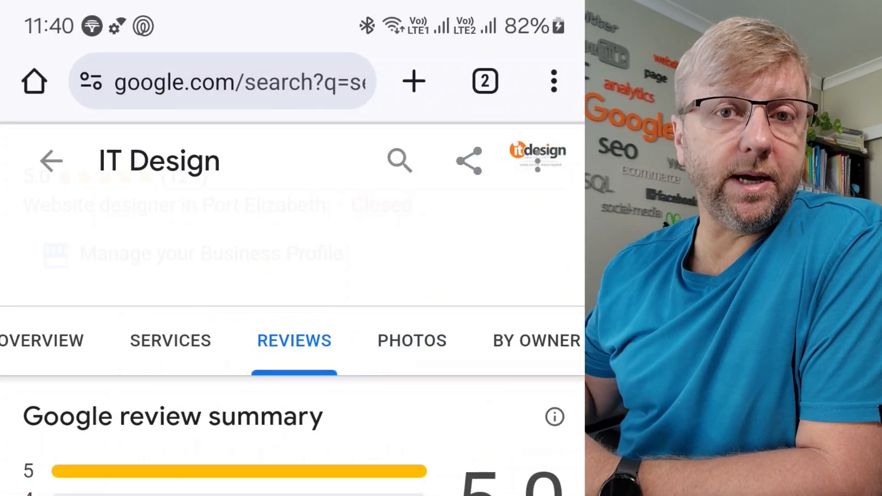
scroll(294, 340, "down", 5)
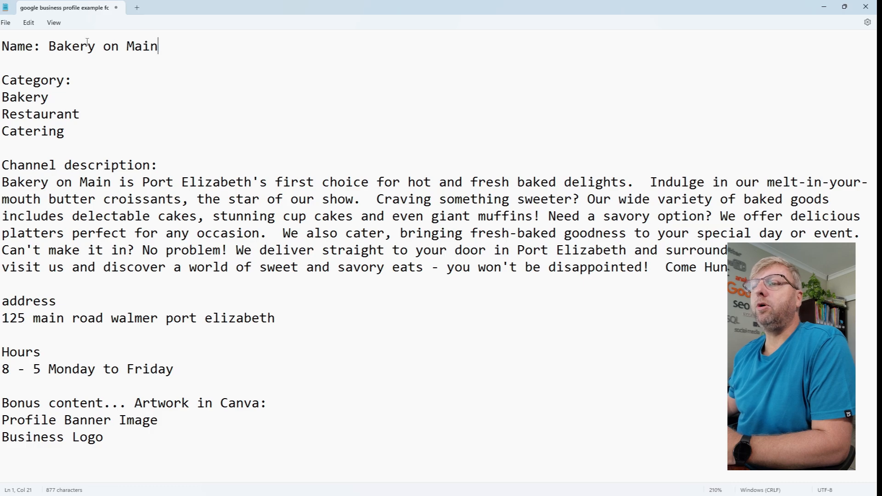
- Review the Notepad notes for Bakery on Main: name, categories, description, address, hours, and the Canva banner and logo items
left_click_drag(48, 46, 150, 46)
left_click(82, 101)
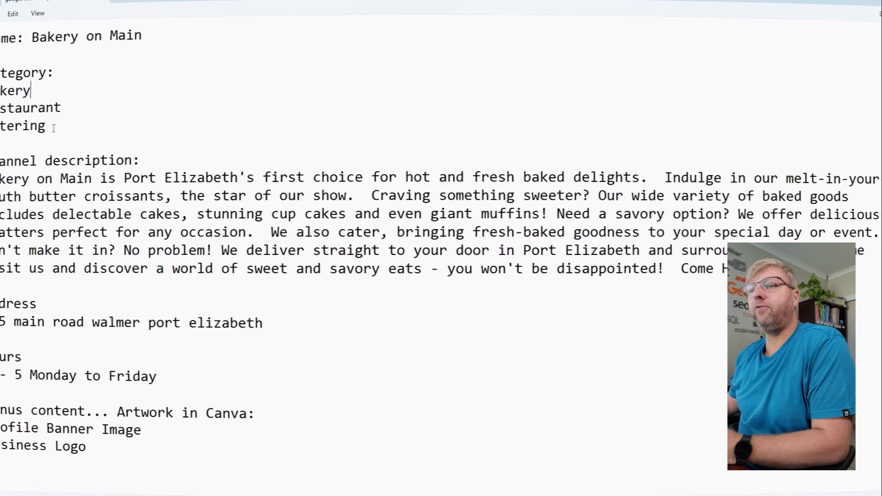
left_click_drag(53, 128, 0, 95)
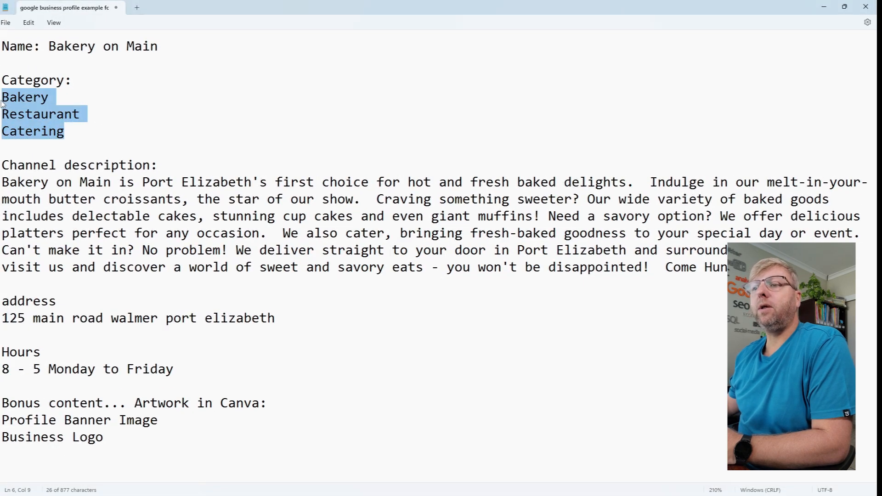
left_click(178, 143)
left_click_drag(1, 183, 10, 267)
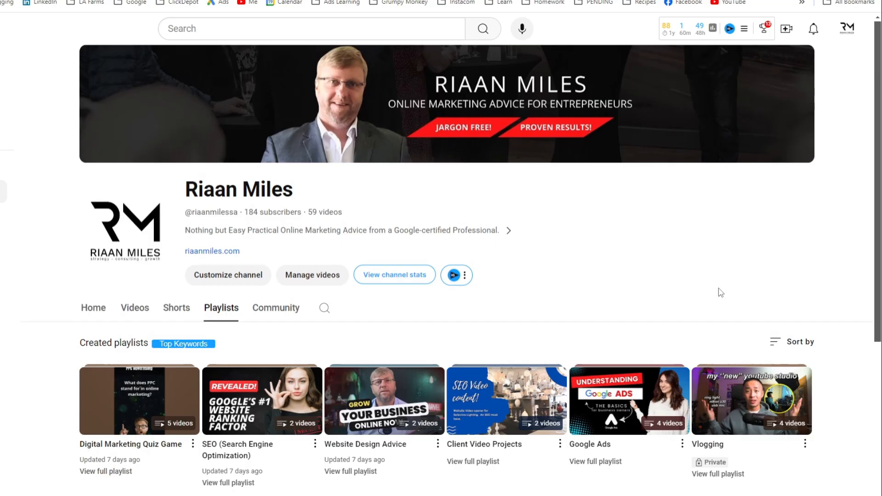
scroll(721, 292, "down", 5)
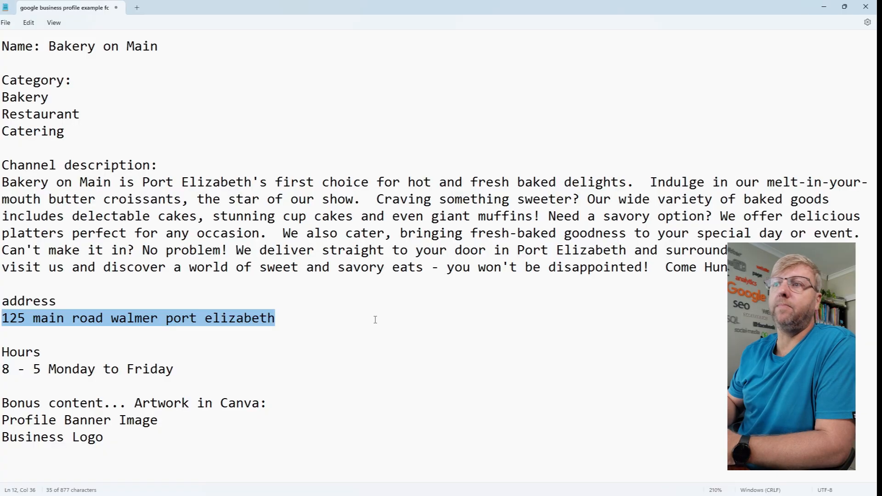
triple_click(181, 373)
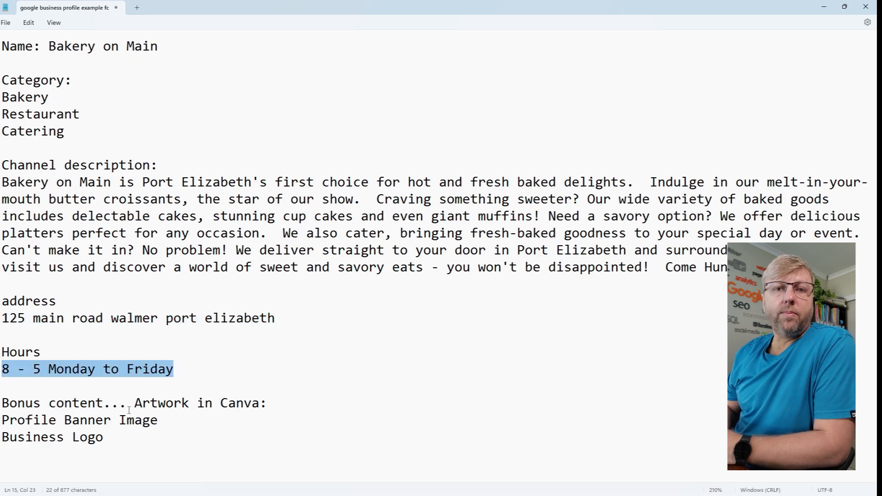
left_click_drag(135, 403, 270, 411)
left_click_drag(105, 437, 1, 426)
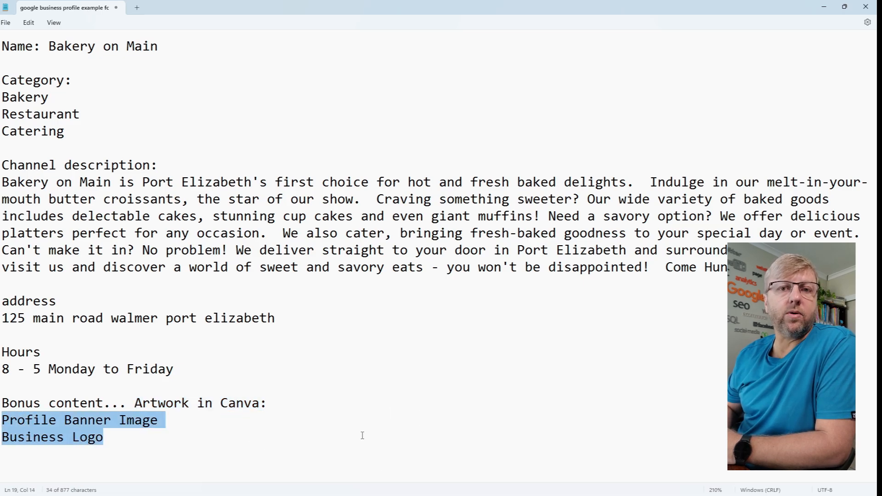
- Switch to Google Chrome using the demo user profile
mouse_move(433, 492)
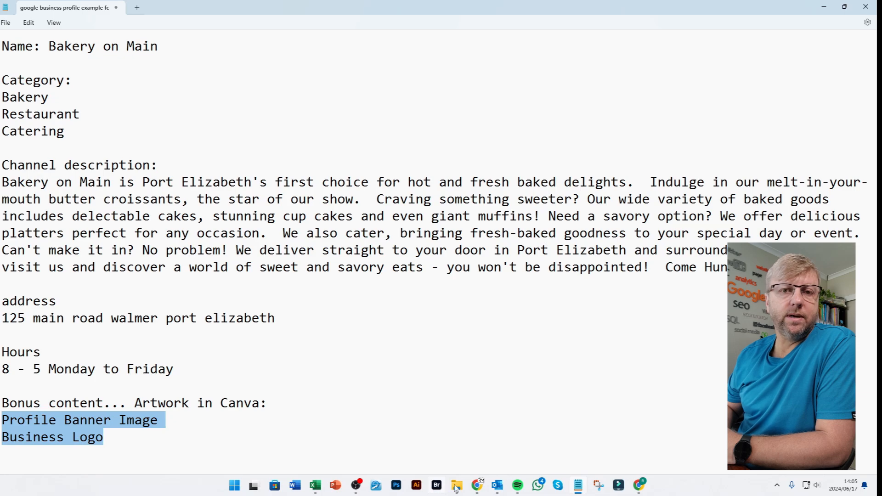
left_click(478, 487)
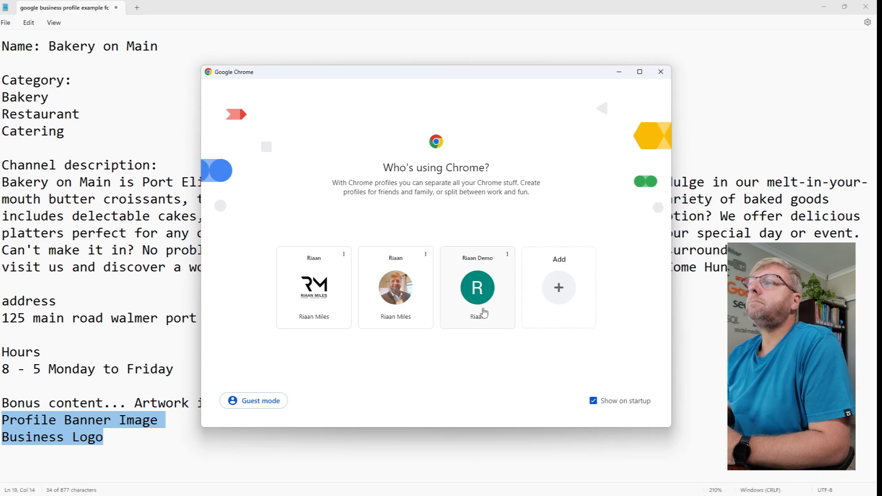
left_click(484, 292)
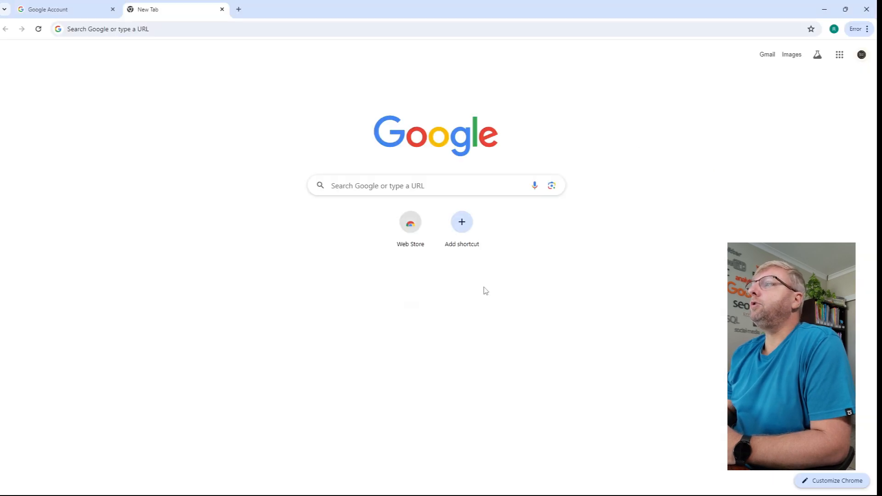
- Search Google for "google business profile"
left_click(395, 190)
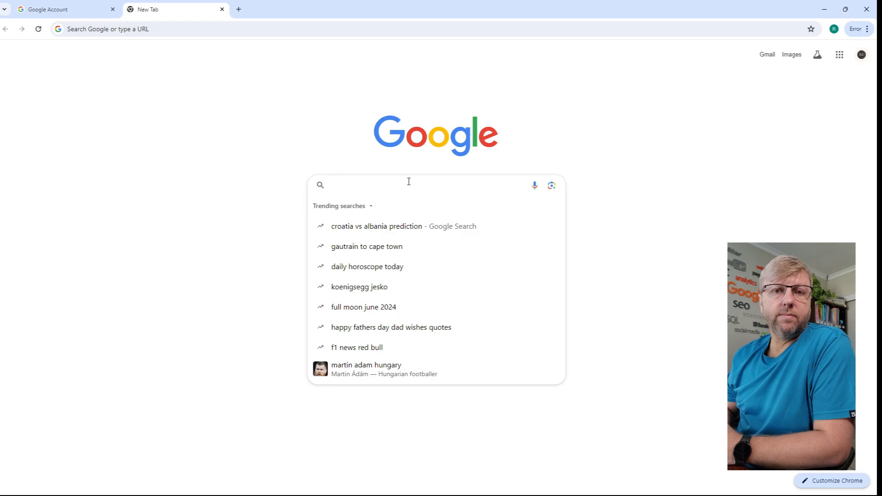
scroll(409, 182, "up", 6)
scroll(411, 179, "down", 4)
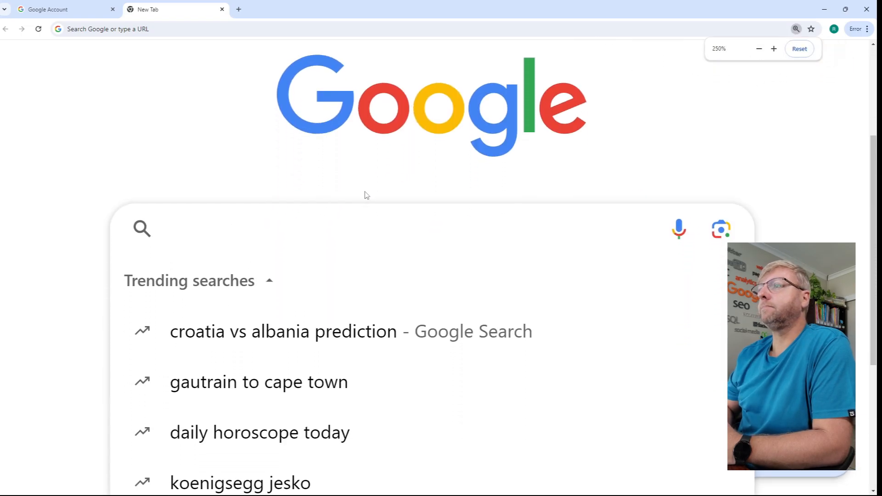
type("google b")
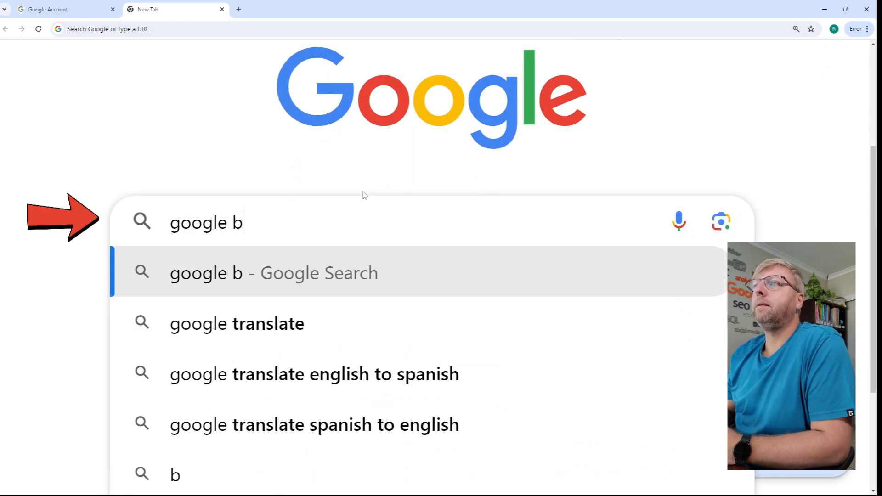
type("usiness profile")
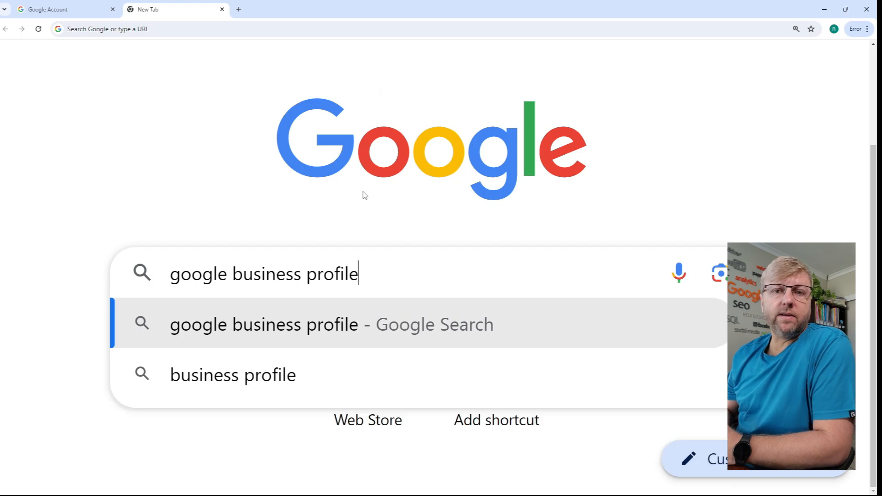
key("Return")
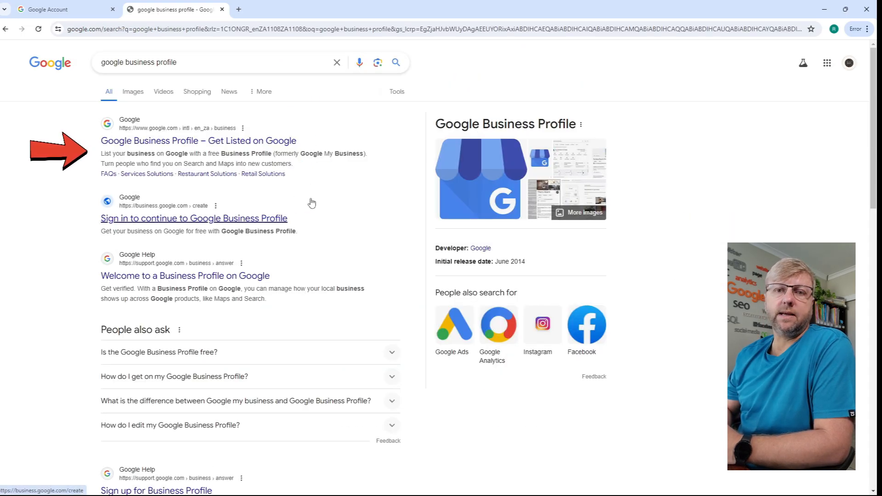
- Open the search result "Google Business Profile – Get Listed on Google"
key("ctrl+plus")
key("ctrl+plus")
key("ctrl+plus")
key("ctrl+plus")
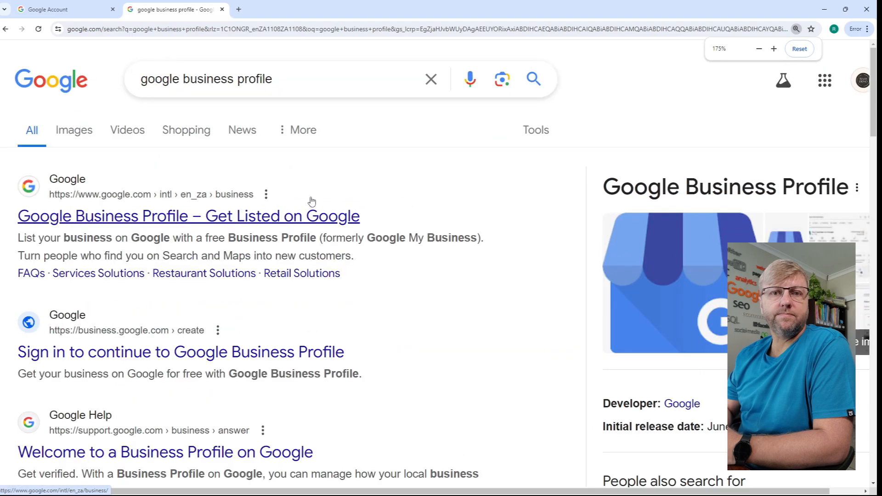
left_click_drag(422, 244, 242, 246)
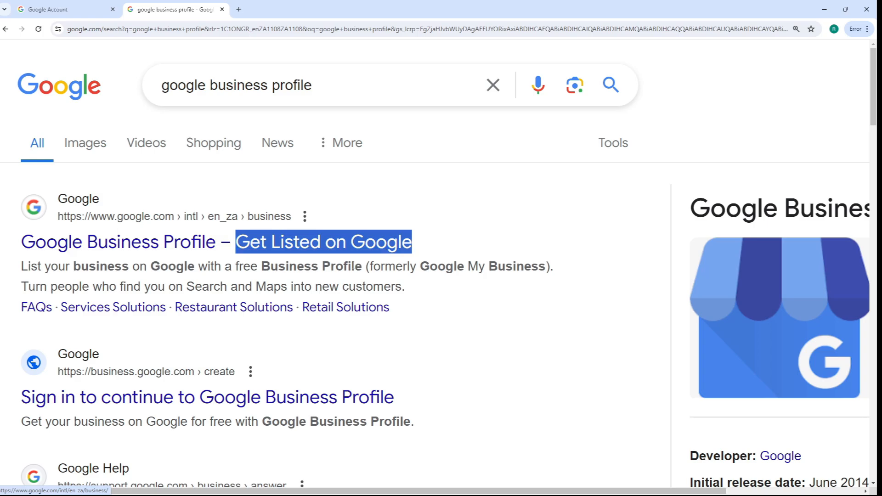
left_click(421, 268)
left_click_drag(421, 268, 544, 271)
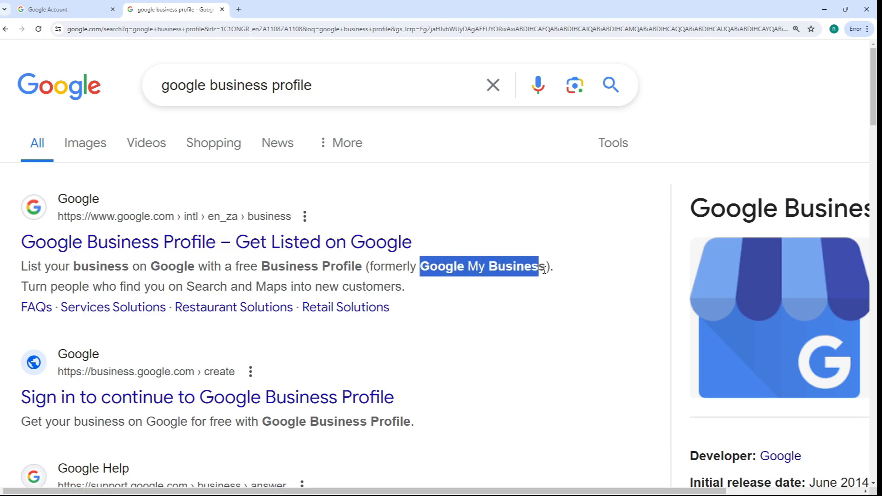
left_click(154, 247)
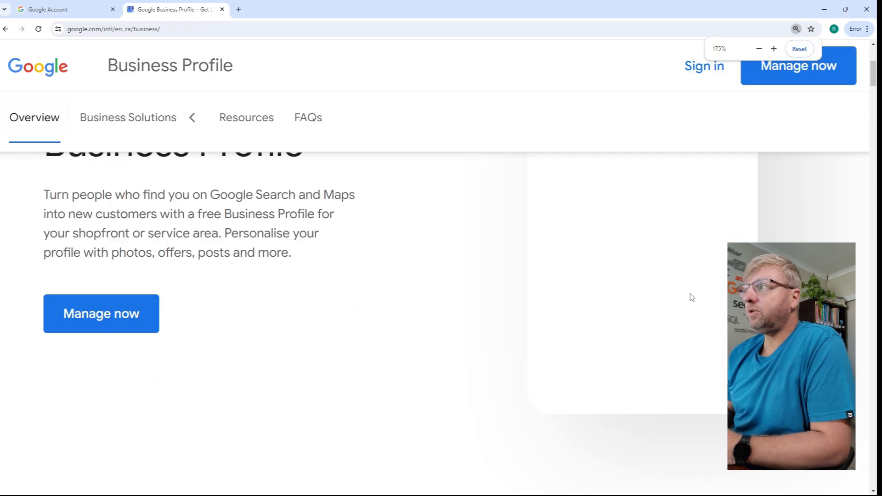
- Start setting up a business from the Google Business Profile overview page
key("ctrl+minus")
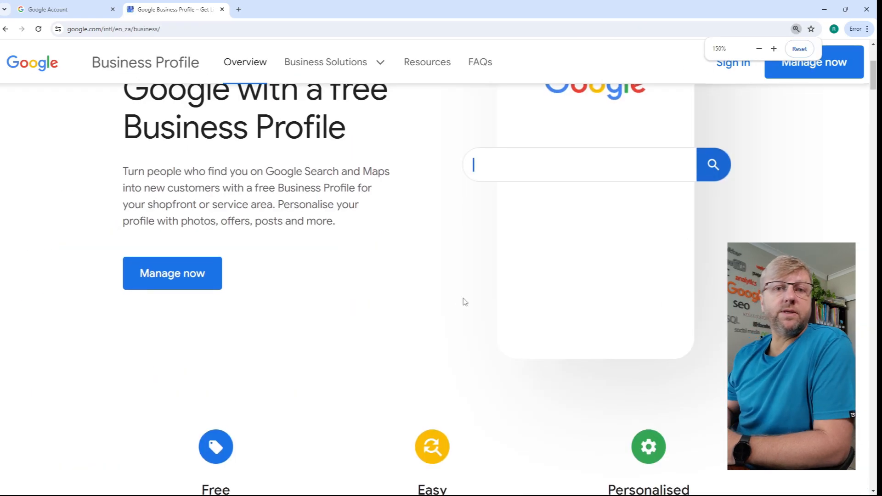
scroll(449, 294, "up", 3)
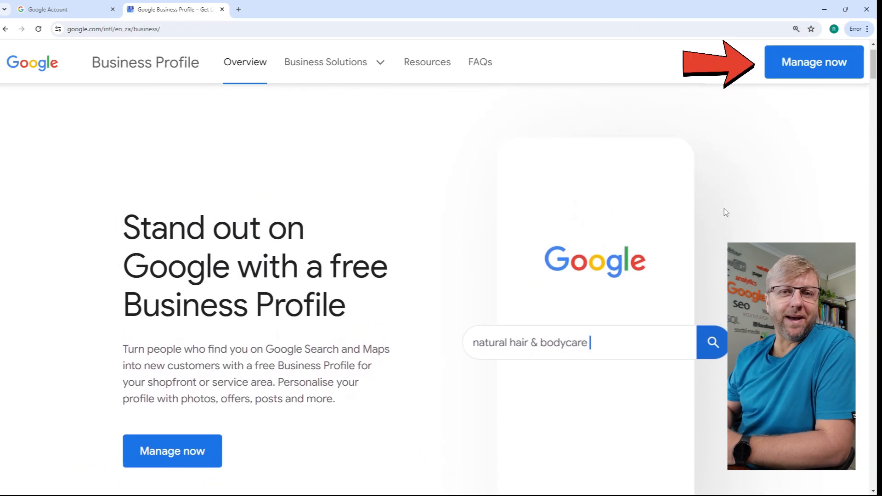
left_click(809, 66)
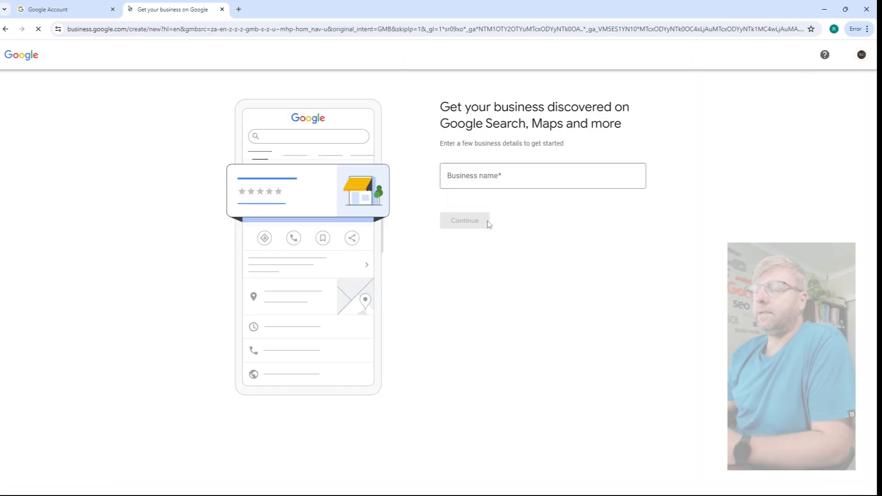
- Enter "Bakery on Main" as the business name, choose to create a new business with this name, and continue
key("ctrl+plus")
key("ctrl+plus")
key("ctrl+plus")
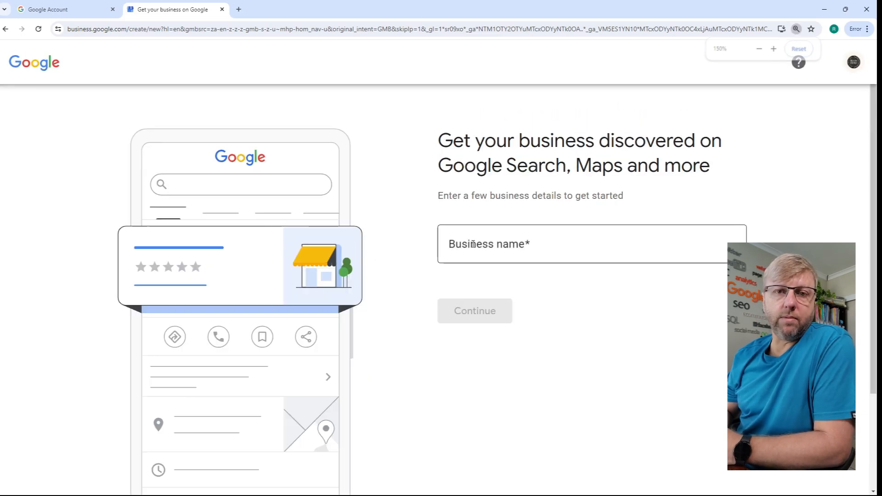
left_click(473, 244)
type("Bak")
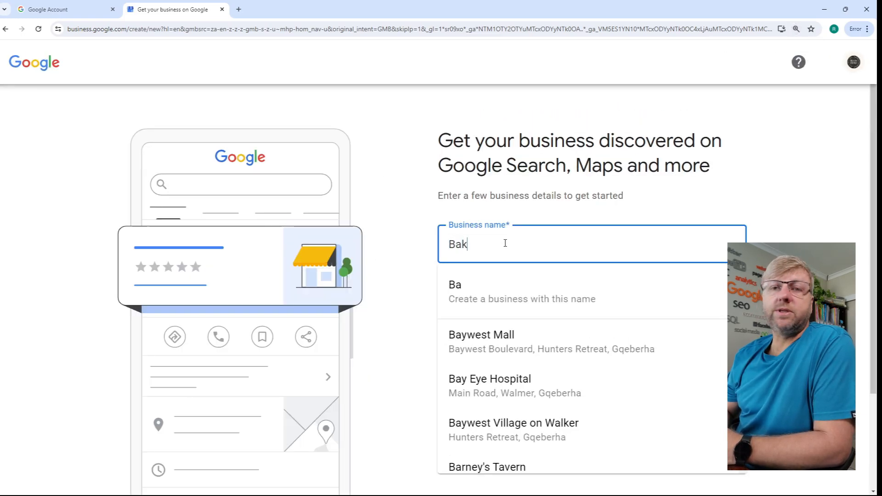
type("ery on M")
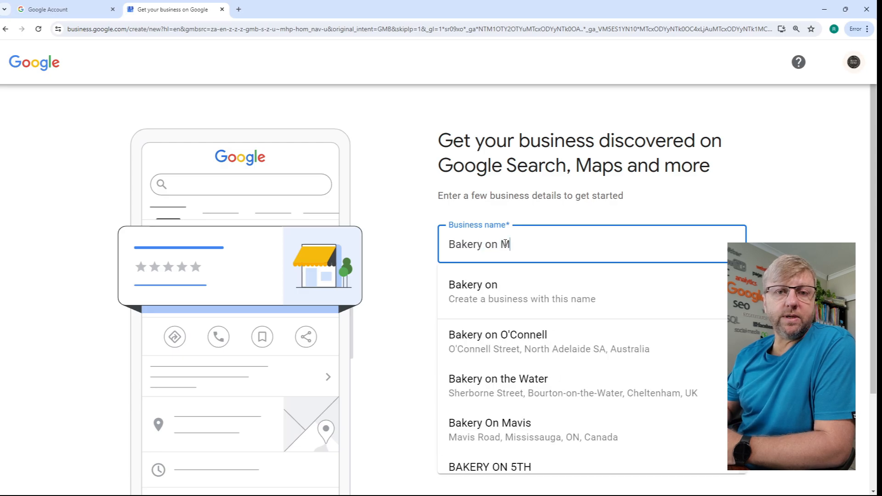
type("ain")
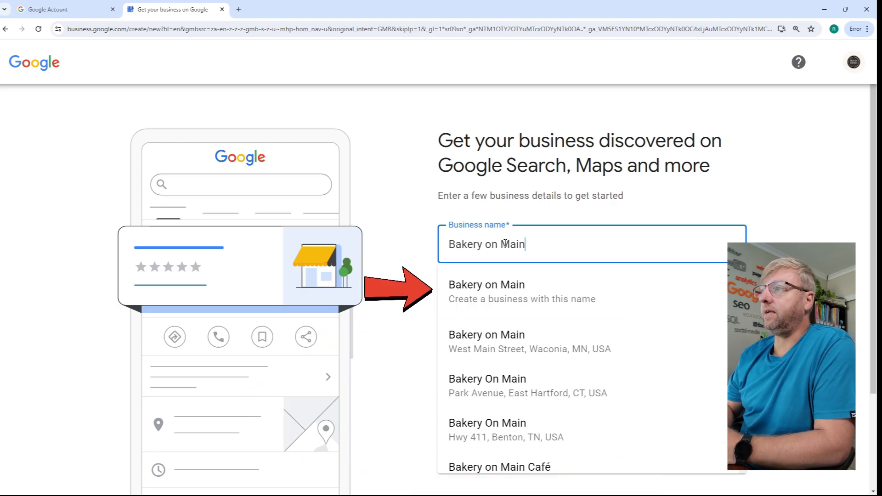
left_click(504, 288)
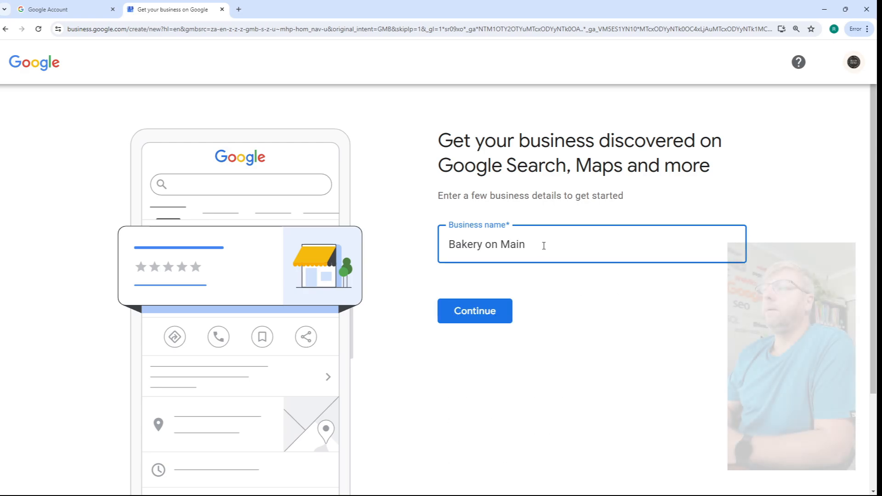
left_click(478, 316)
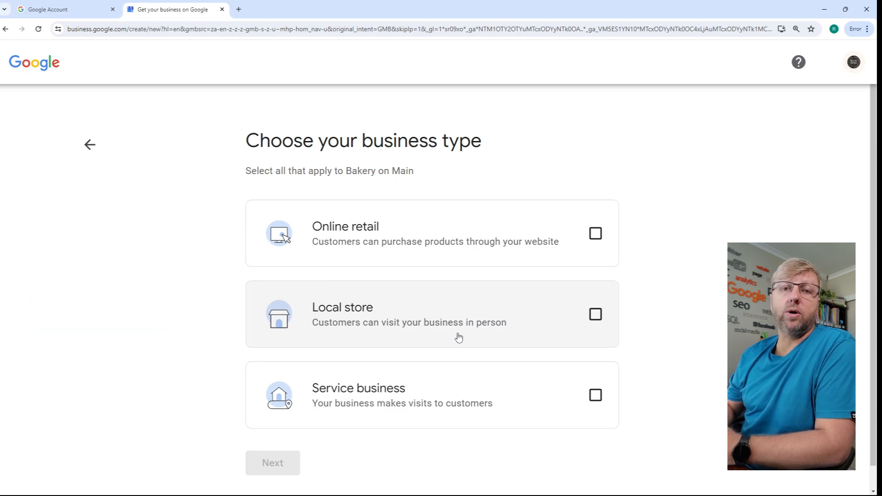
- Choose Local store as the business type for Bakery on Main and continue
left_click(595, 317)
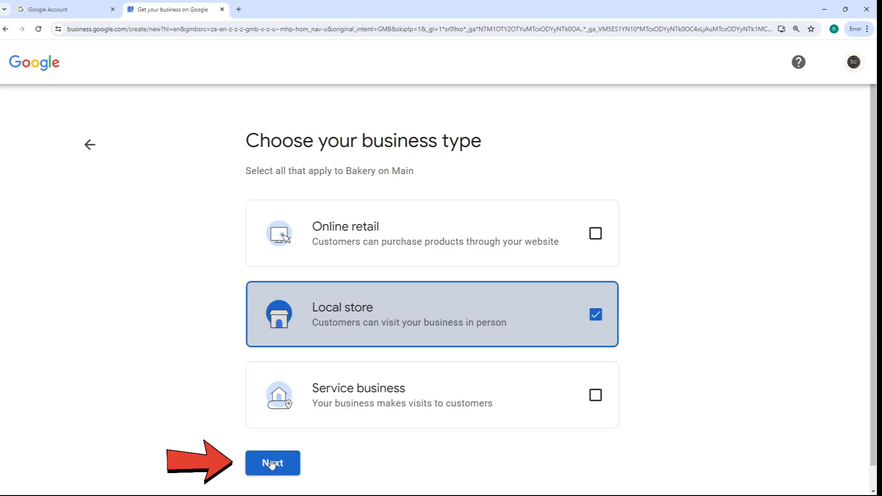
scroll(273, 464, "down", 1)
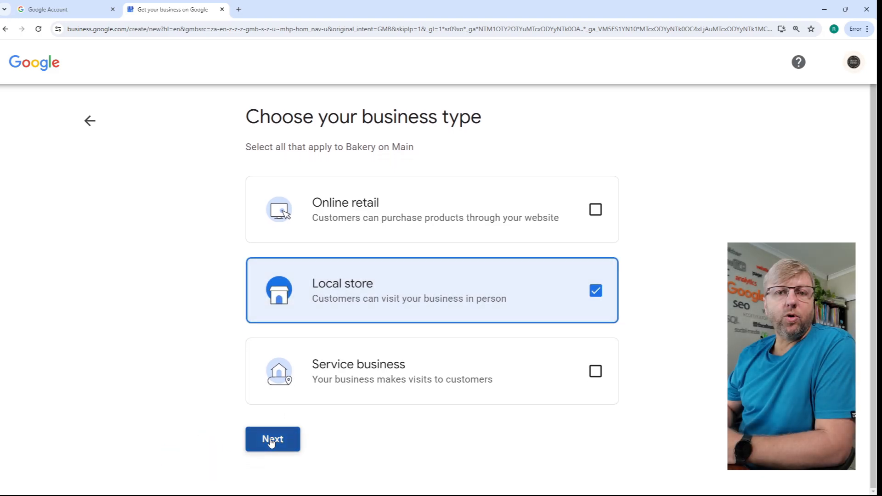
left_click(271, 440)
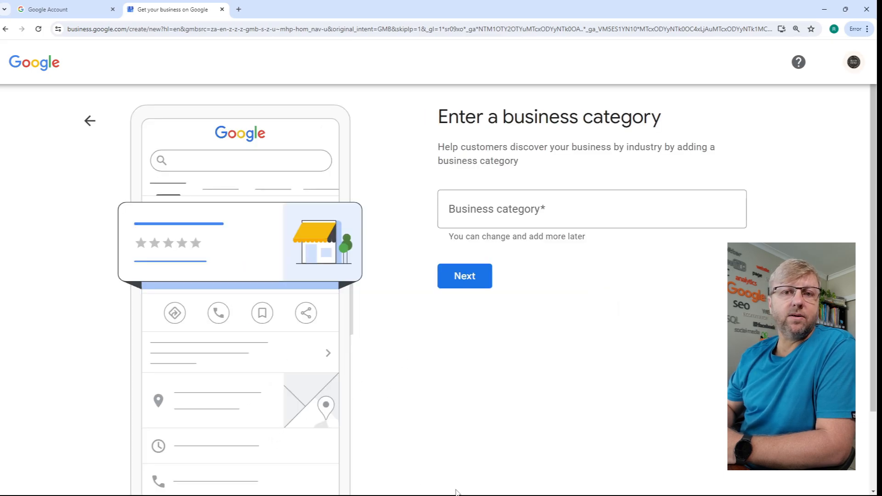
- Check the categories in the prepared Notepad notes, set the business category to Bakery, and continue
mouse_move(458, 495)
left_click(577, 486)
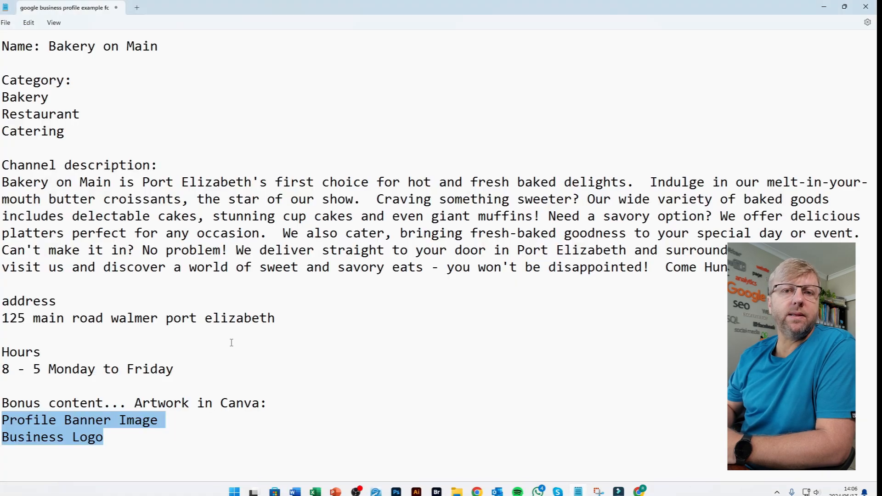
left_click_drag(64, 134, 2, 97)
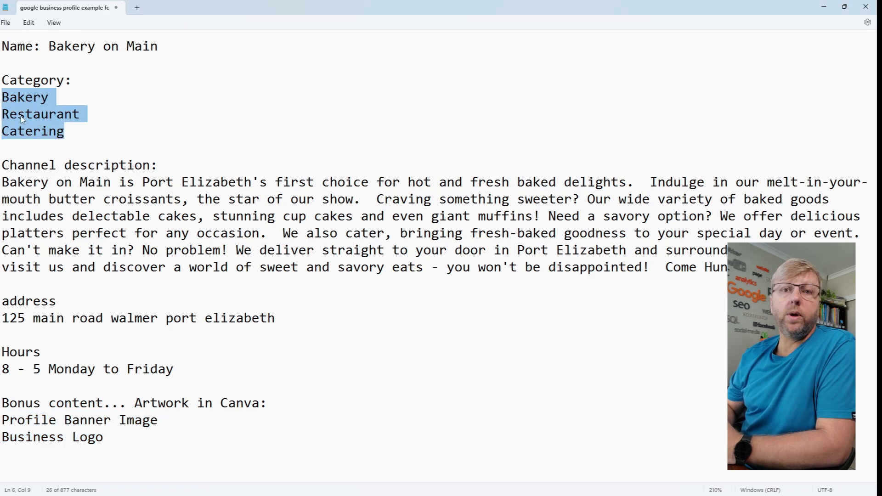
left_click(823, 6)
left_click(478, 210)
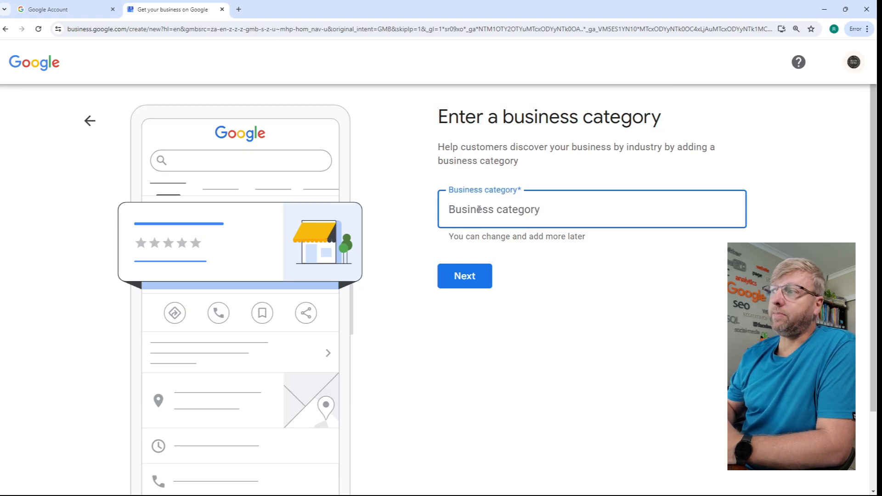
type("Bakery")
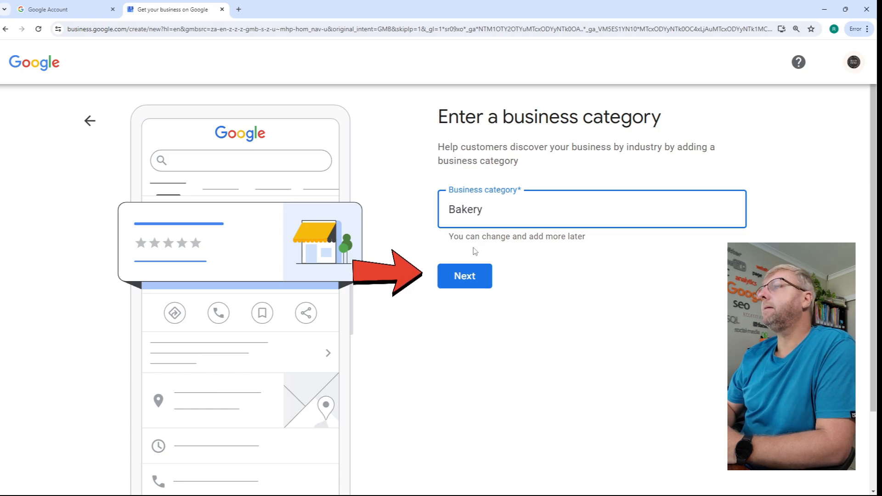
left_click(472, 282)
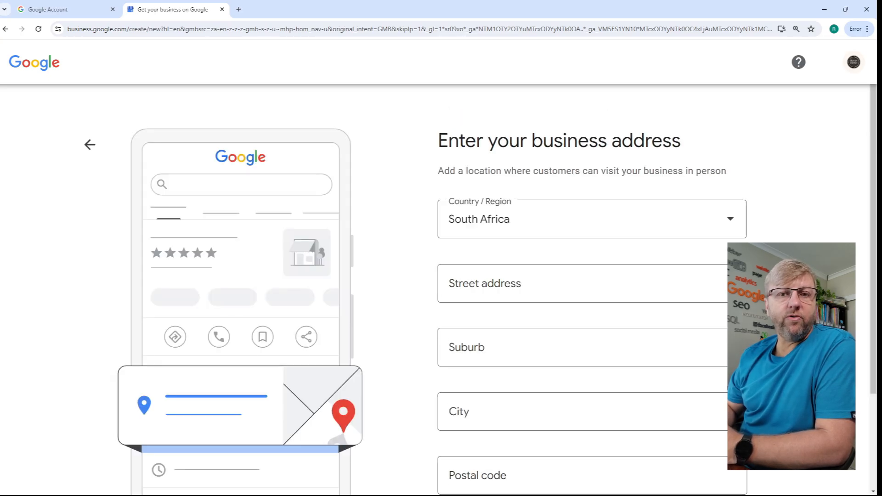
- Look up the address in the prepared Notepad notes and enter the business's street address, suburb and city
mouse_move(526, 493)
left_click(579, 486)
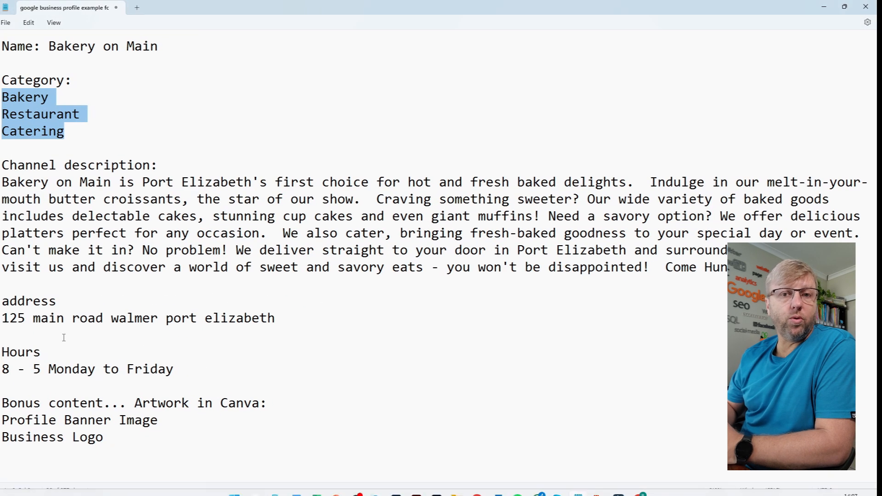
left_click_drag(3, 318, 283, 327)
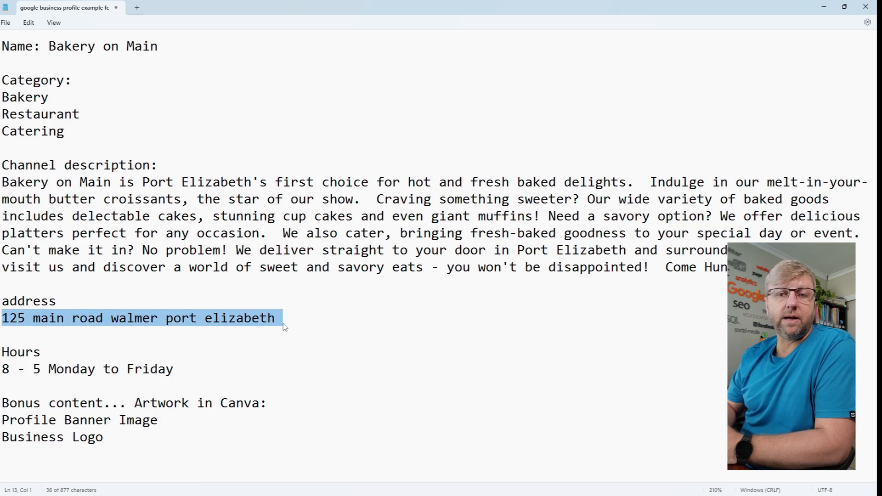
left_click(823, 9)
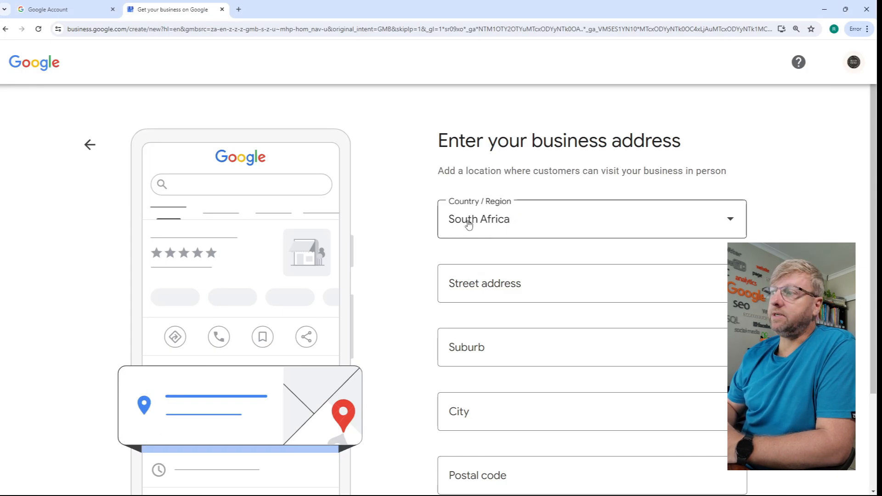
left_click(461, 278)
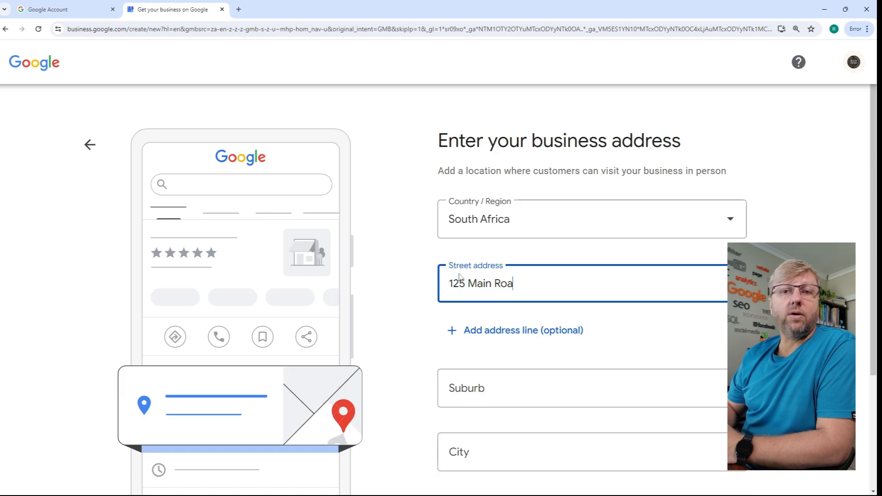
left_click(484, 388)
type("Walmer")
left_click(473, 457)
type("Port Eliza")
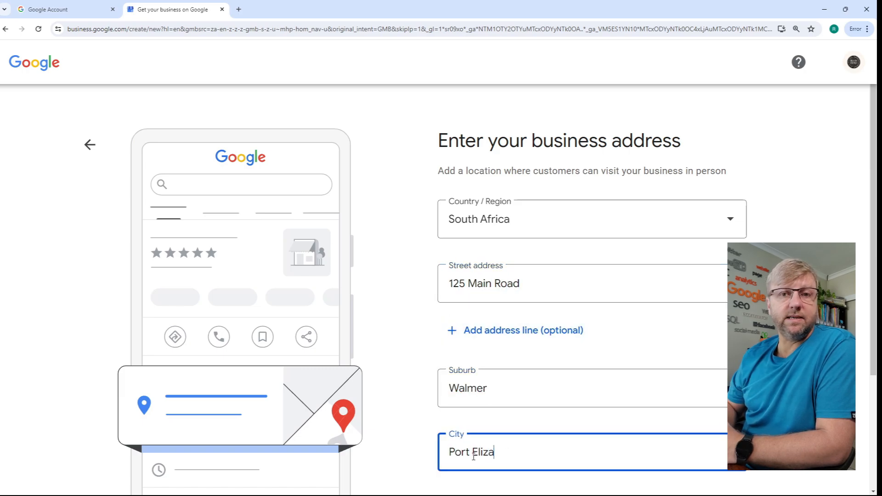
type("beth")
- Add an optional second address line, fill in the business's postal code, and submit the address
left_click(524, 330)
scroll(567, 443, "down", 2)
left_click(521, 450)
type("6025")
left_click_drag(462, 448, 481, 446)
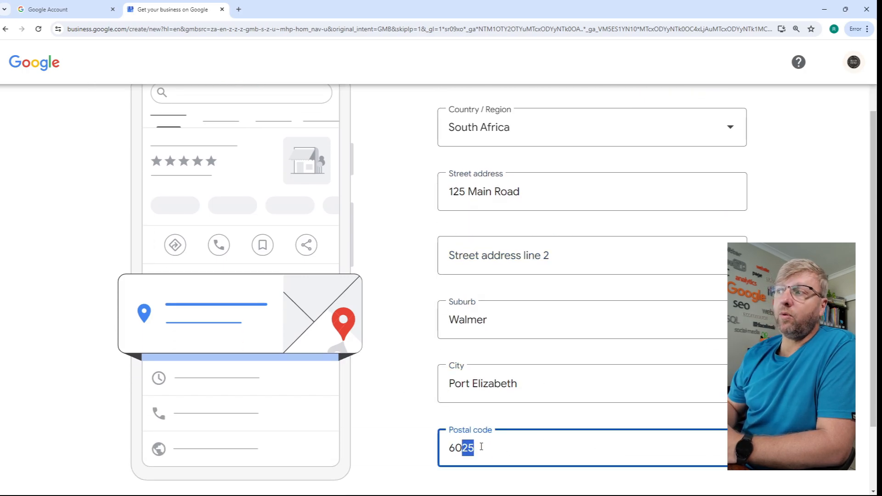
type("00")
scroll(482, 447, "down", 2)
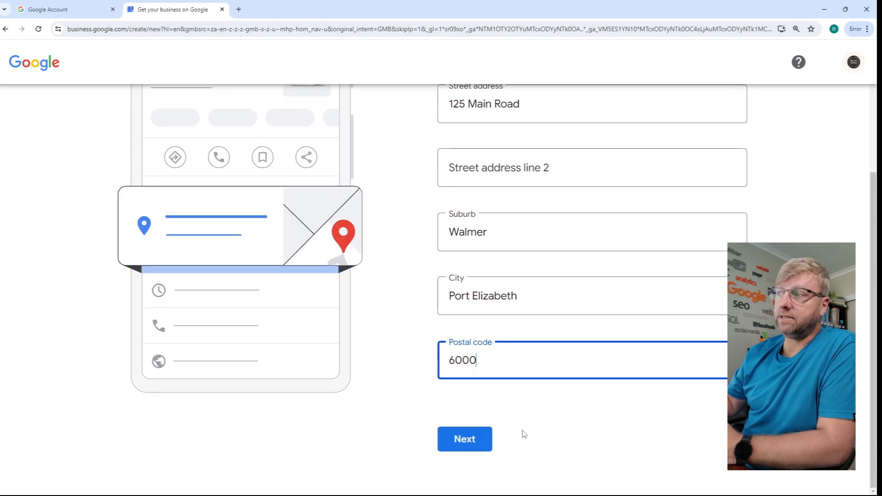
left_click(466, 441)
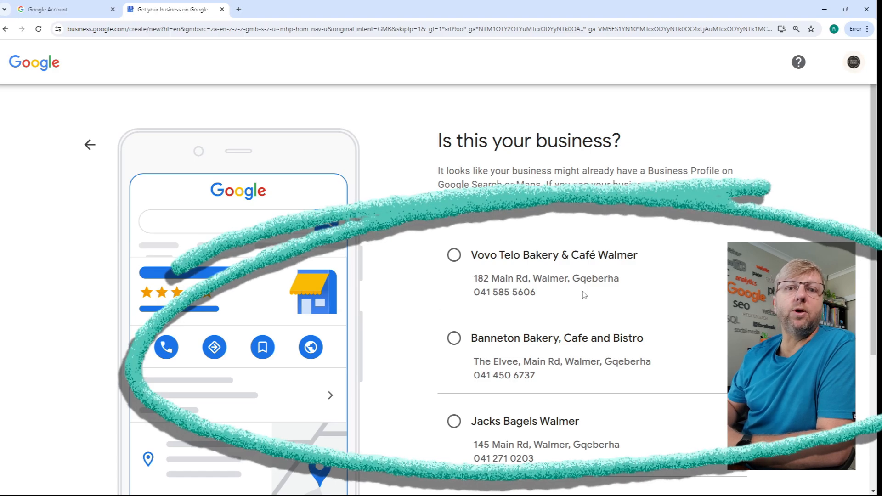
- Review the suggested existing businesses, choose "None of these", and continue
scroll(584, 294, "down", 3)
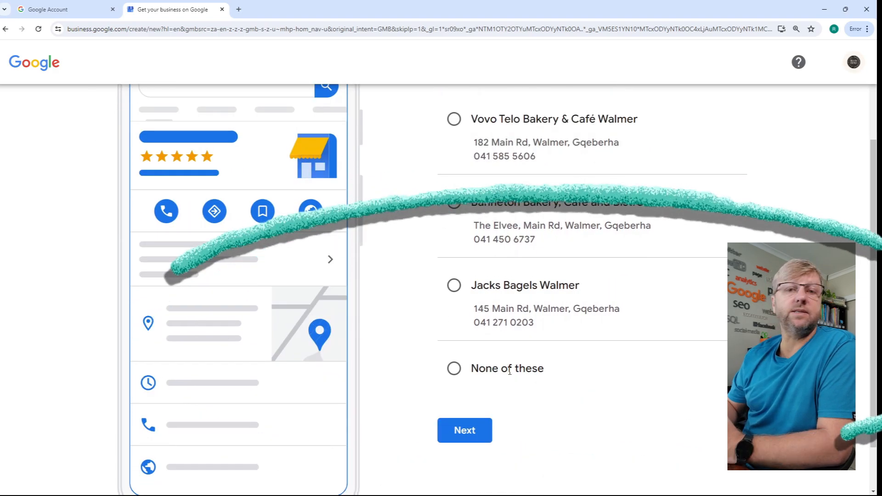
key("ctrl+plus")
key("ctrl+plus")
scroll(509, 372, "down", 4)
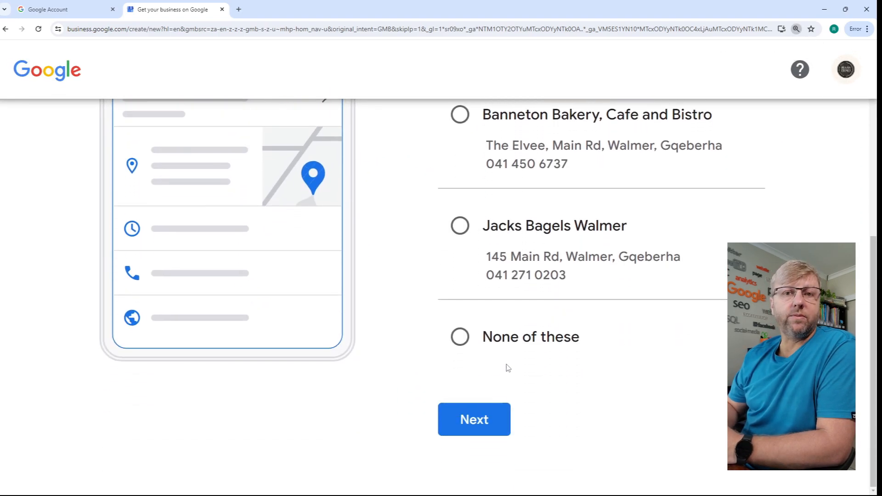
scroll(508, 368, "up", 4)
scroll(509, 363, "down", 4)
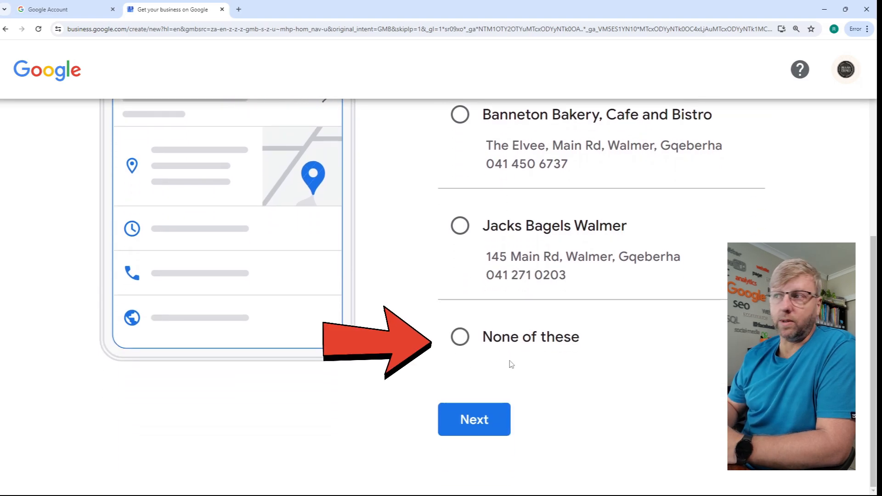
left_click(461, 340)
left_click(479, 425)
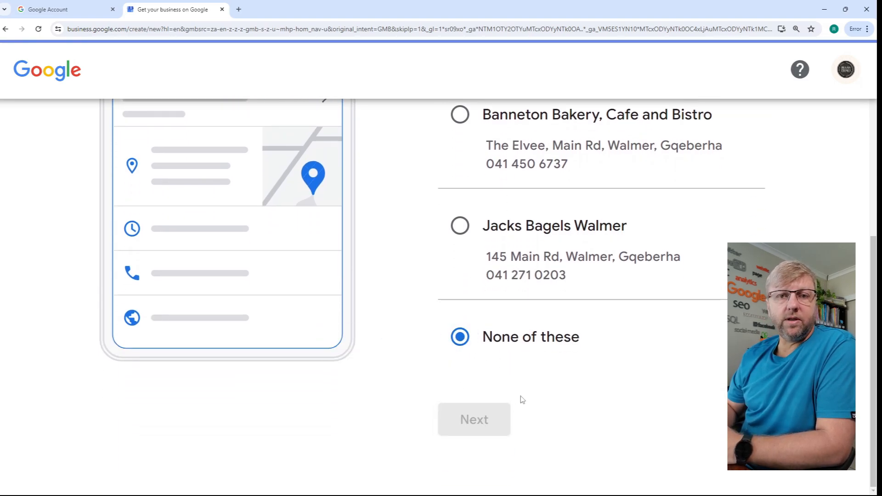
- Fill in the business's phone number and website as the customer contact details, and continue
key("ctrl+minus")
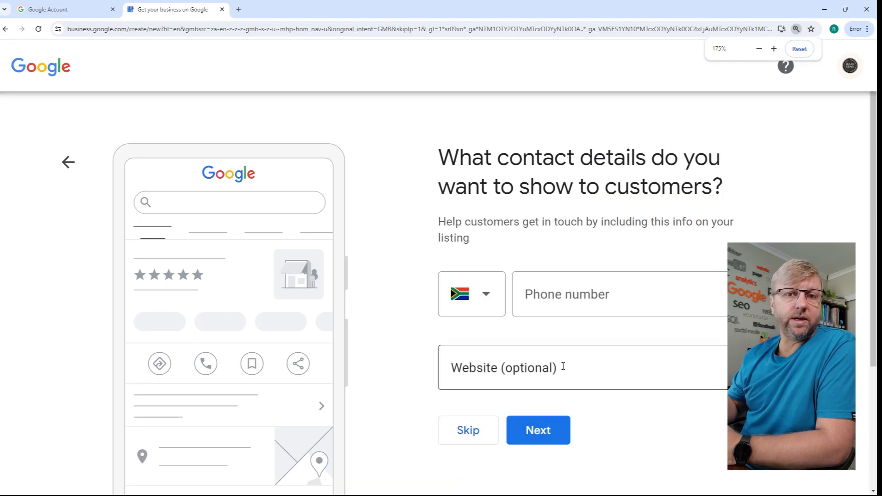
scroll(564, 322, "down", 1)
left_click(566, 286)
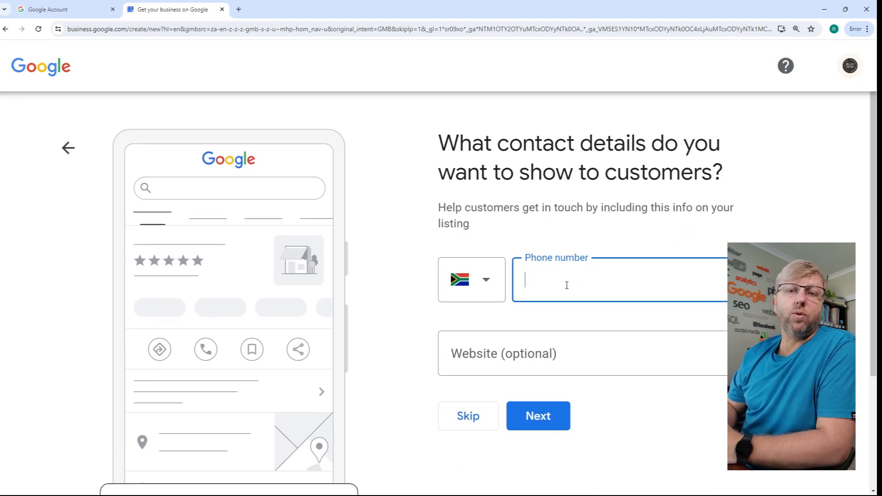
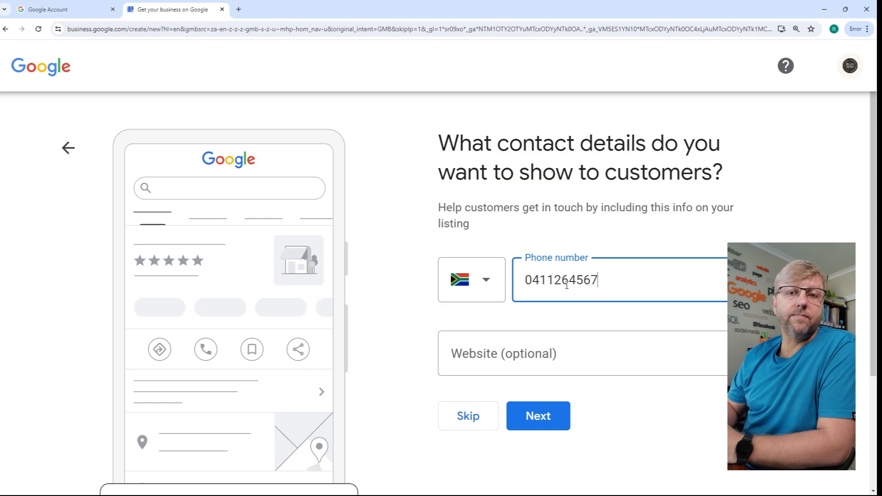
left_click(547, 349)
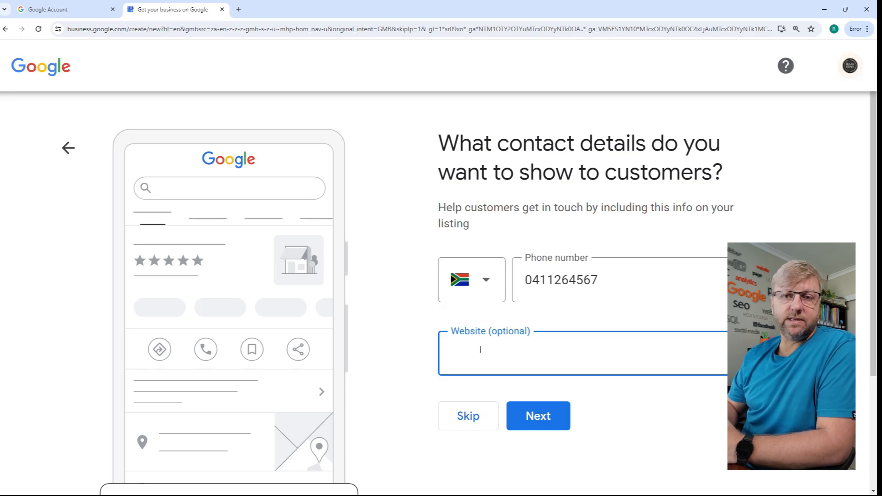
type("ri")
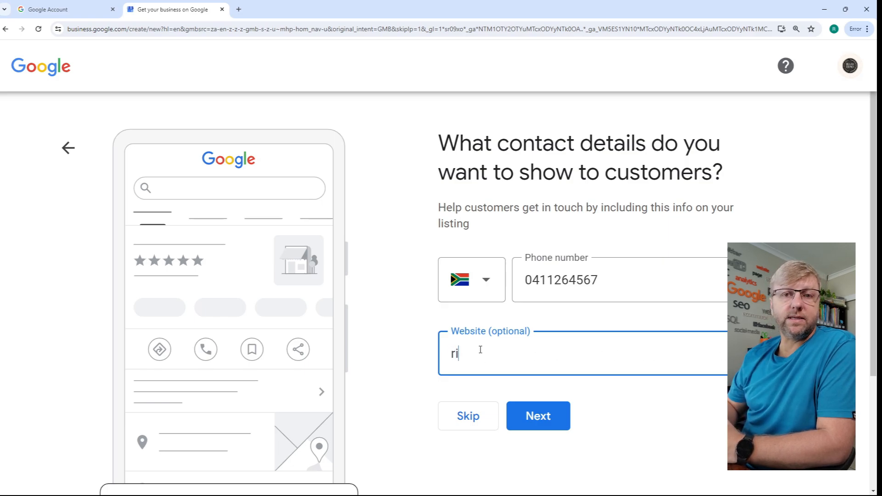
type("aanmiles.com")
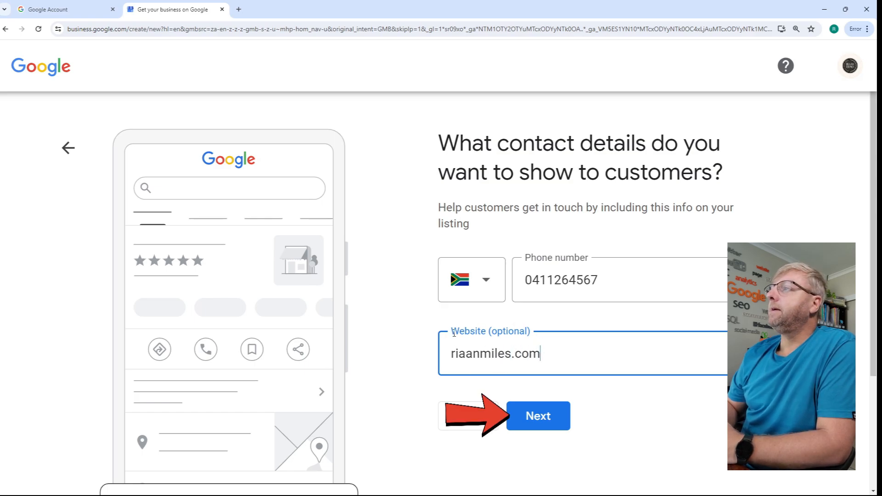
left_click(552, 424)
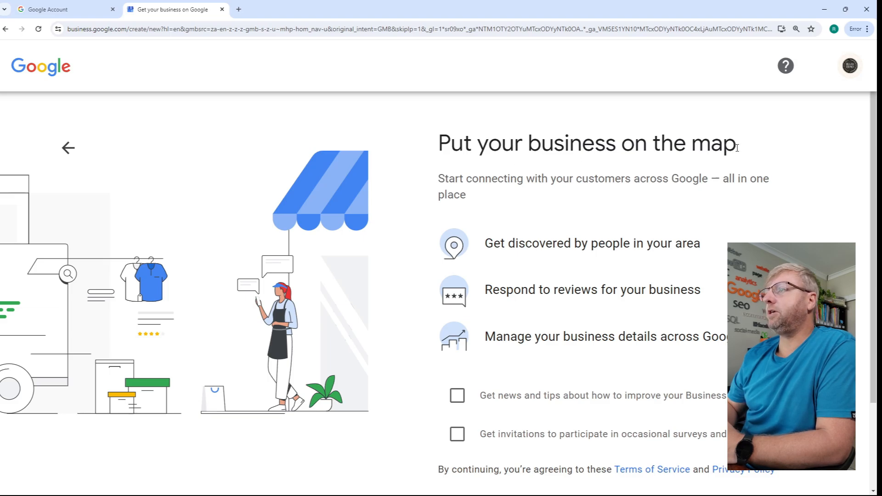
- Accept the terms and continue to verification without opting in to news and tips or survey invitations
scroll(495, 197, "down", 3)
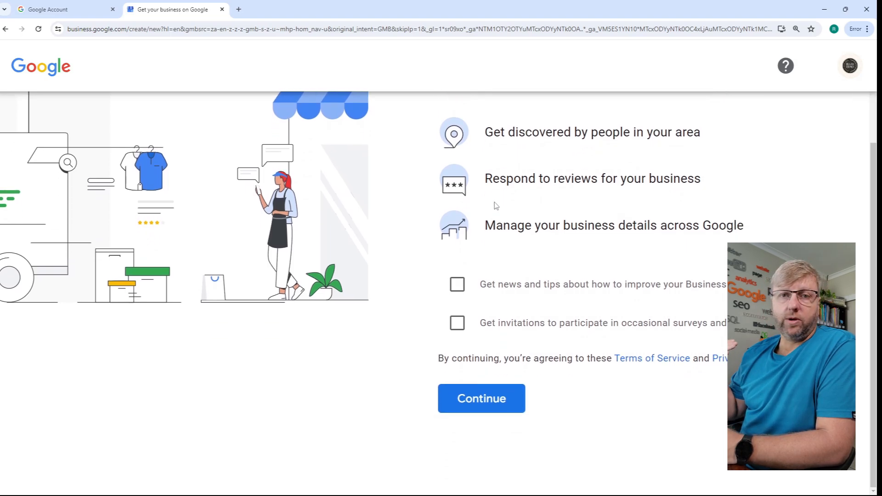
left_click(478, 400)
left_click(479, 408)
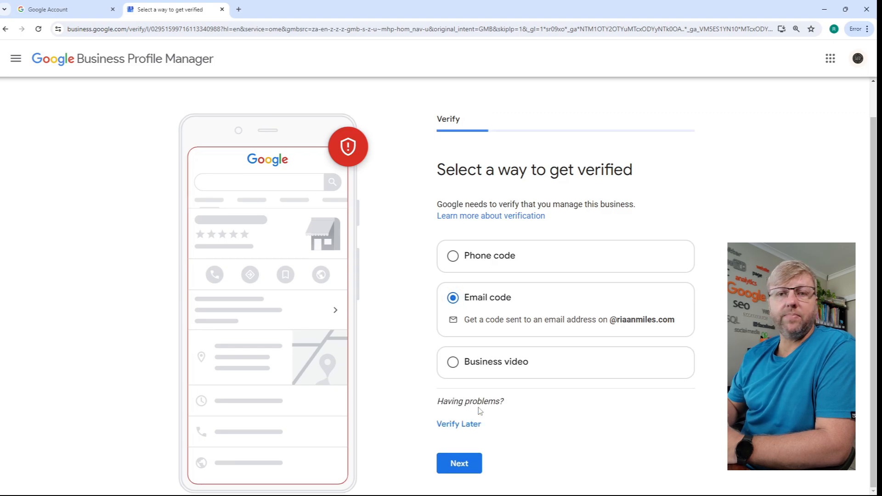
- Use Email code as the verification method and have the code sent to the business's own email address
left_click(467, 466)
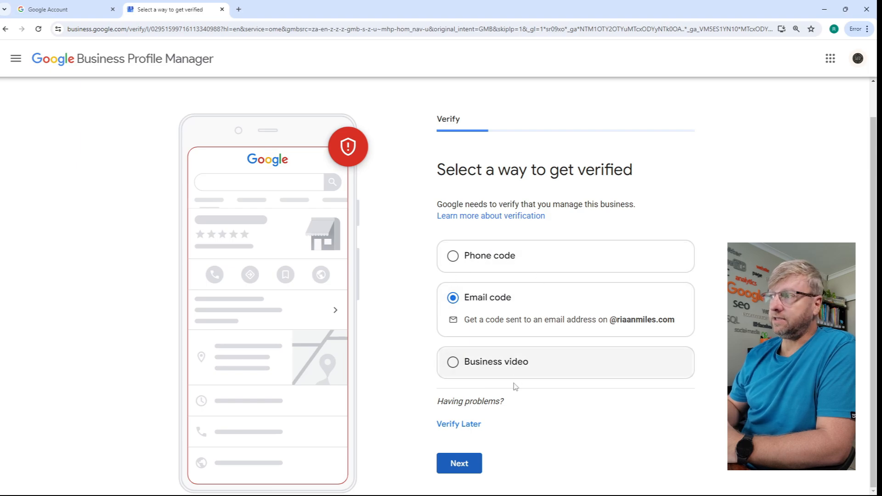
left_click(459, 464)
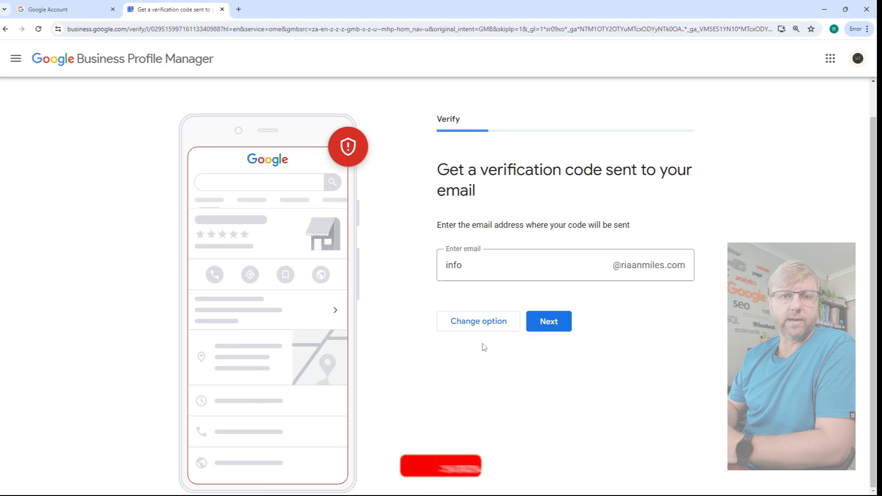
left_click(450, 265)
double_click(450, 265)
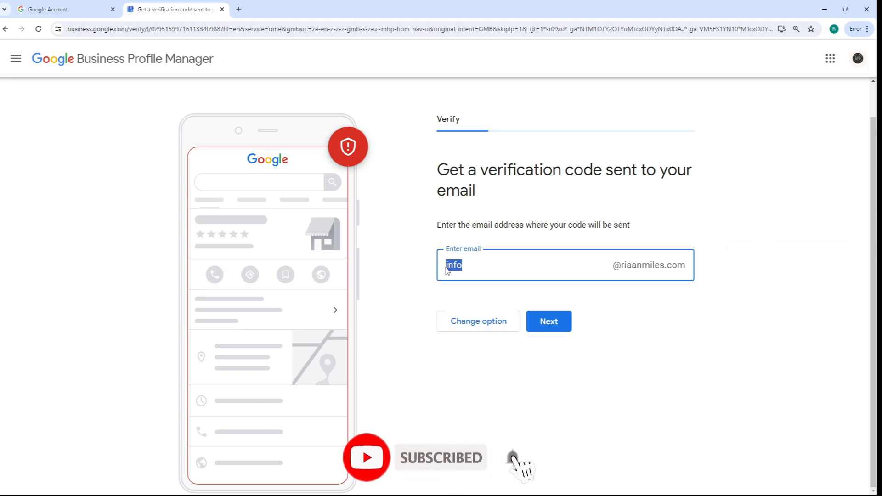
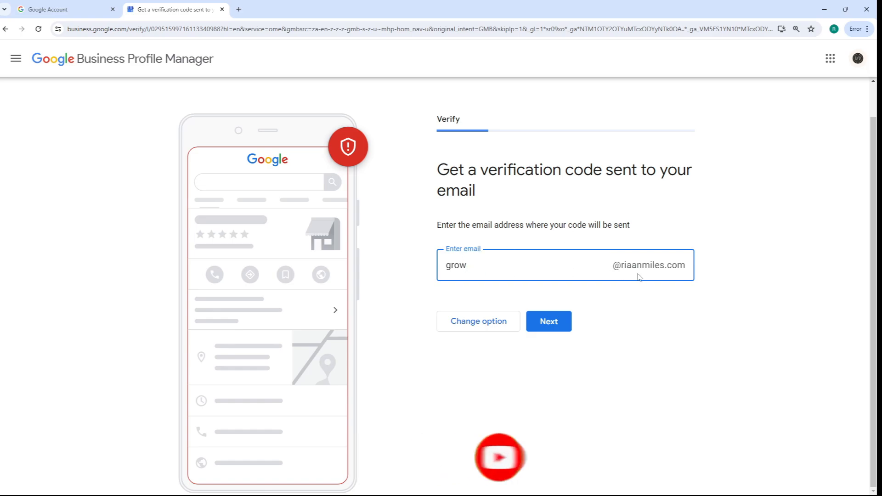
left_click(547, 324)
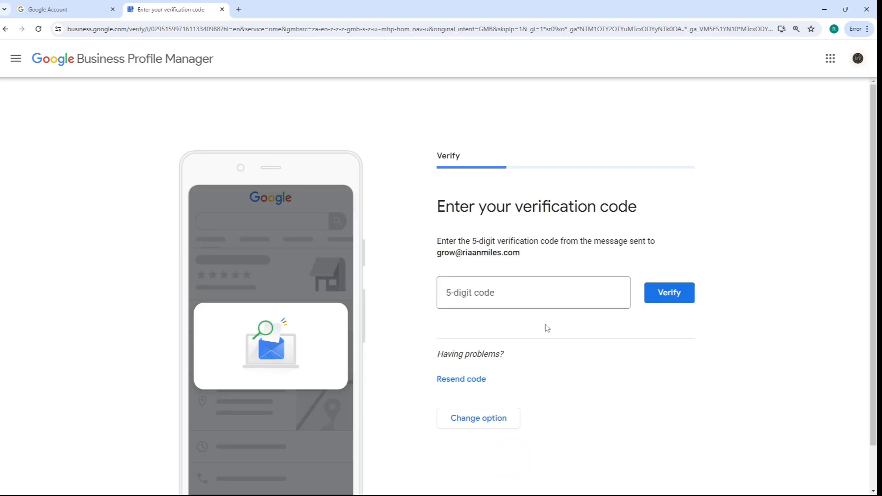
scroll(547, 328, "down", 1)
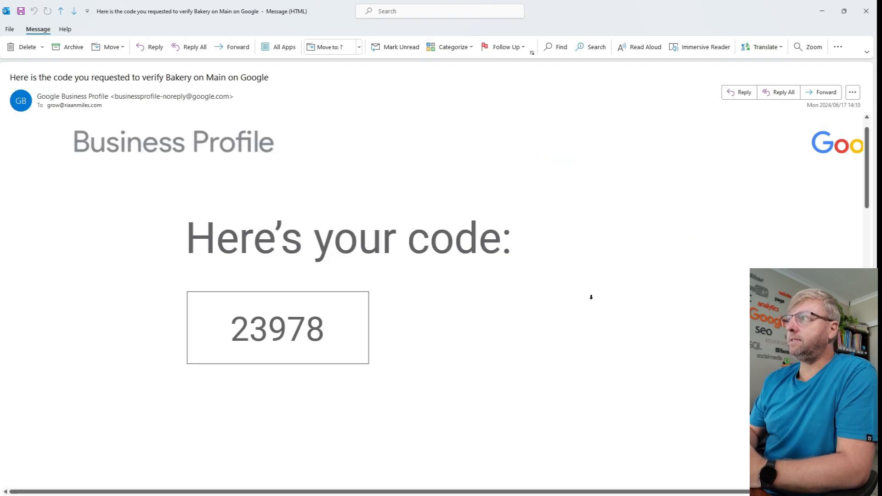
- Copy the verification code from the Google Business Profile email in Outlook and return to the verification page in the browser
scroll(590, 297, "up", 1)
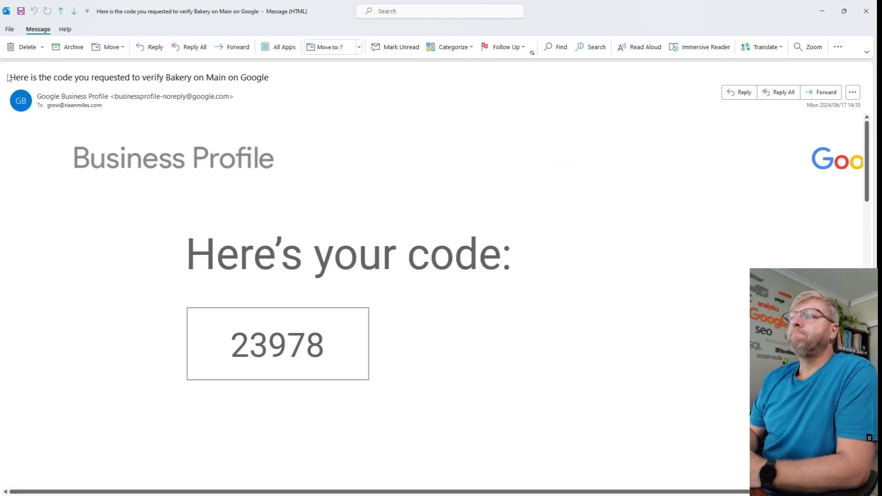
left_click_drag(271, 78, 9, 77)
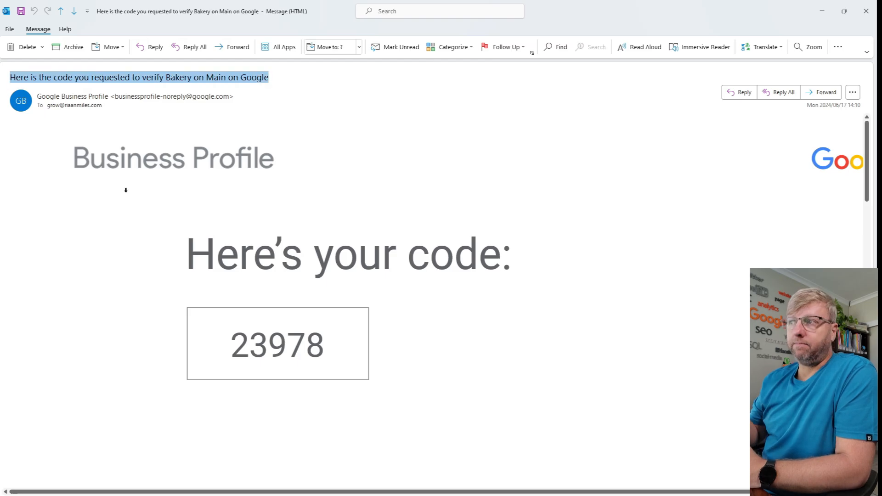
double_click(263, 346)
right_click(263, 346)
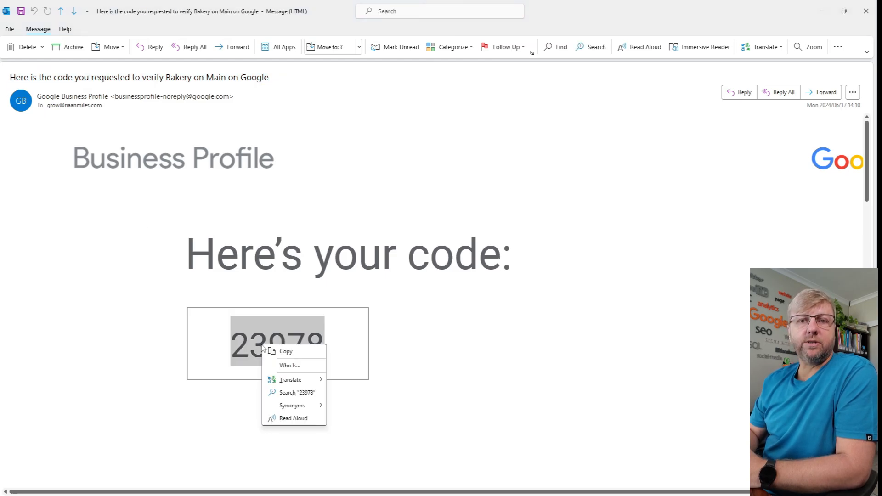
left_click(286, 352)
mouse_move(543, 486)
left_click(477, 485)
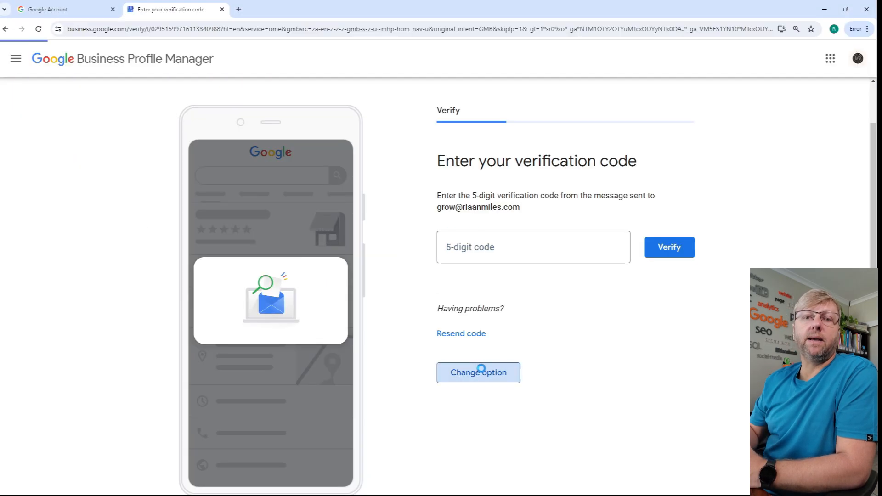
- Go back to the verification method options and choose to verify the business later
left_click(481, 370)
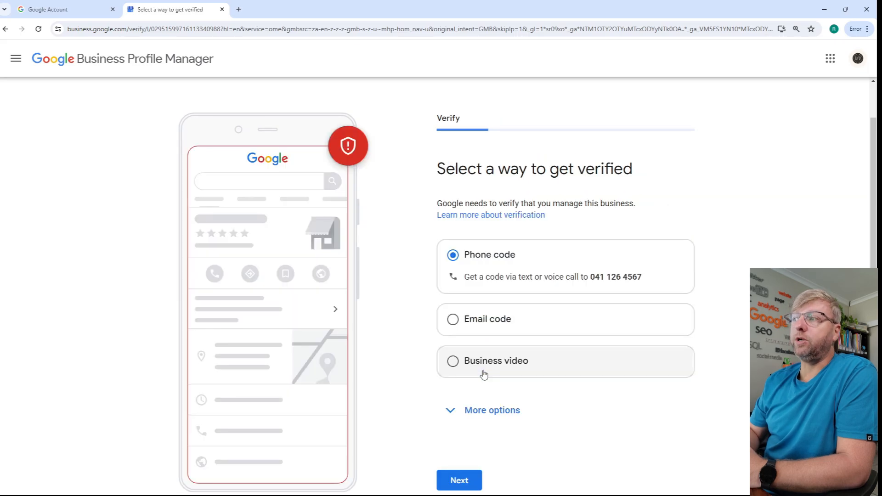
left_click(462, 423)
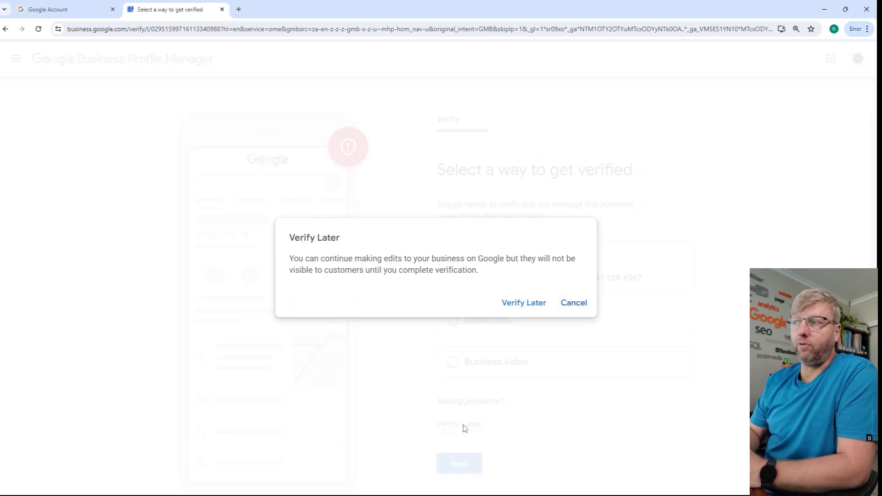
left_click(548, 305)
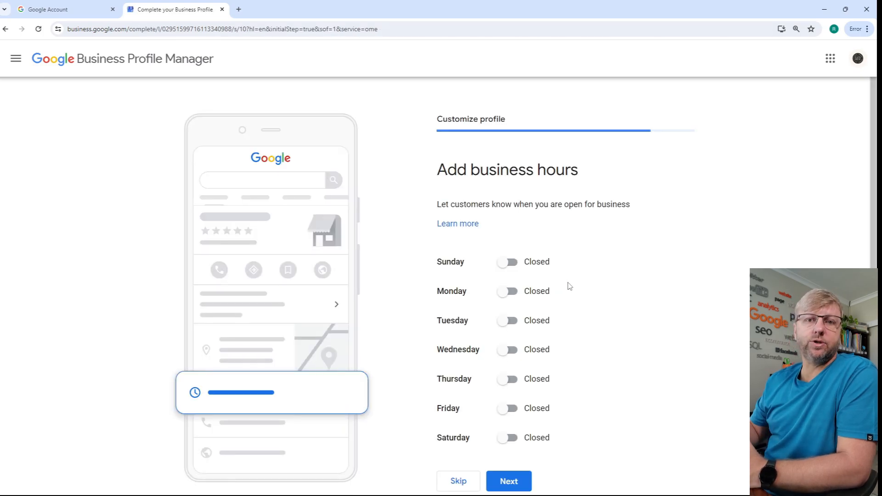
- Look up the business hours in the prepared Notepad notes and return to the business hours form
scroll(570, 287, "down", 1)
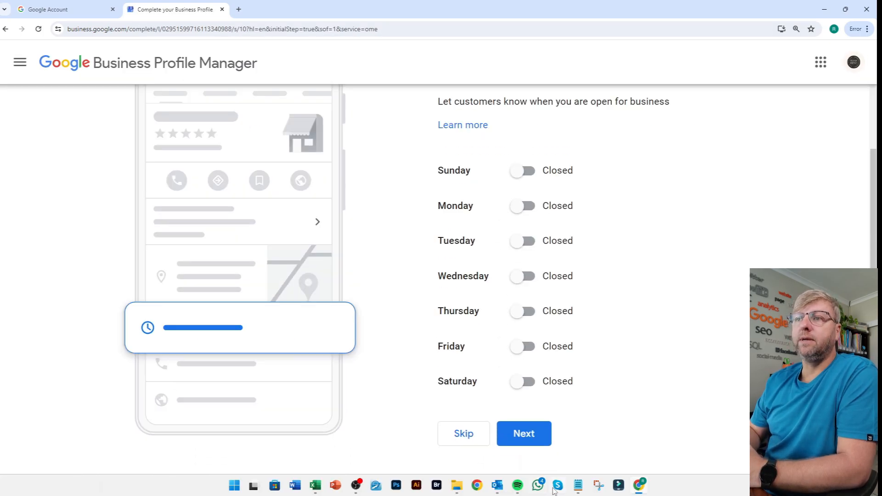
left_click(578, 486)
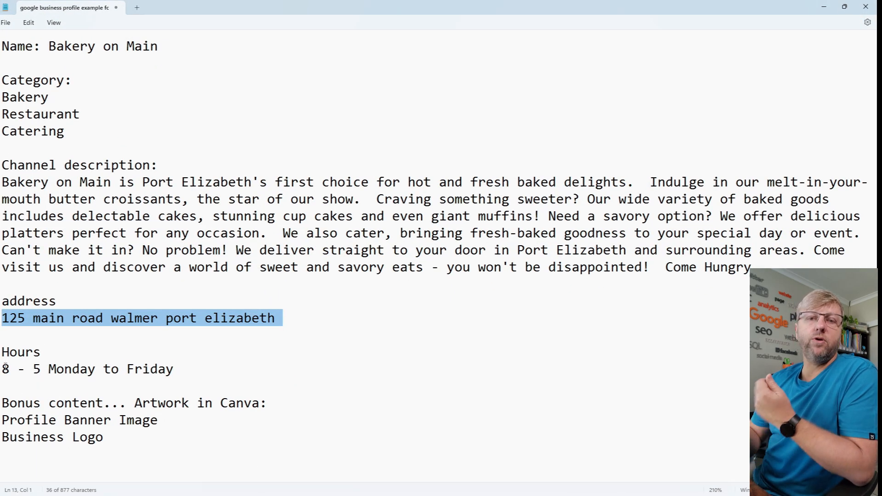
left_click_drag(4, 368, 175, 372)
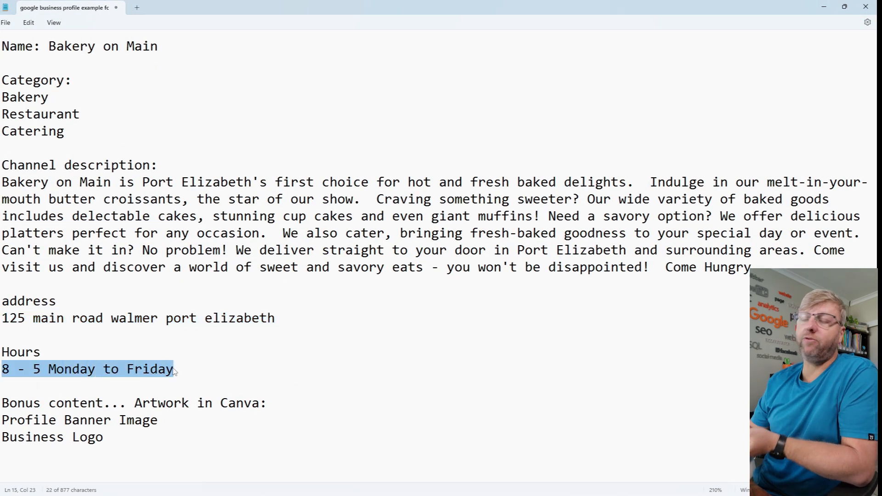
left_click(824, 6)
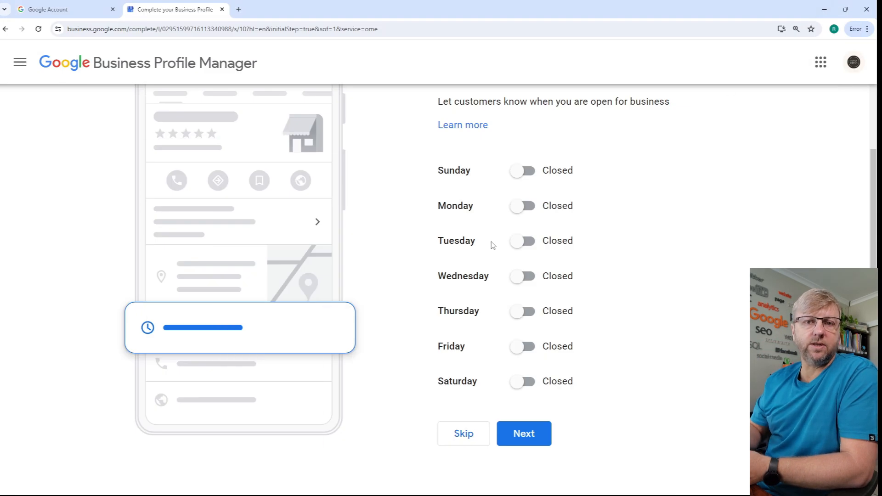
- Mark Monday to Friday as open and set each day's opening time to 8:00 AM
left_click(516, 207)
left_click(517, 263)
left_click(517, 318)
left_click(517, 375)
left_click(518, 431)
left_click(454, 229)
type("08")
left_click(467, 295)
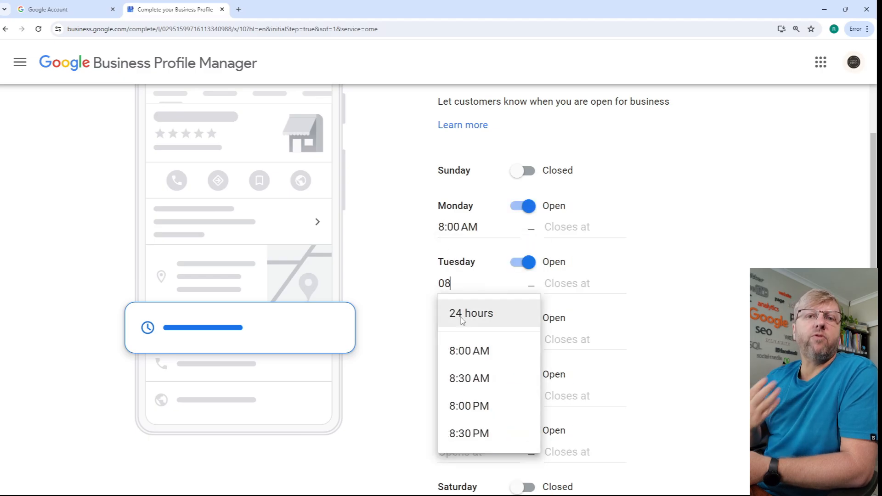
left_click(467, 361)
type("0800am")
- Set the closing time to 5:00 PM for Monday to Friday, and continue
left_click(584, 228)
type("0500pm")
left_click(570, 282)
type("0500pm")
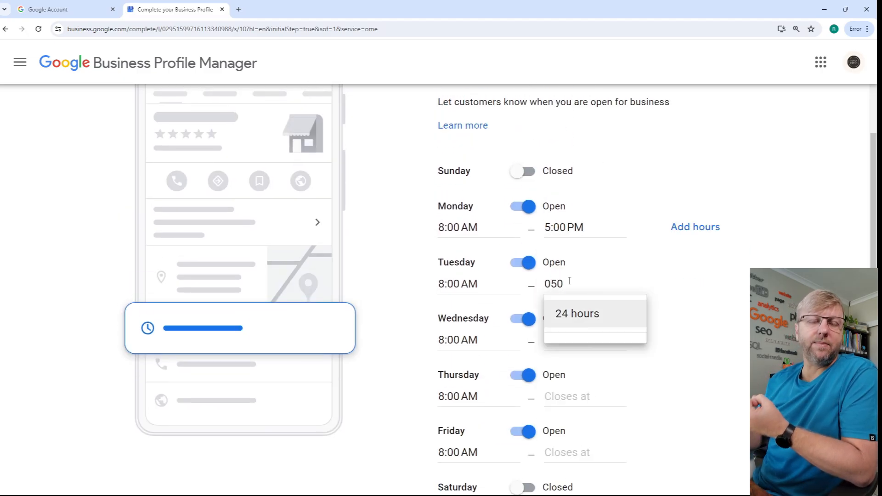
left_click(572, 341)
type("0500pm")
left_click(572, 396)
type("05")
scroll(679, 366, "down", 2)
key("ctrl+minus")
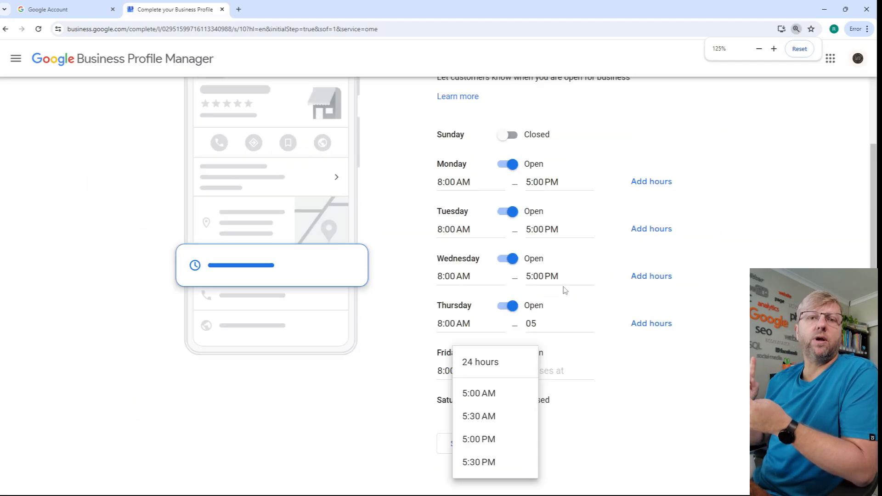
left_click(478, 439)
left_click(556, 371)
scroll(566, 419, "down", 3)
type("0500pm")
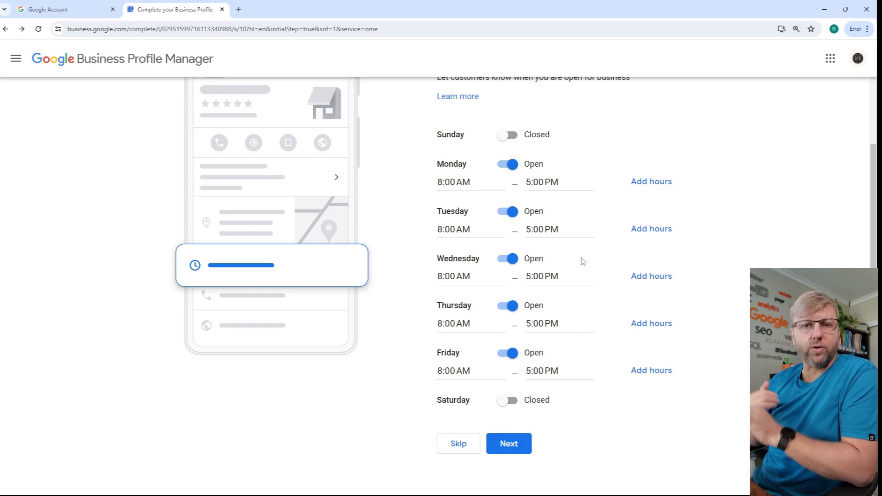
left_click(515, 445)
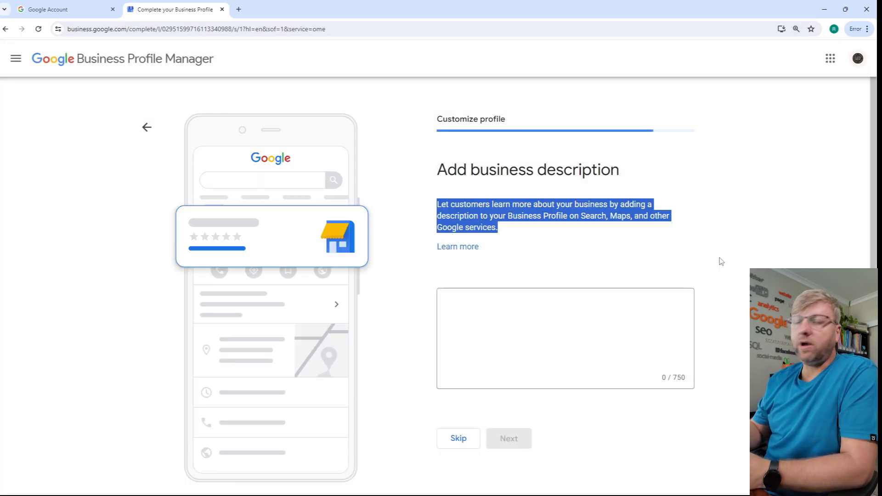
- Copy the channel description paragraph from the prepared Notepad notes and return to the business description form
key("ctrl+plus")
key("ctrl+plus")
key("ctrl+plus")
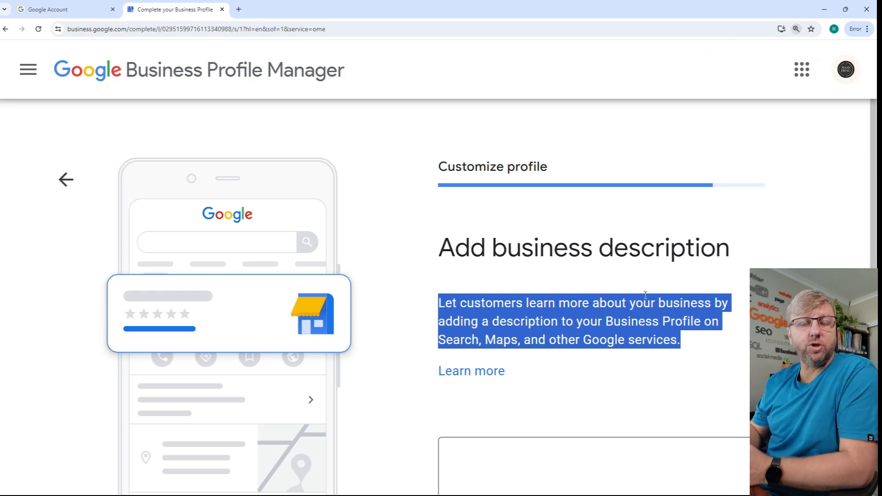
left_click(479, 307)
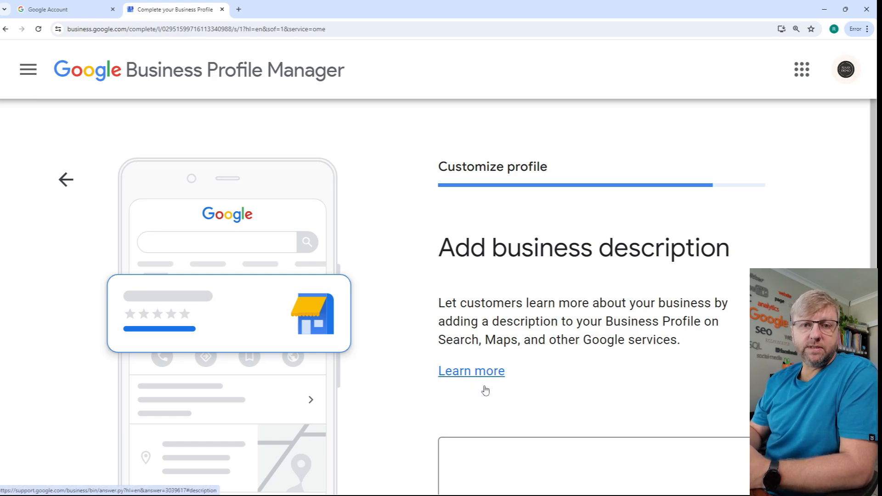
scroll(739, 370, "down", 5)
left_click(741, 363)
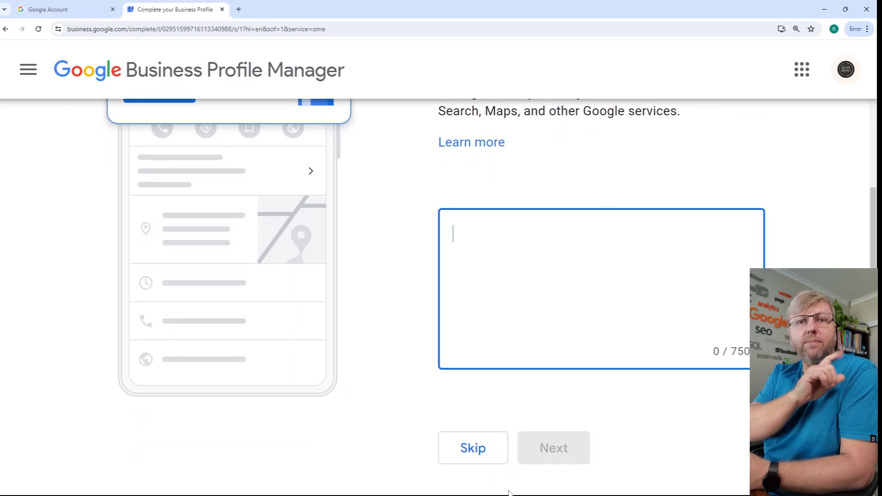
mouse_move(533, 490)
left_click(577, 487)
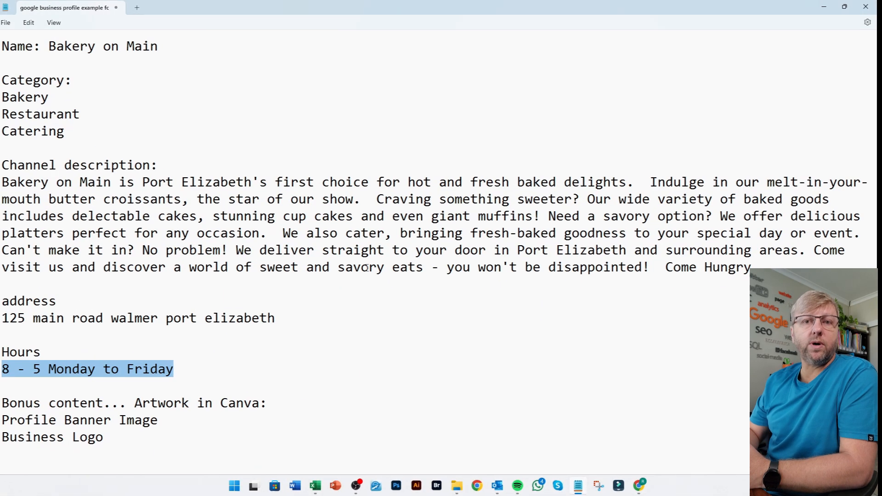
left_click_drag(3, 183, 753, 274)
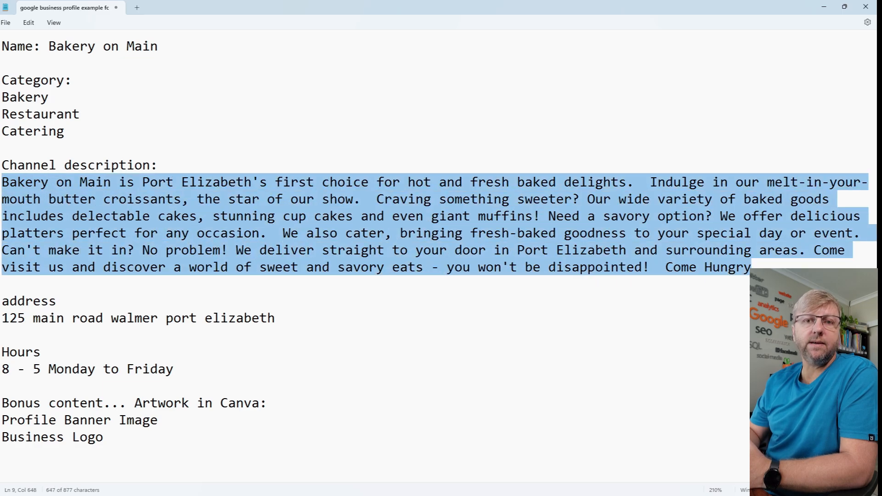
right_click(672, 243)
left_click(693, 288)
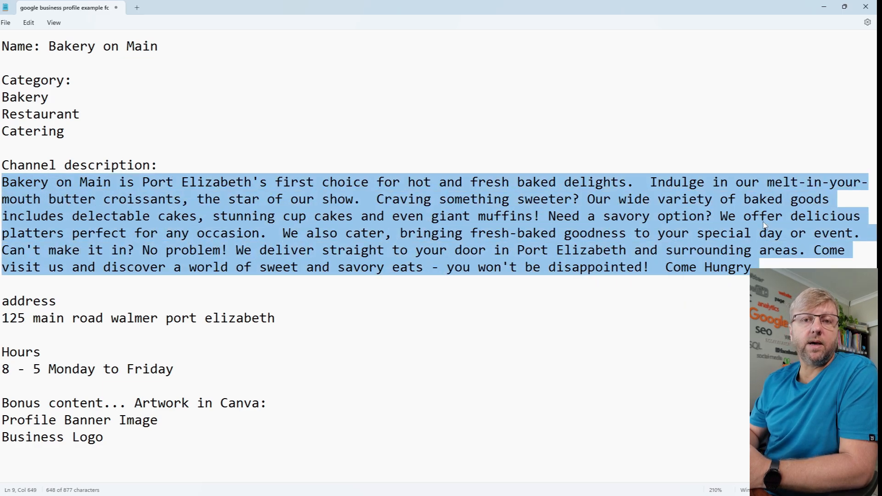
left_click(824, 7)
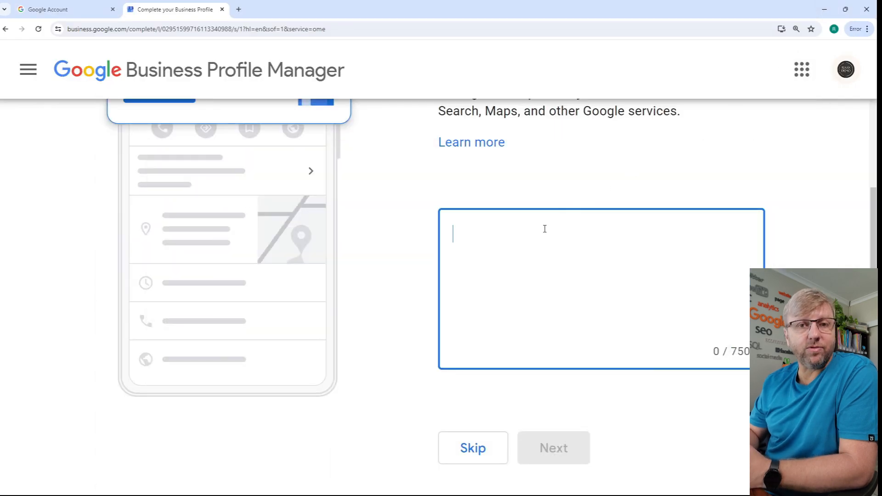
- Paste the copied paragraph as the business description and continue
key("ctrl+v")
key("ctrl+minus")
key("ctrl+minus")
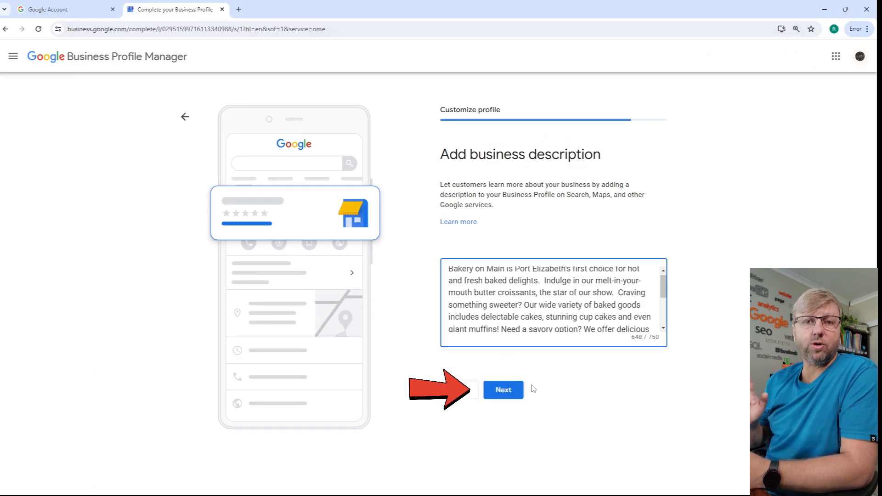
left_click(509, 392)
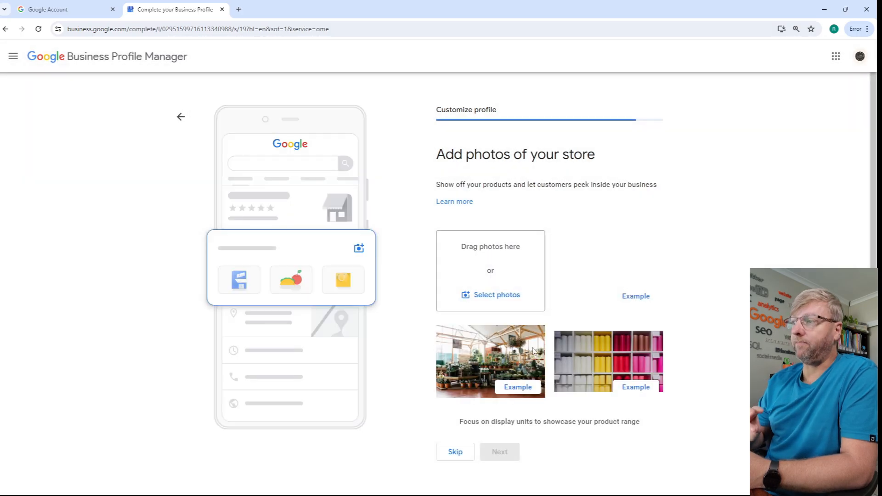
- Read the guidance on photos that showcase the product range, and skip adding photos of the store
key("ctrl+plus")
key("ctrl+plus")
scroll(693, 331, "down", 3)
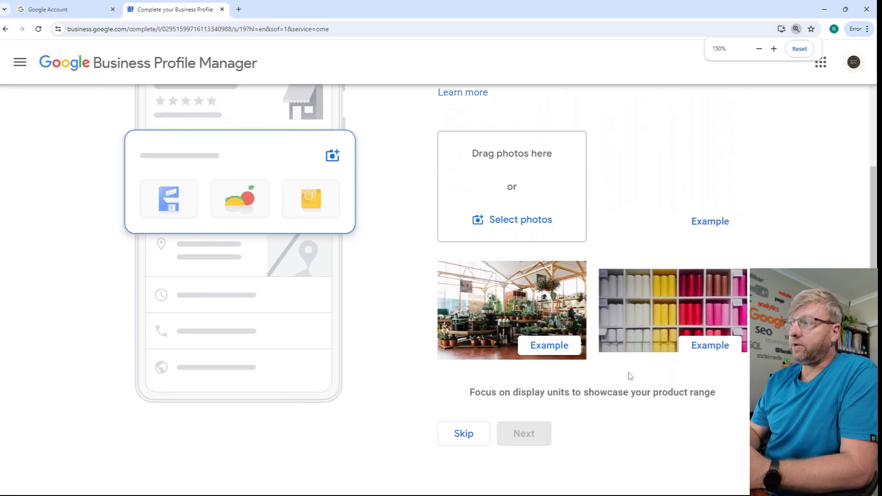
left_click_drag(470, 394, 718, 400)
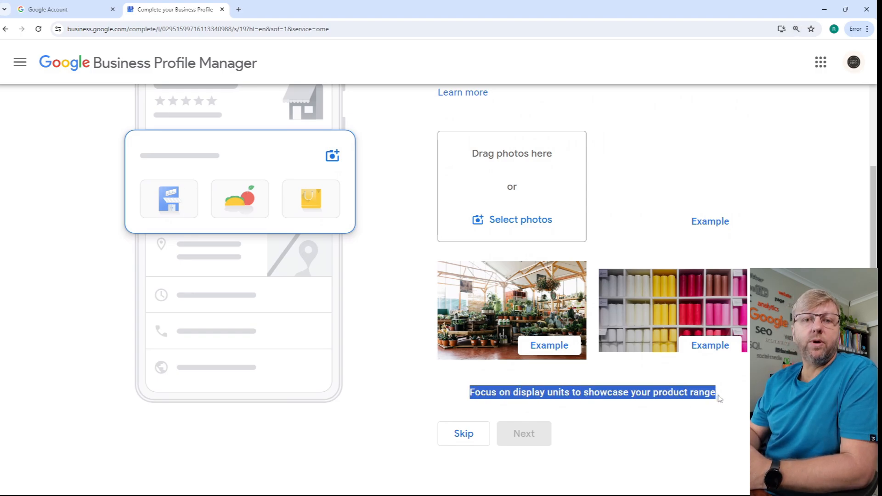
left_click(670, 392)
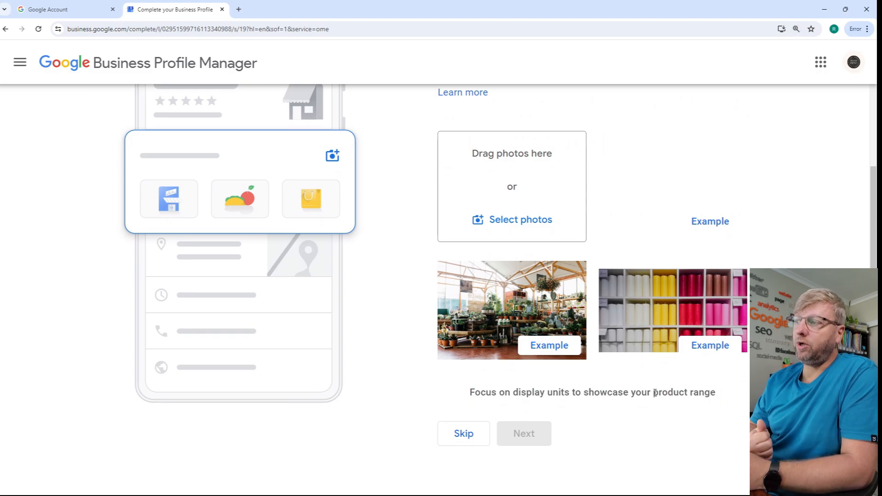
left_click_drag(655, 394, 716, 402)
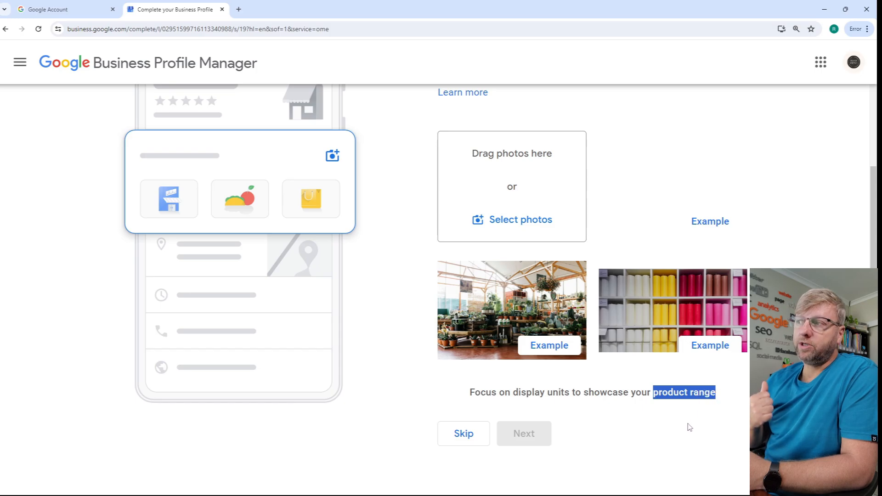
left_click(648, 425)
left_click(464, 440)
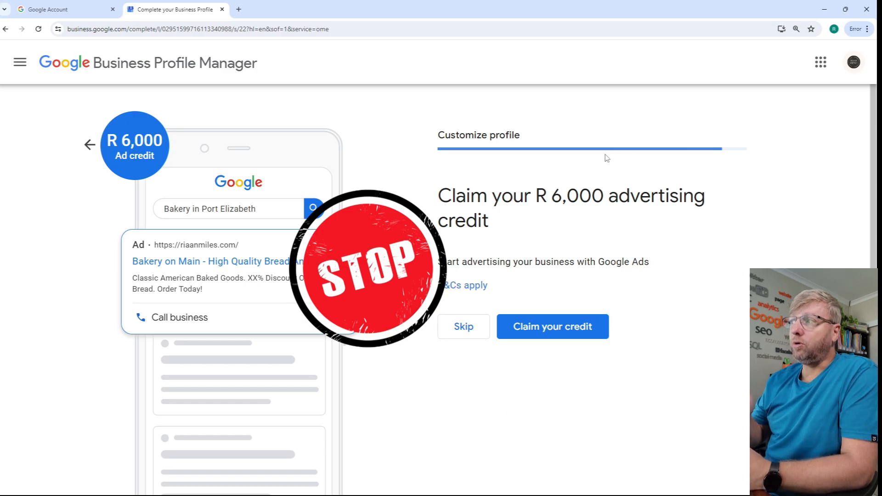
- Skip the R 6,000 advertising credit and Google Workspace offers, and continue to the business profile
left_click(464, 327)
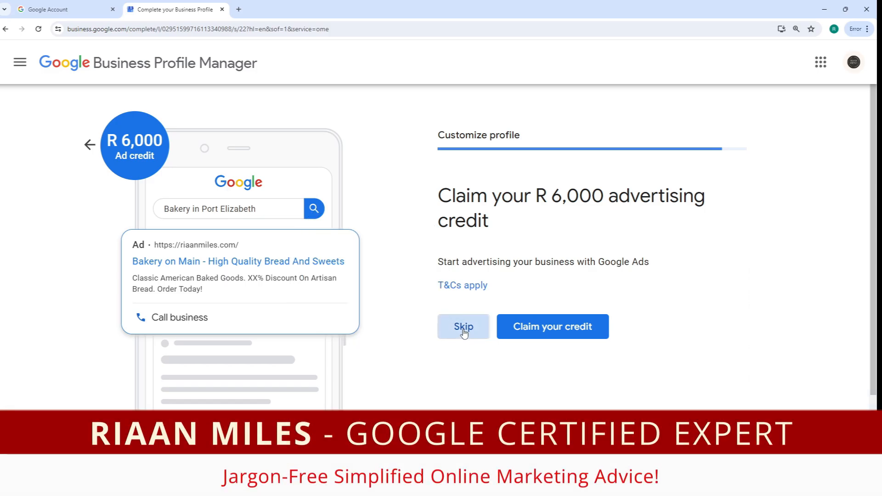
left_click(464, 332)
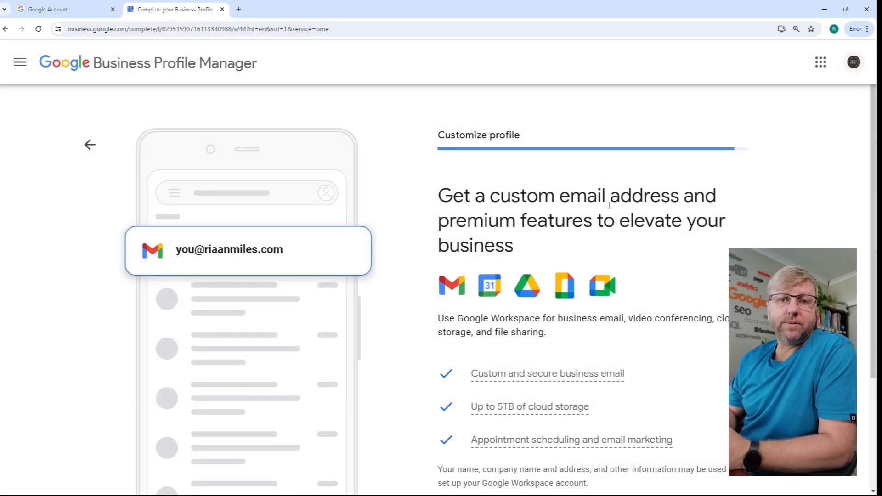
scroll(657, 196, "down", 3)
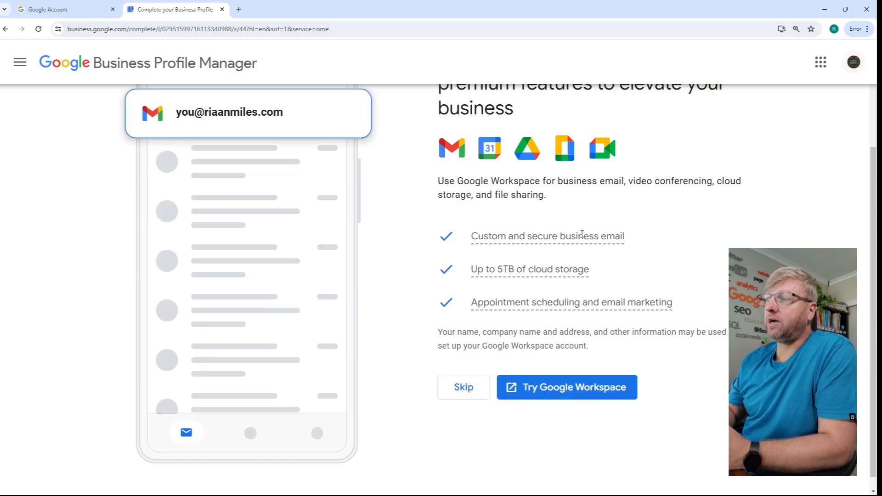
left_click(470, 389)
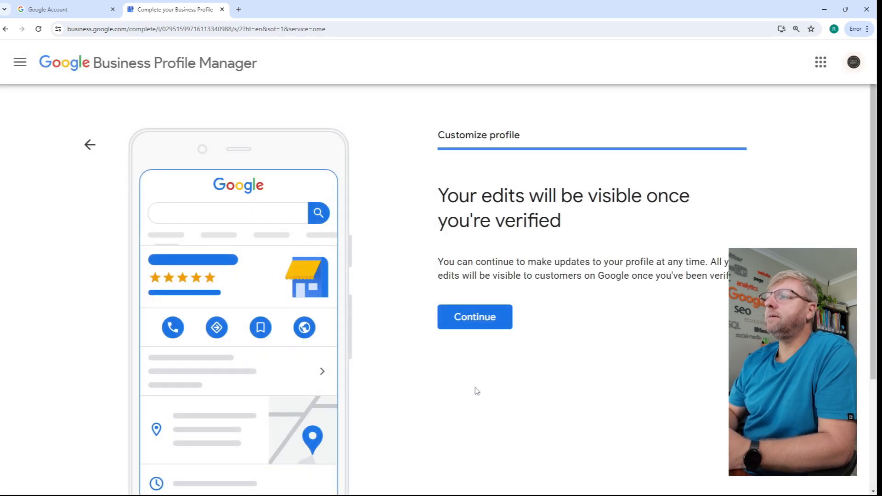
left_click(481, 320)
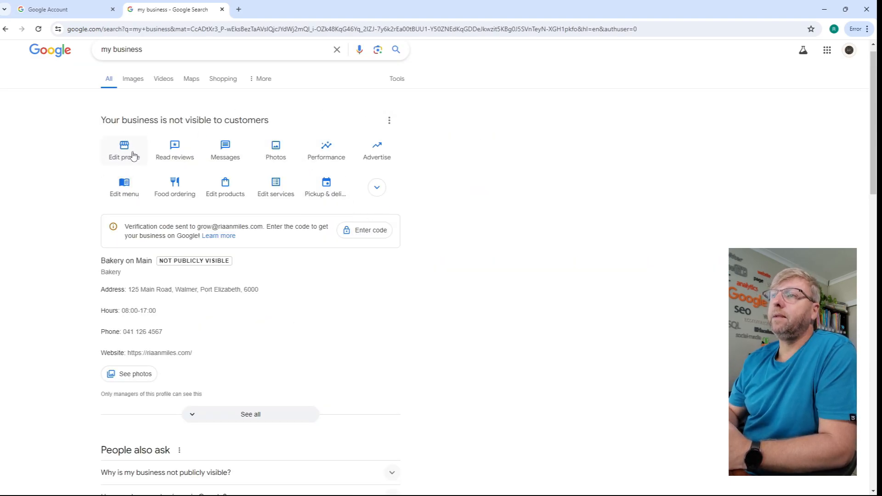
- Open the profile's business information for editing and bring up the business category form
key("ctrl+plus")
key("ctrl+plus")
key("ctrl+plus")
key("ctrl+plus")
key("ctrl+plus")
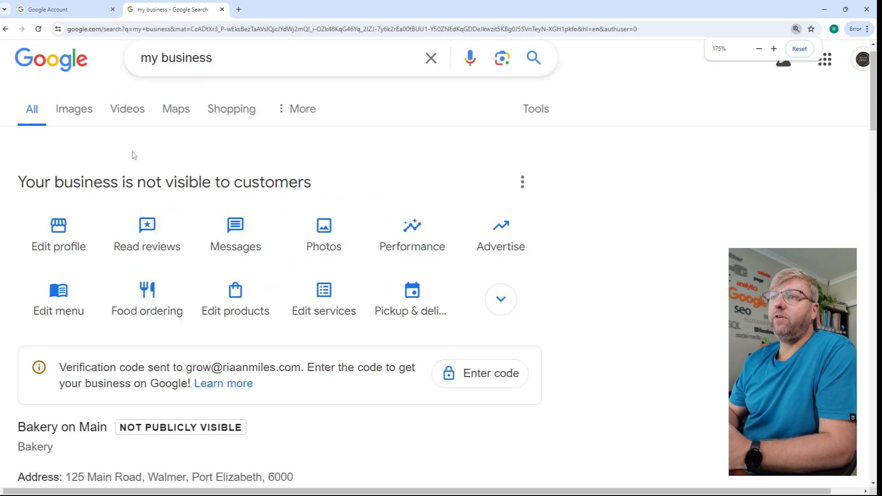
scroll(150, 181, "down", 2)
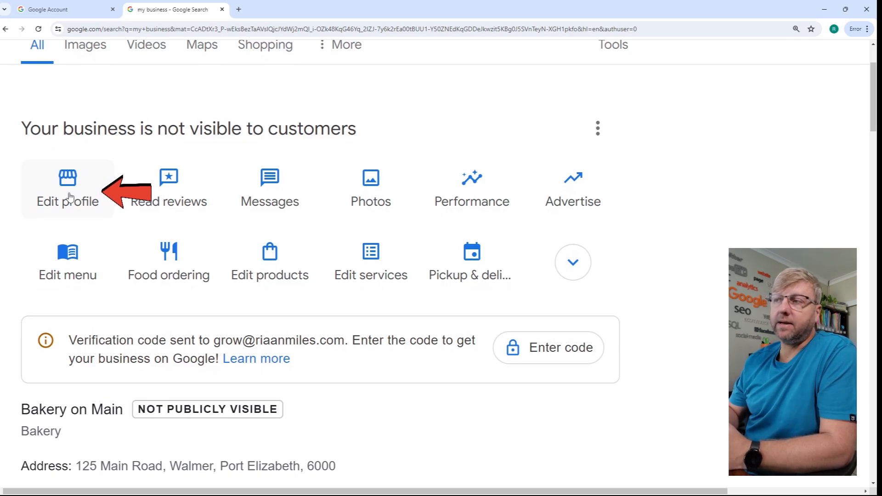
left_click(70, 196)
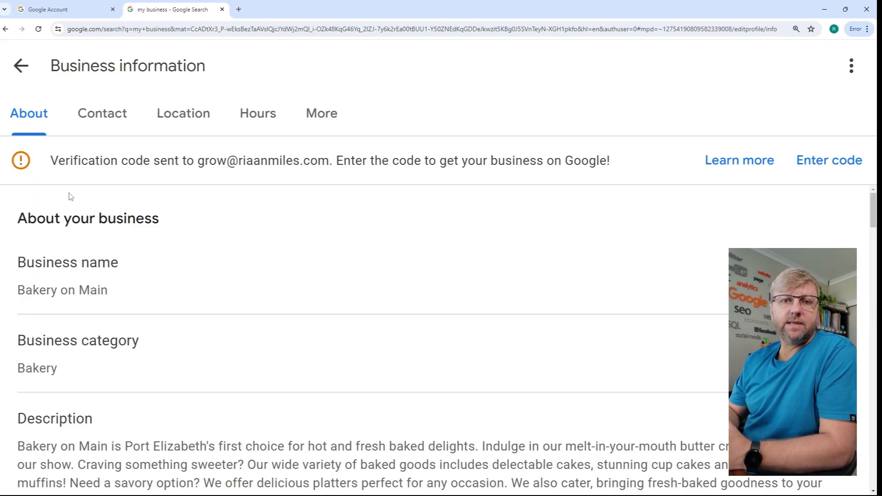
scroll(186, 228, "down", 2)
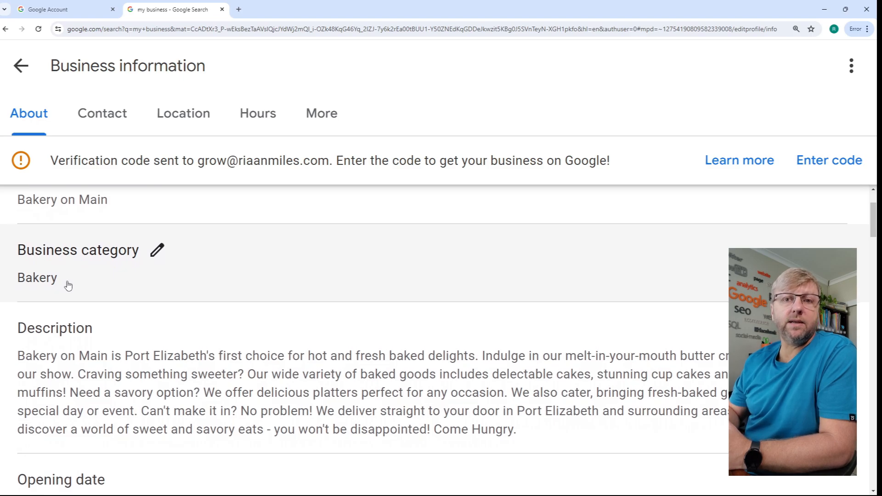
left_click(68, 283)
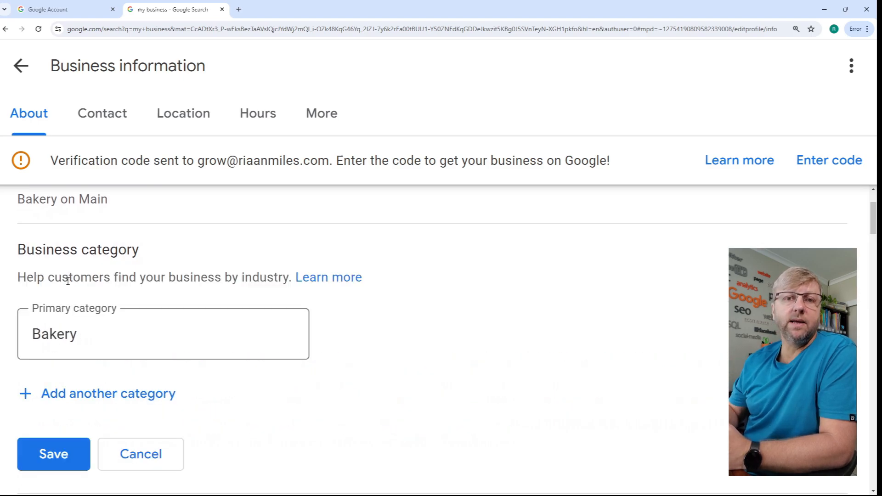
scroll(116, 281, "down", 3)
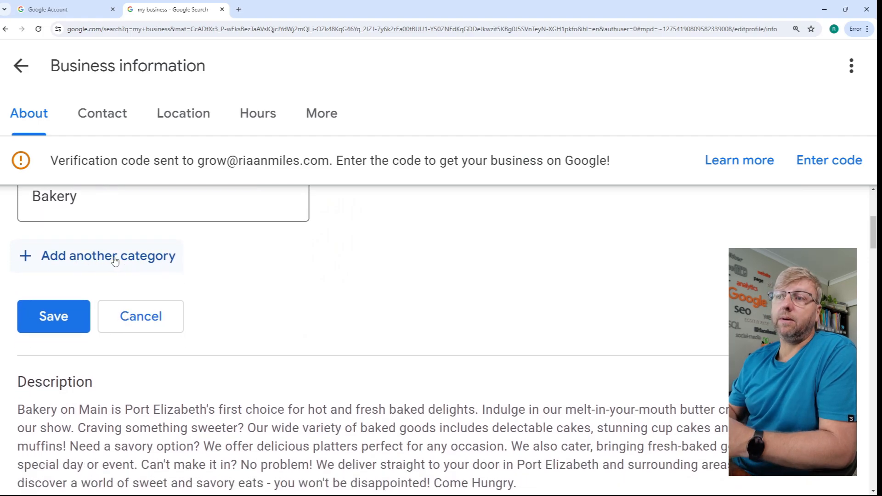
- Check the prepared Notepad notes for the additional categories Restaurant and Catering, and return to the business category form
mouse_move(533, 489)
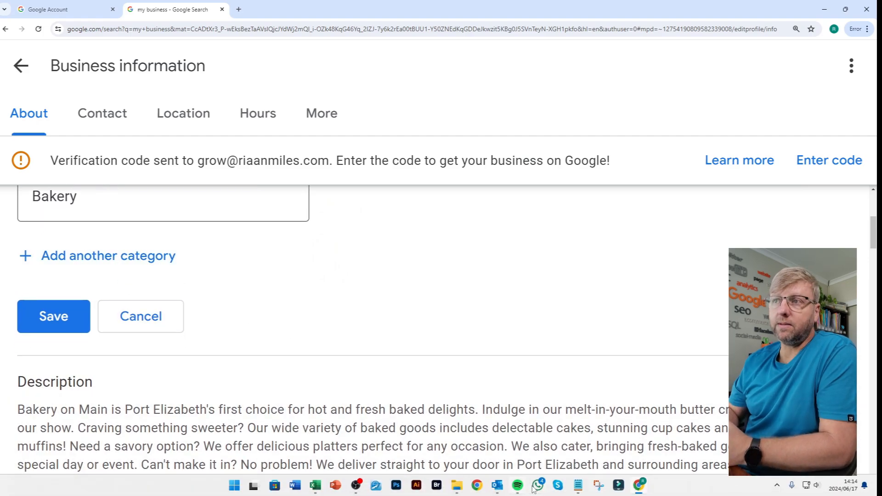
mouse_move(579, 491)
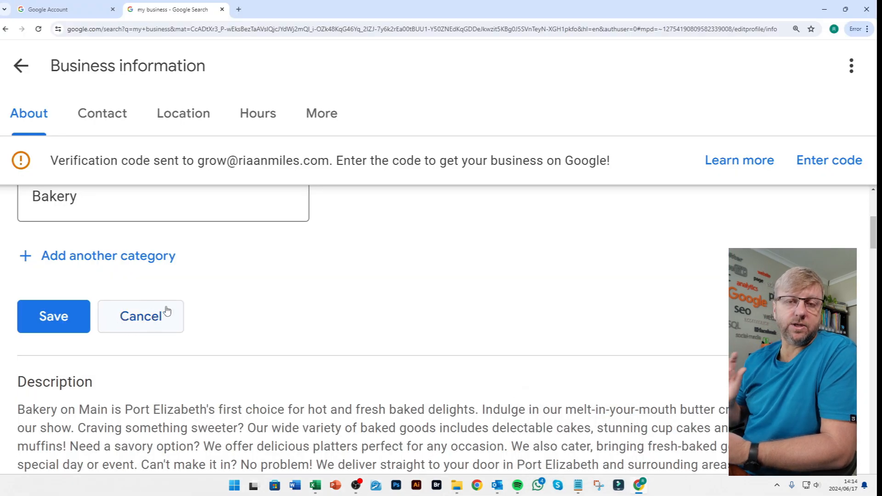
left_click(579, 491)
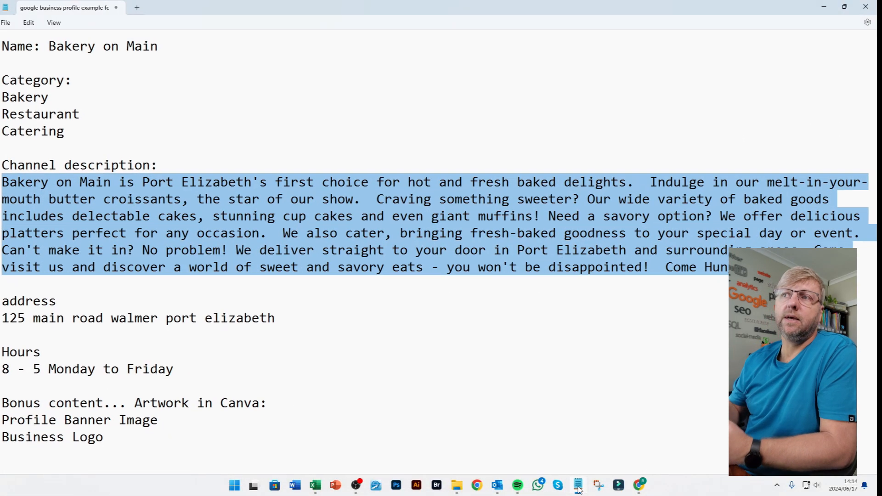
left_click(60, 133)
left_click_drag(60, 133, 2, 117)
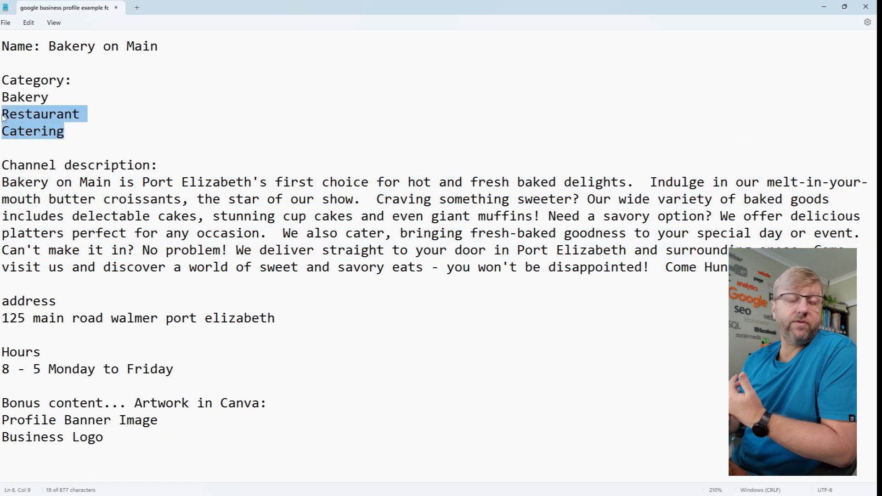
left_click(826, 9)
- Add Caterer as an additional business category below the primary category Bakery
left_click(116, 257)
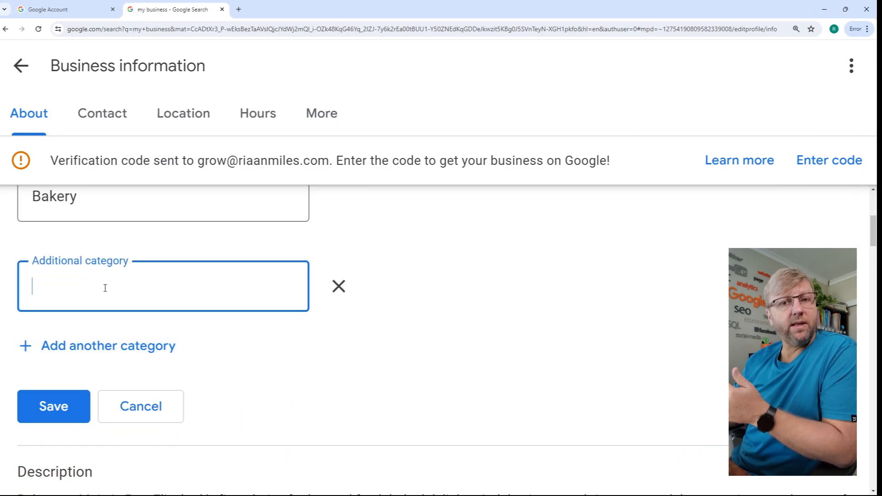
type("cater")
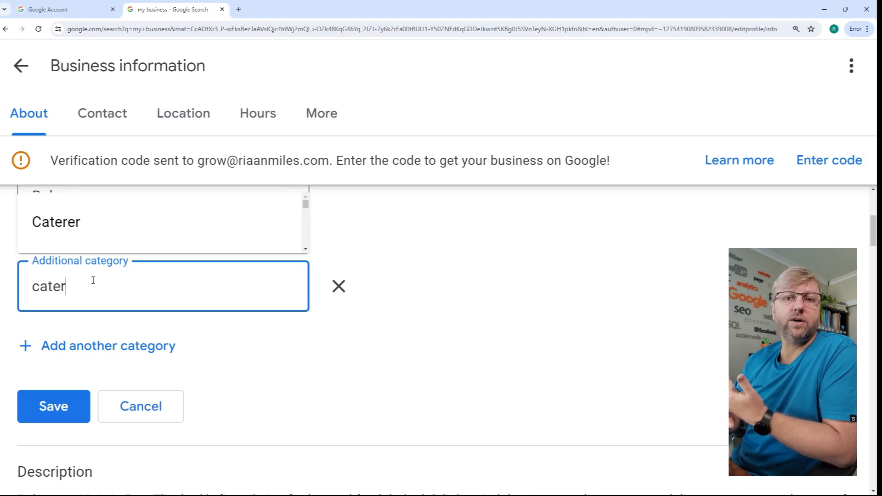
left_click(68, 233)
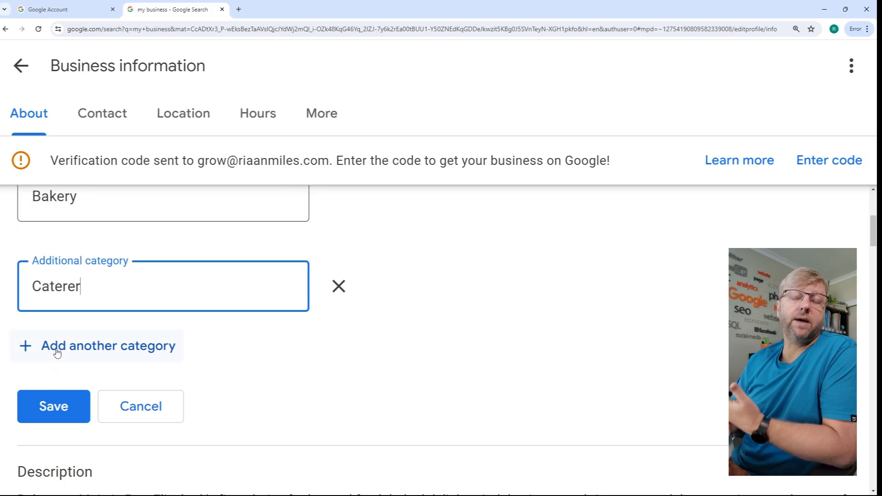
- Add Restaurant as another additional business category and save the category changes
left_click(57, 352)
scroll(79, 359, "down", 2)
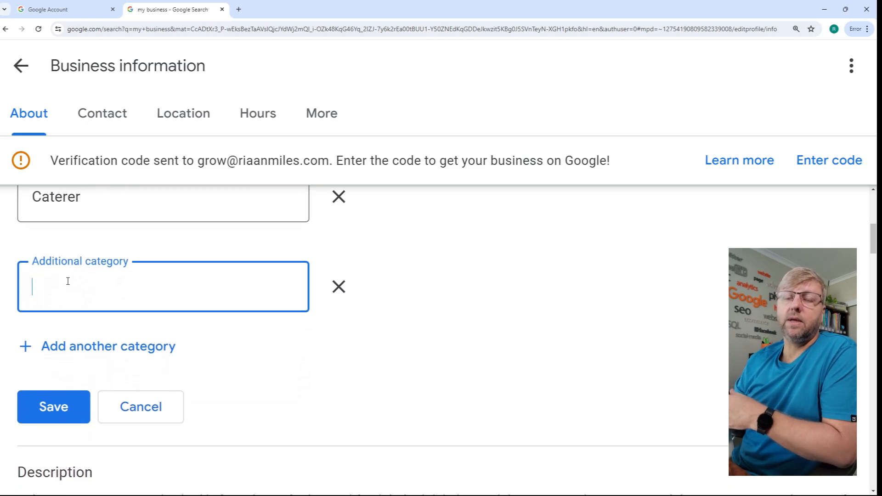
type("restaur")
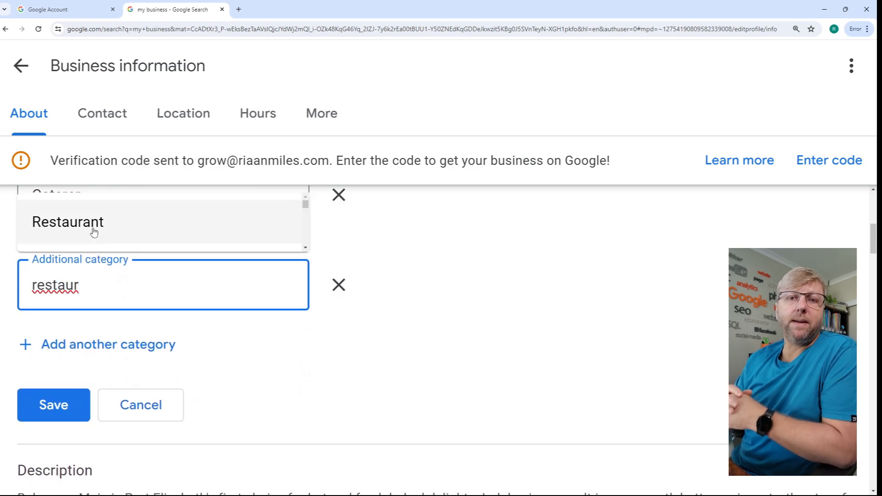
left_click(92, 231)
scroll(94, 236, "down", 2)
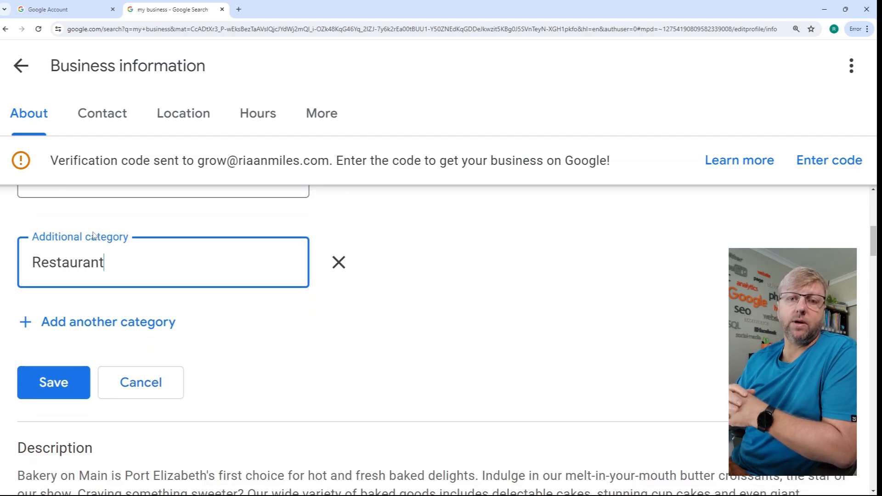
key("ctrl+minus")
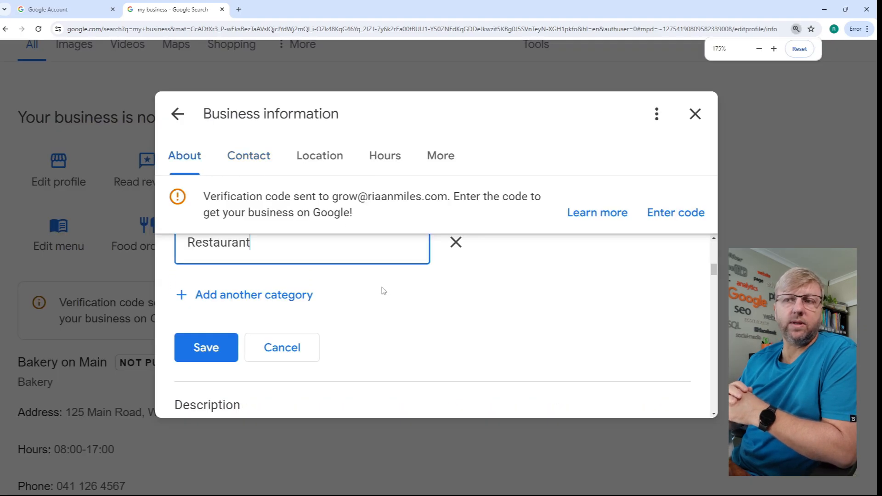
key("ctrl+minus")
scroll(364, 299, "down", 1)
scroll(311, 294, "up", 2)
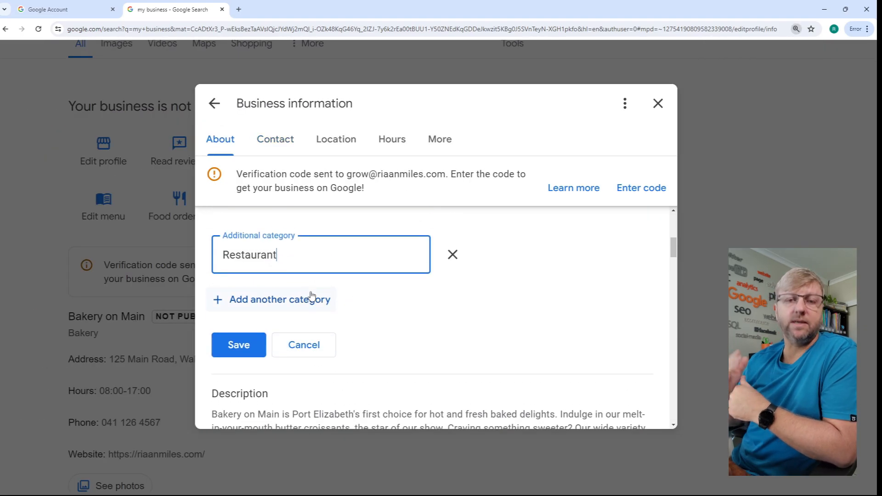
scroll(285, 322, "down", 1)
left_click(242, 372)
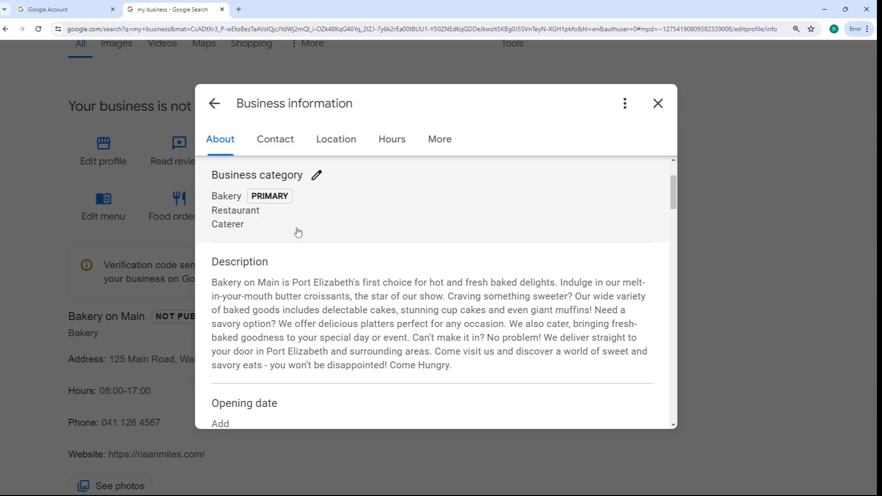
- Start adding social profiles in the contact information, choosing Facebook for the first entry and leaving its web address empty
scroll(392, 276, "down", 5)
scroll(229, 311, "down", 1)
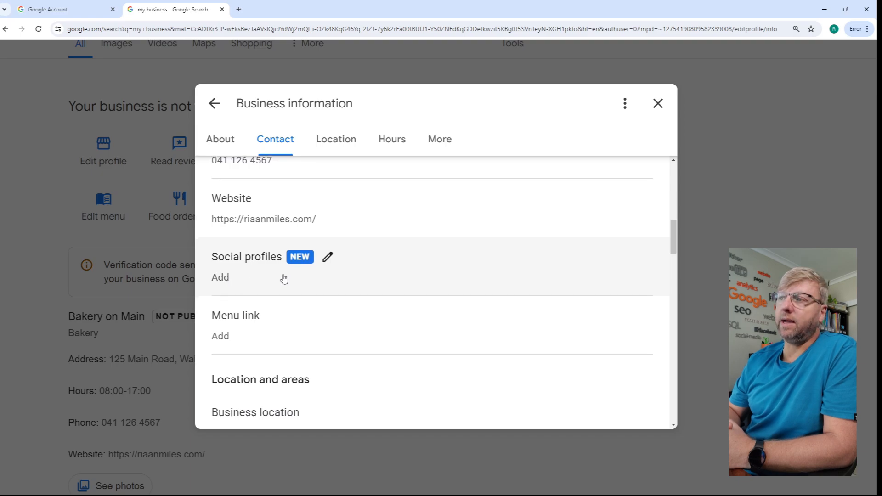
left_click(329, 258)
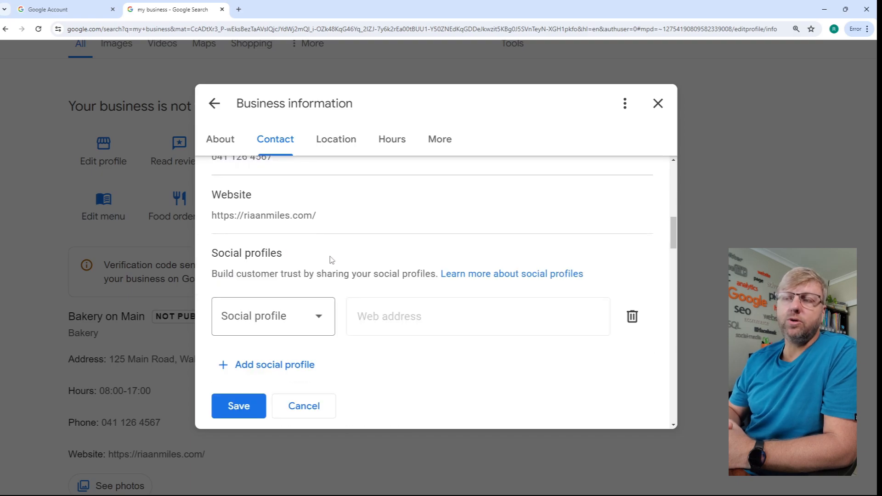
left_click(317, 316)
left_click(272, 216)
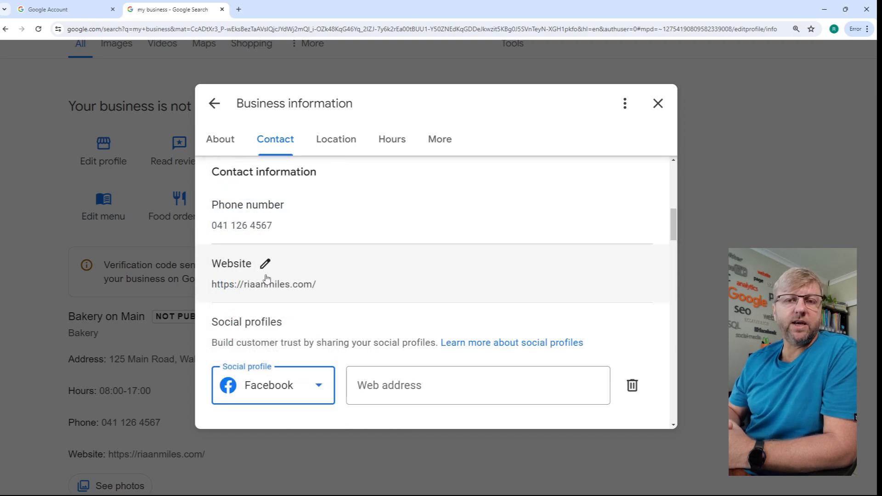
scroll(303, 294, "down", 1)
left_click(437, 341)
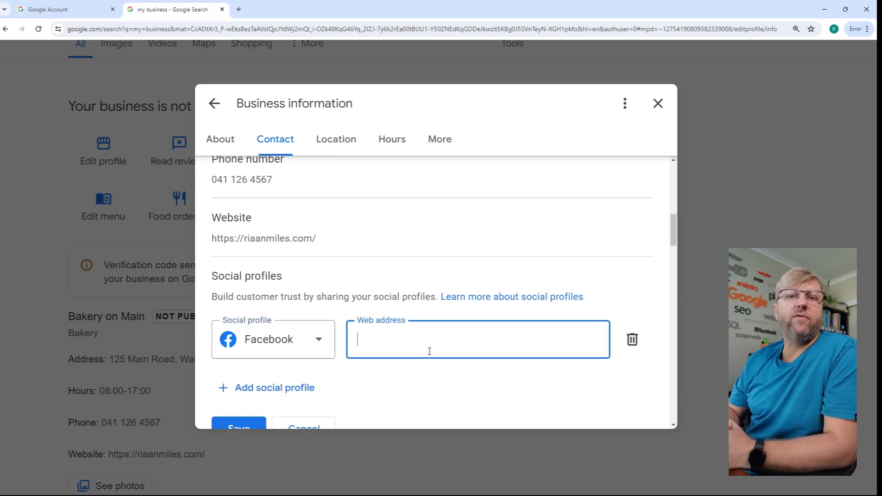
scroll(307, 363, "down", 1)
- Add a second social profile entry set to Pinterest, leaving its web address empty
left_click(290, 363)
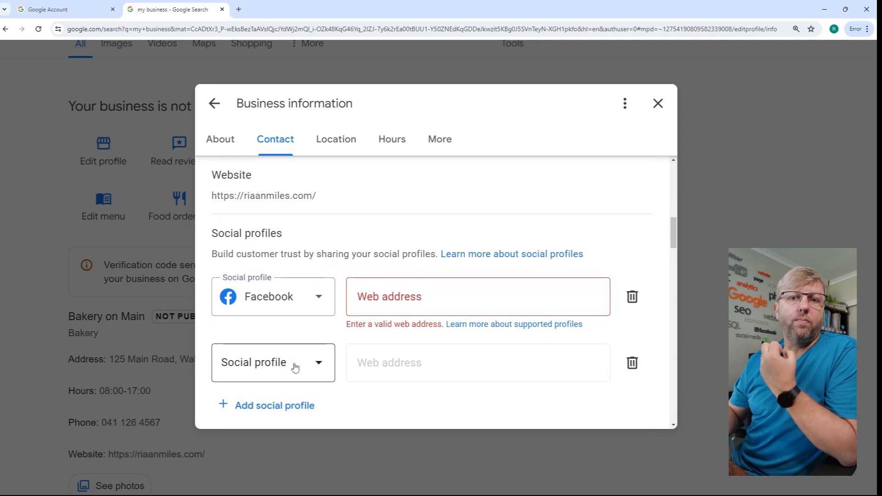
left_click(295, 367)
key("p")
key("Return")
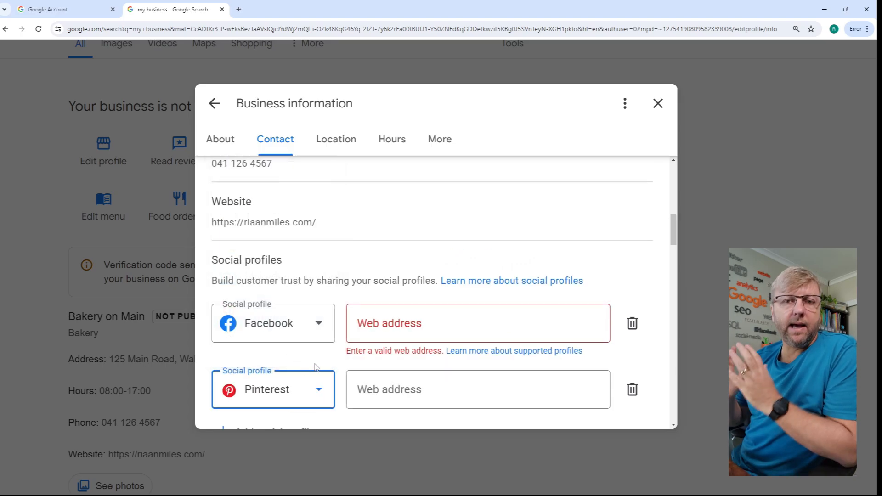
left_click(387, 381)
scroll(391, 380, "down", 2)
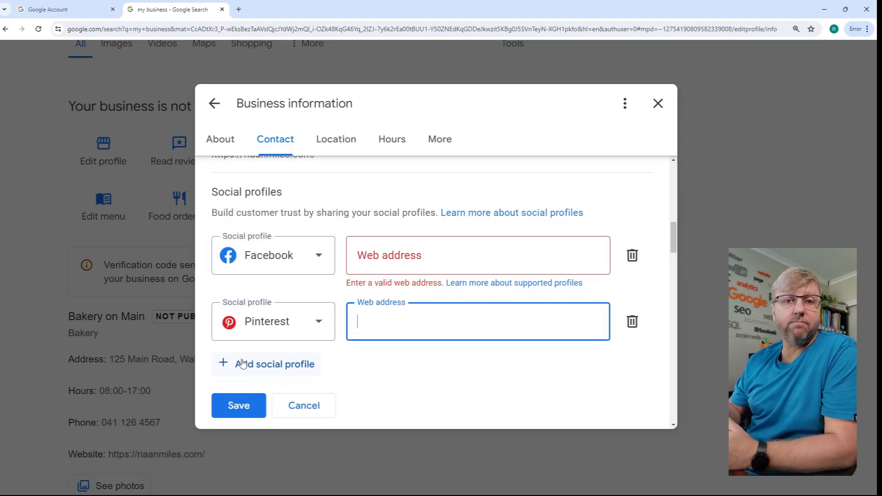
- Add a third social profile entry set to YouTube, leaving its web address empty
left_click(234, 348)
left_click(312, 366)
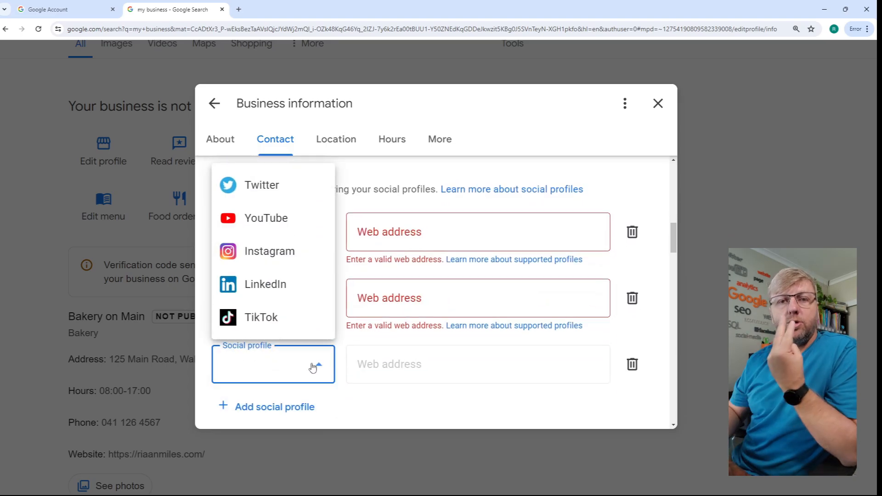
left_click(264, 218)
left_click(389, 377)
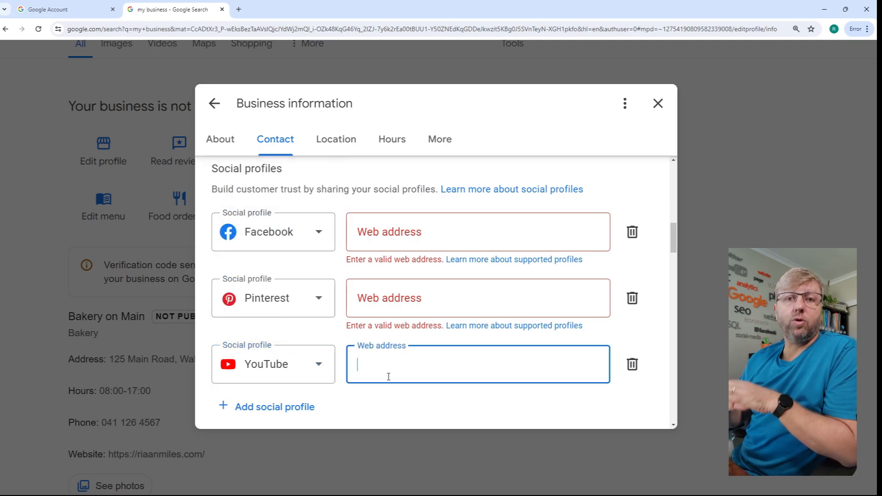
scroll(380, 370, "down", 2)
left_click(394, 328)
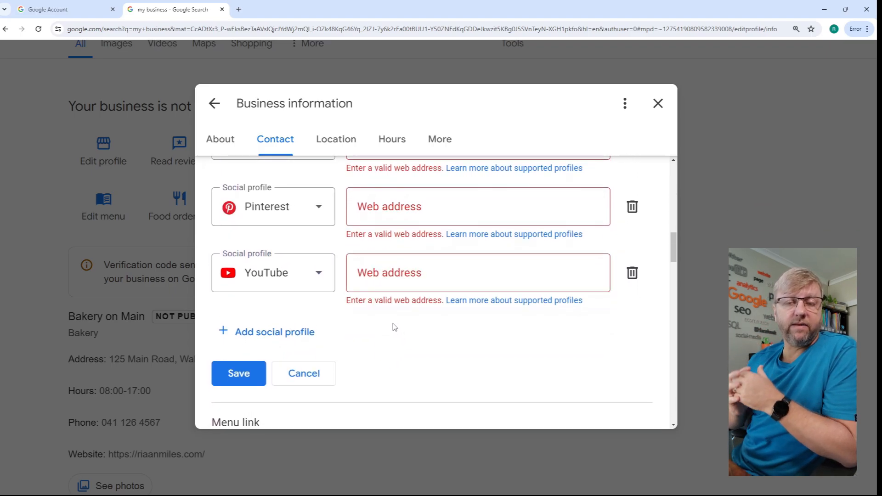
- Review the opening hours, the special hours and the options for adding more types of hours
scroll(400, 339, "up", 2)
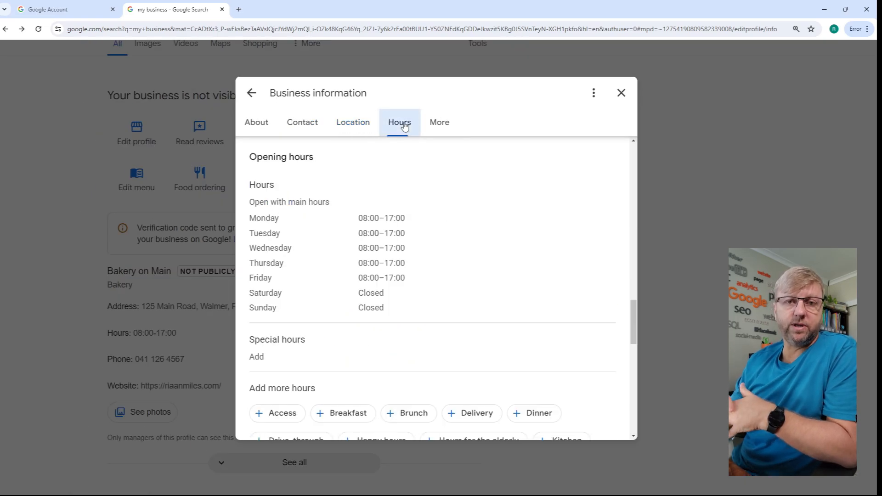
scroll(382, 292, "down", 2)
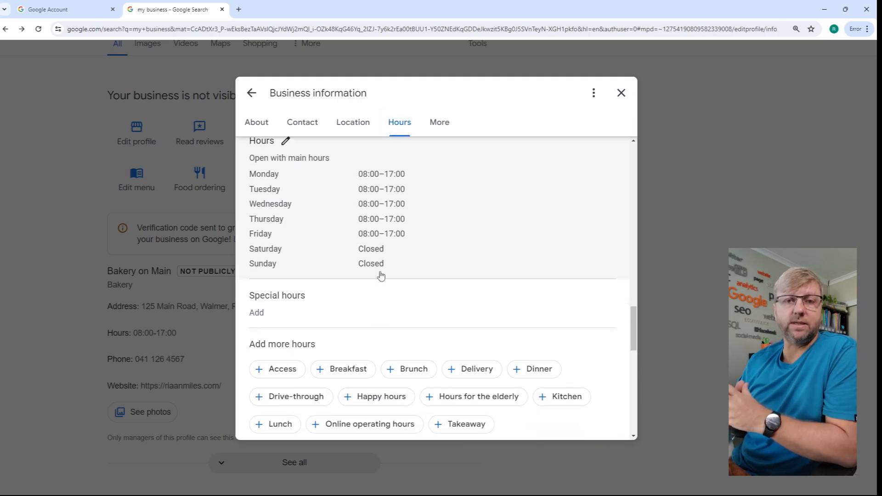
scroll(381, 275, "down", 4)
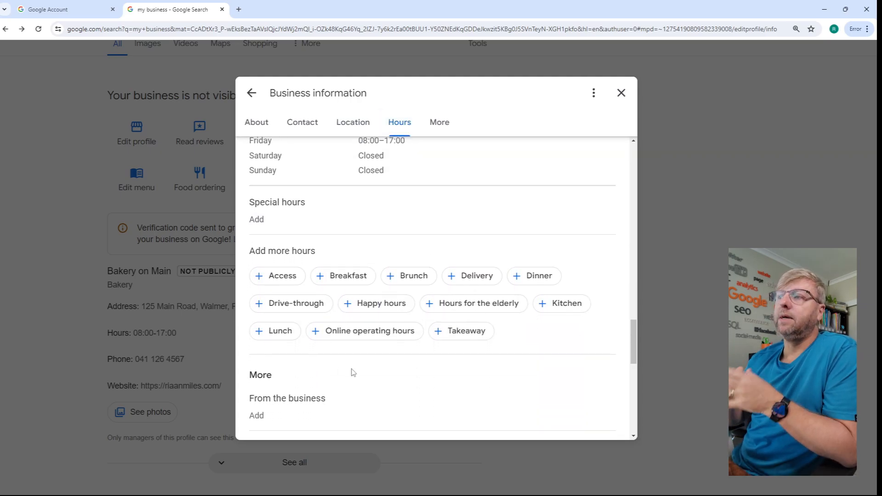
- Add Port Elizabeth as a selected service area in the location settings and close the business information
scroll(344, 284, "up", 3)
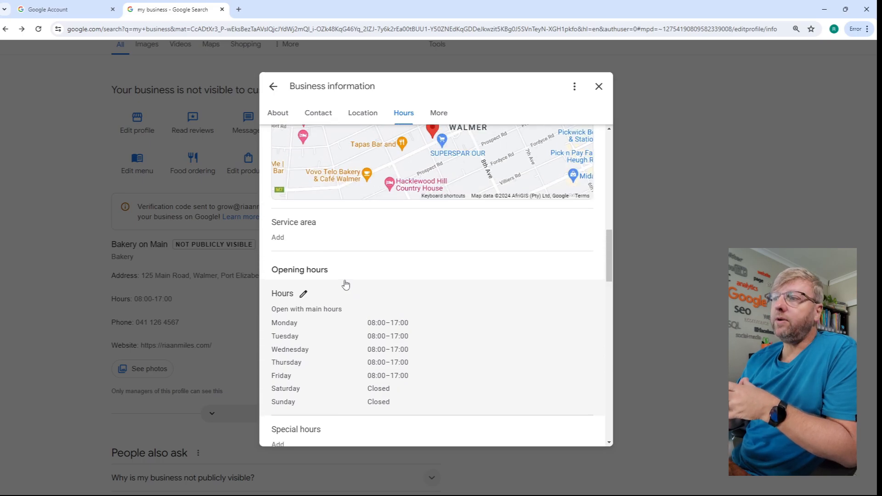
scroll(345, 285, "up", 1)
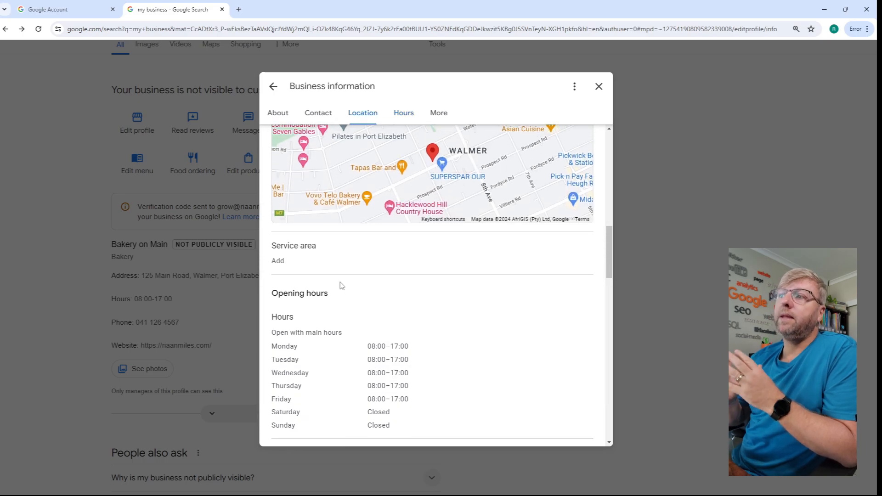
left_click(289, 266)
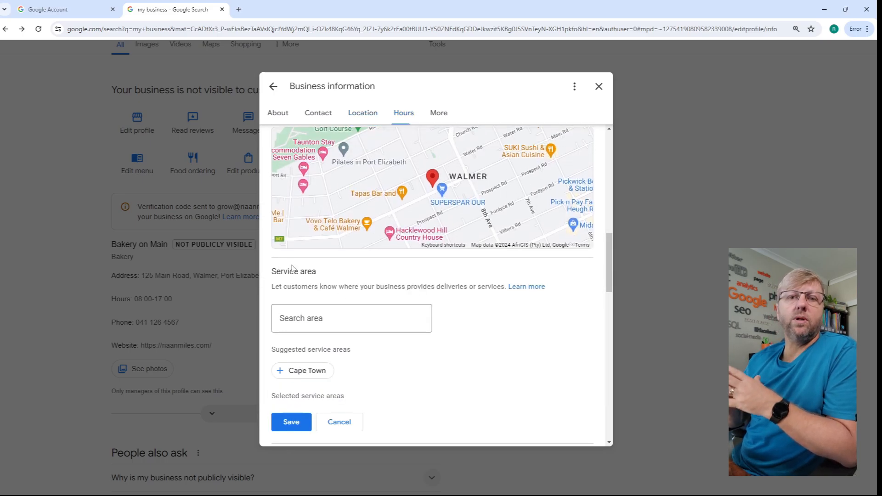
left_click(319, 322)
type("P")
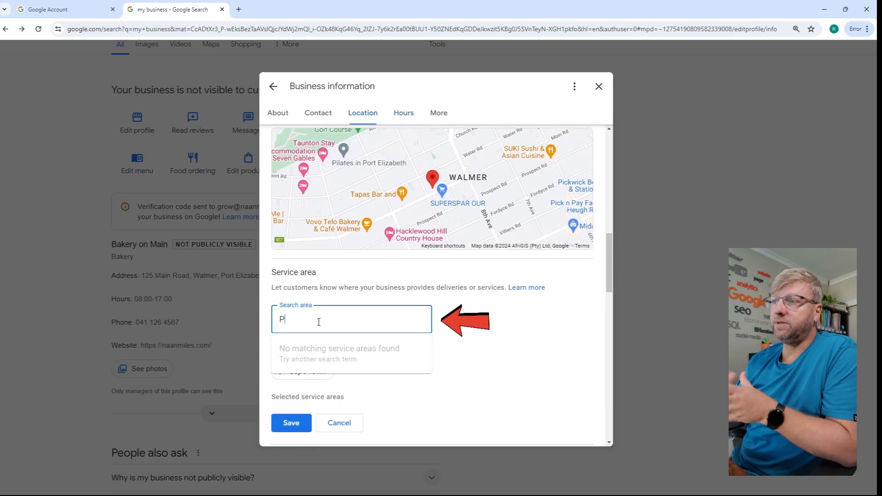
type("ort Elizabeth")
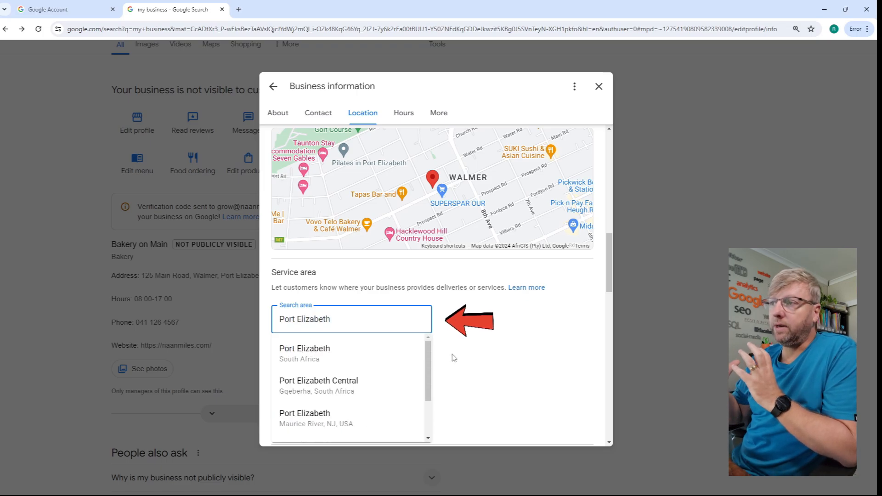
left_click(318, 386)
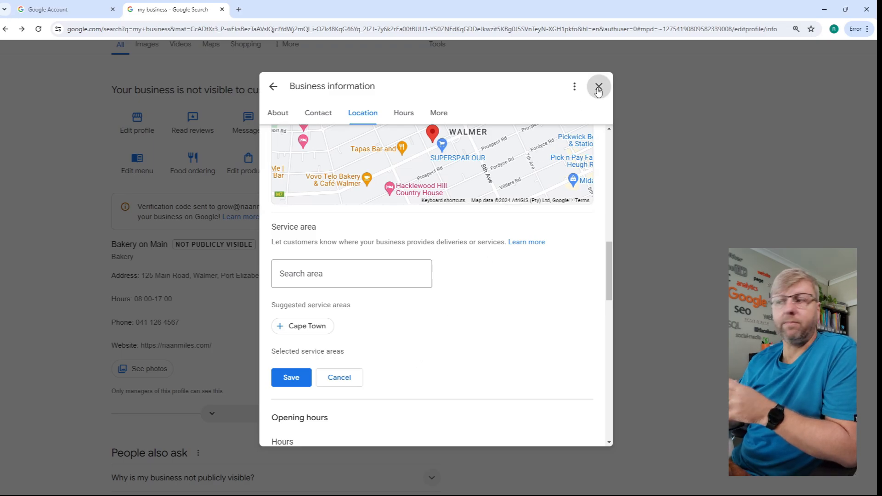
left_click(598, 87)
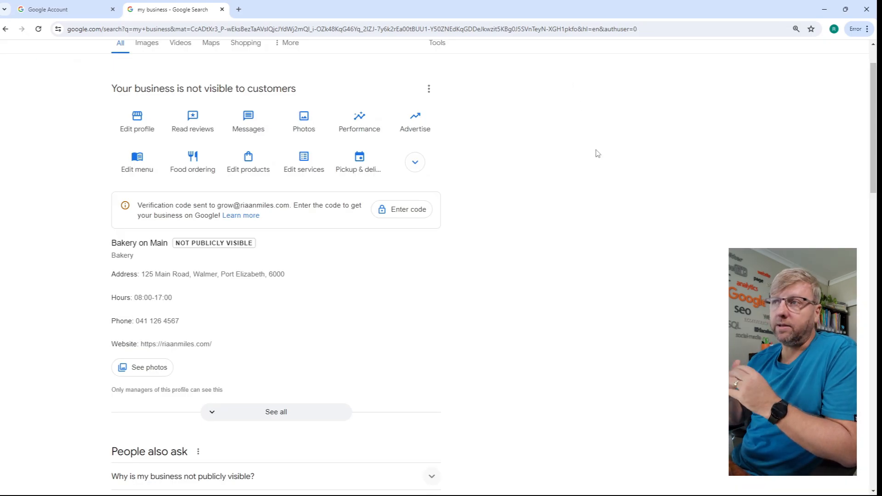
- Open the profile's photo options, and search the web for canva in a new browser tab
left_click(306, 123)
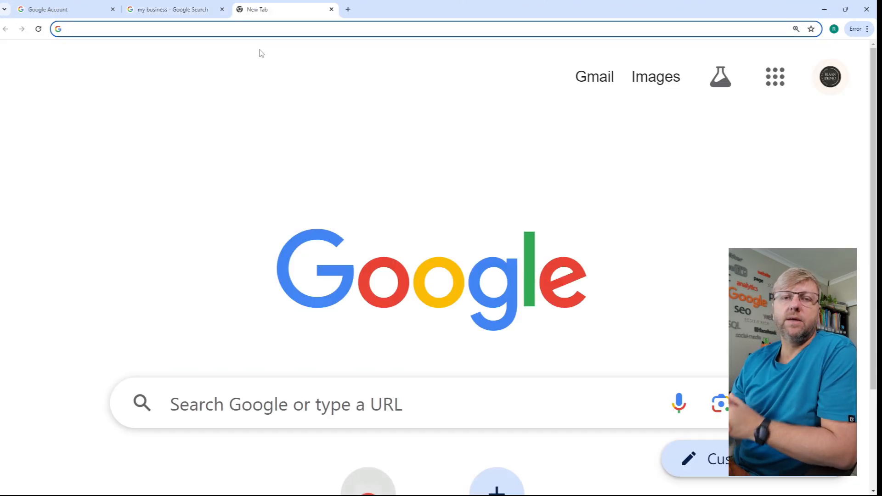
key("ctrl+0")
left_click(272, 25)
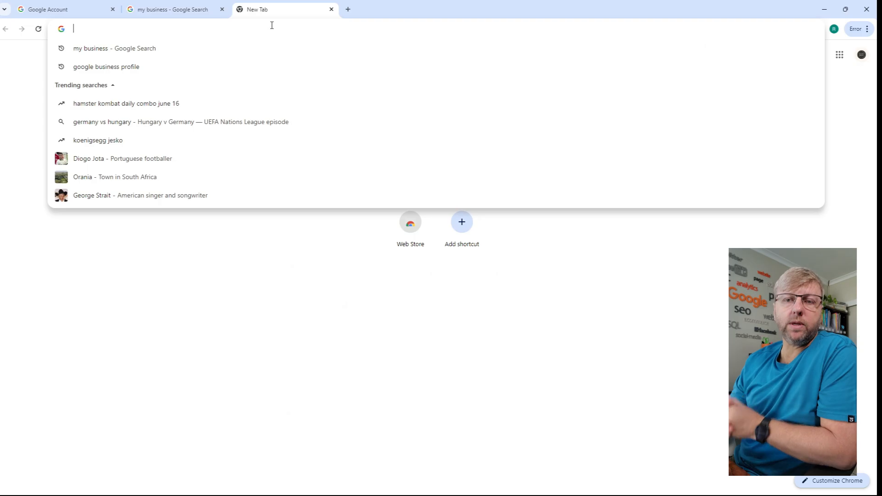
type("canva")
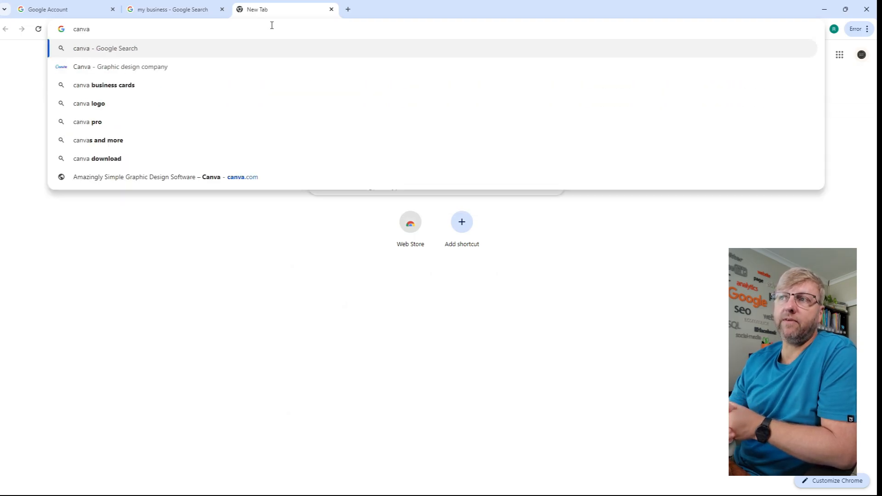
key("Return")
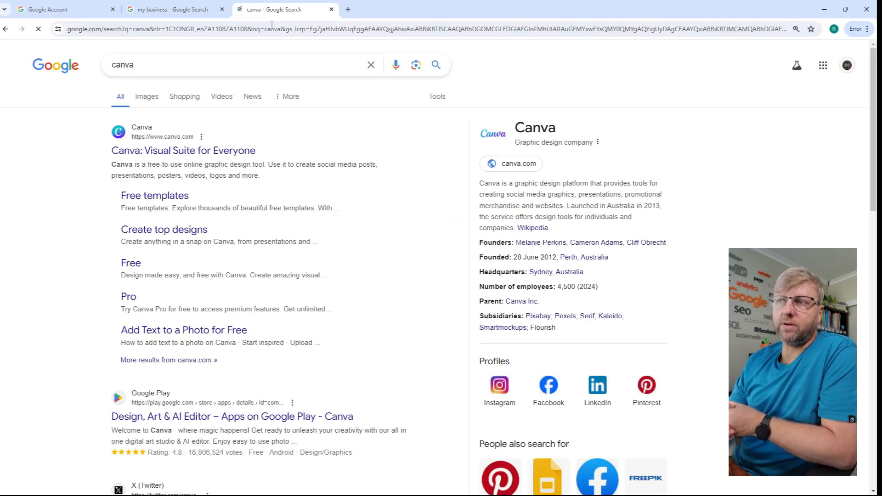
- Open Canva's Free page from the search results
key("ctrl+plus")
key("ctrl+plus")
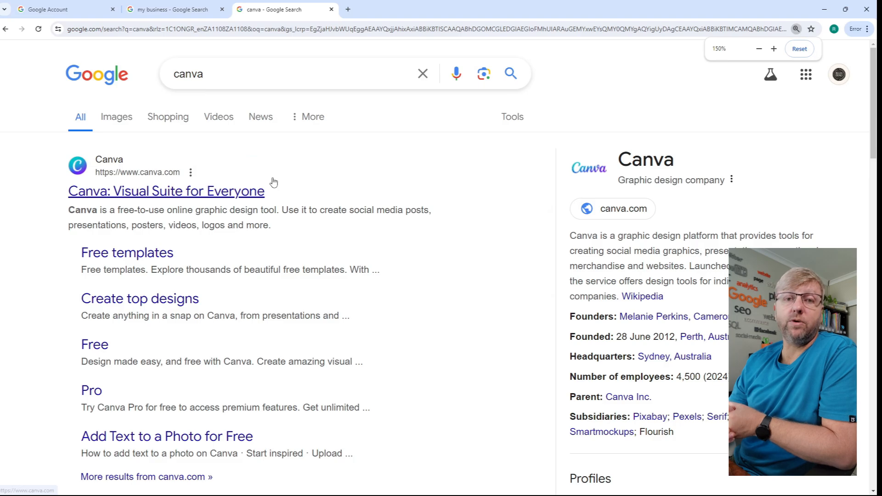
key("ctrl+plus")
scroll(277, 185, "down", 3)
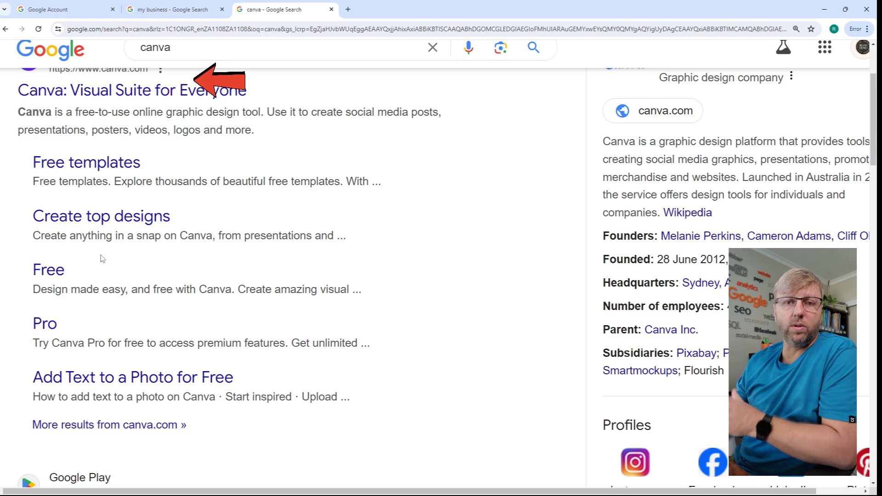
left_click(51, 271)
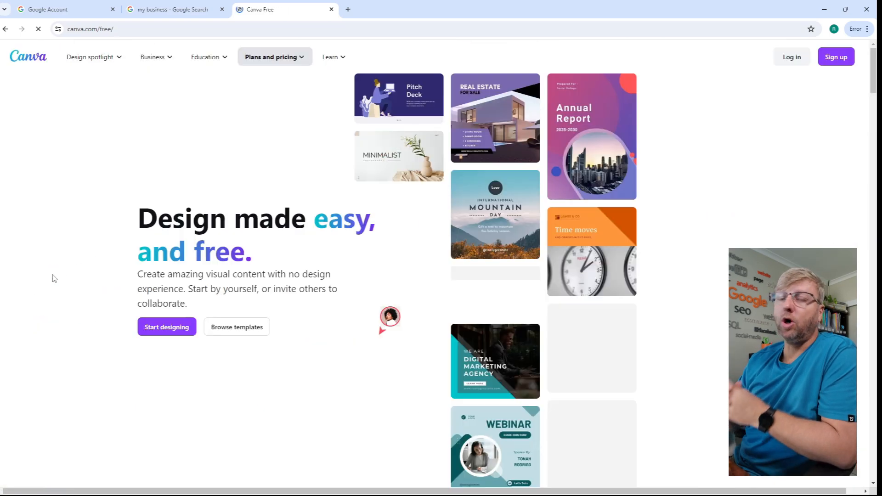
- Start designing in Canva by signing up with the Google account, and skip the Canva Pro trial offer
left_click(161, 329)
left_click_drag(423, 213, 476, 248)
scroll(590, 138, "up", 4, "ctrl")
left_click(696, 213)
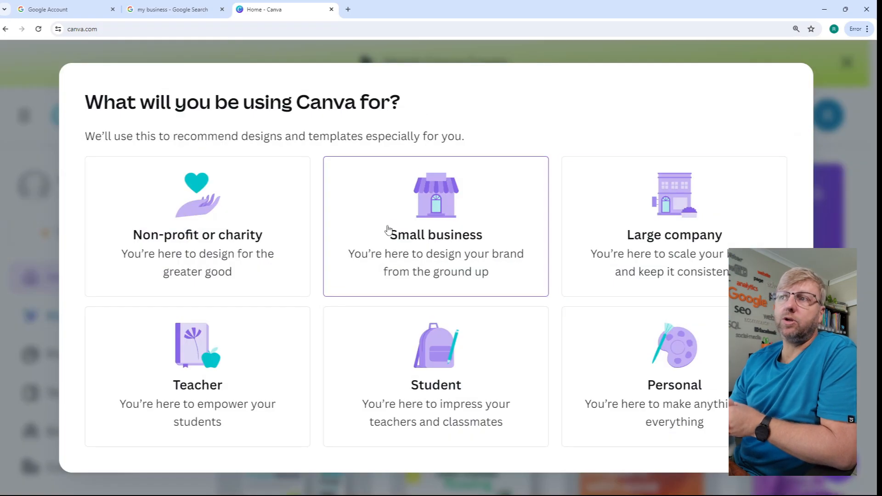
left_click(404, 236)
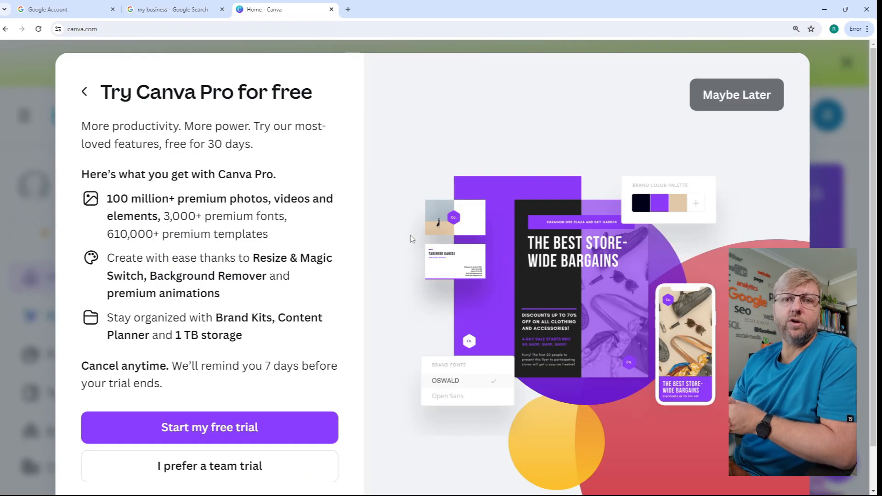
left_click(250, 423)
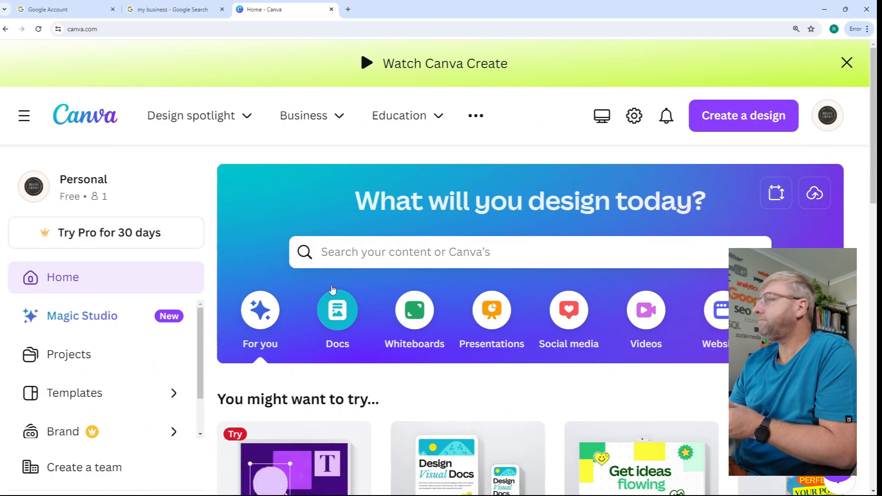
- Search Canva's templates for bakery logo
left_click(370, 254)
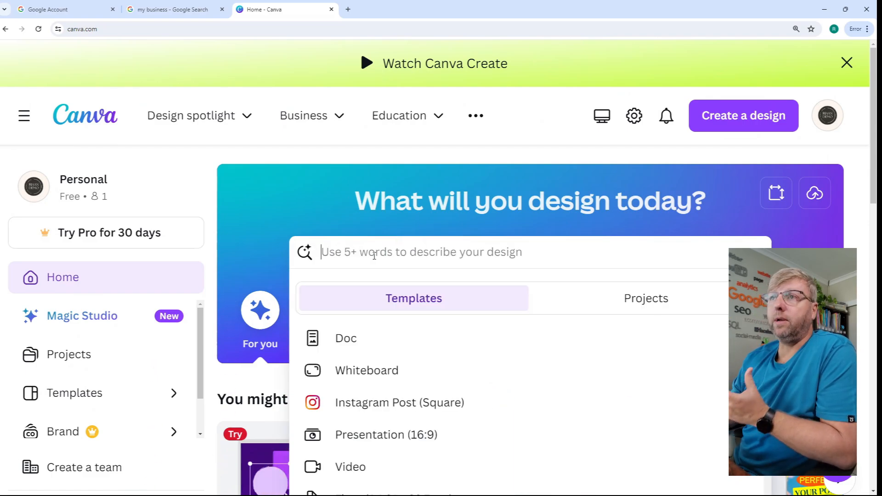
type("bakery lo")
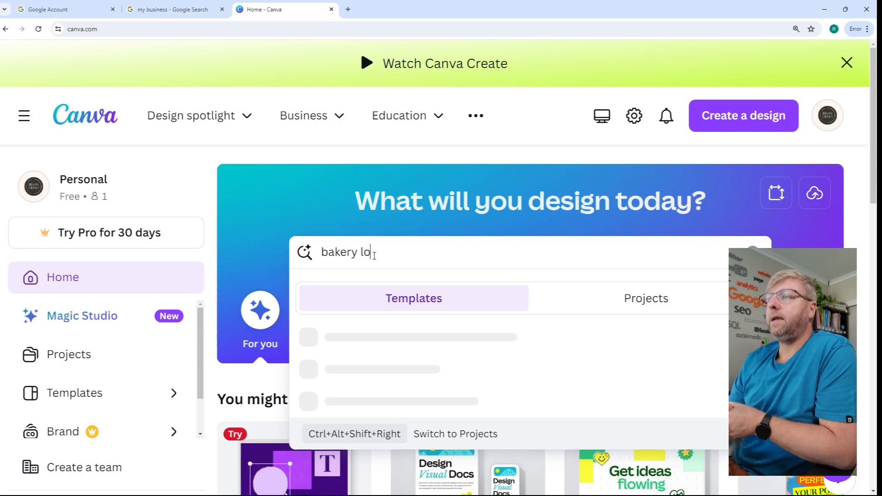
type("go")
key("Return")
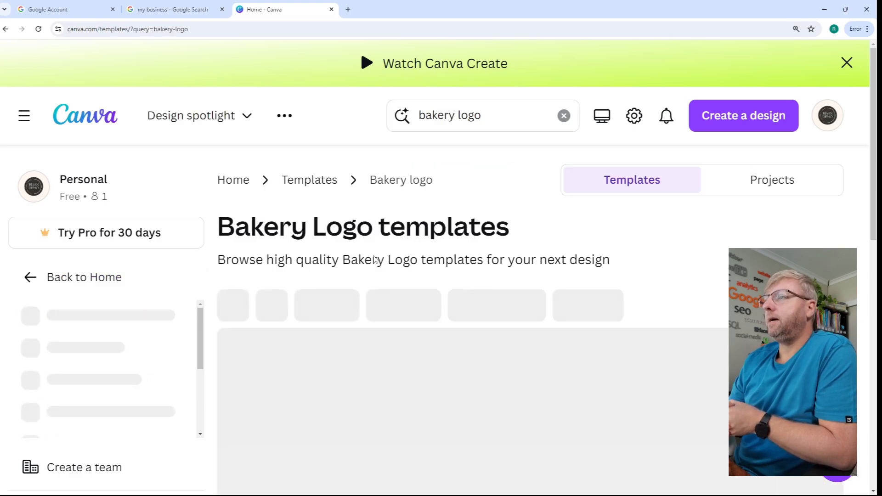
- Browse the bakery logo templates and open the Beige Brown Minimalist Bake Shop Logo for customizing
scroll(370, 256, "down", 2)
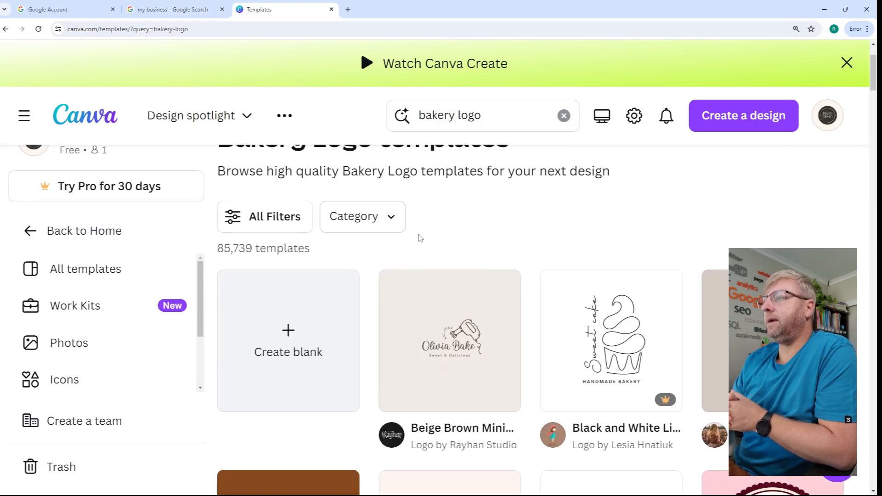
scroll(420, 237, "down", 1)
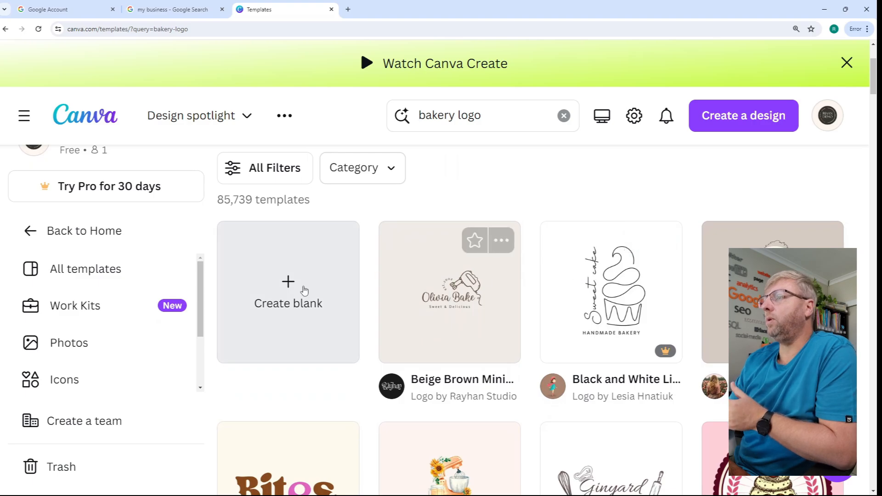
scroll(772, 285, "down", 1)
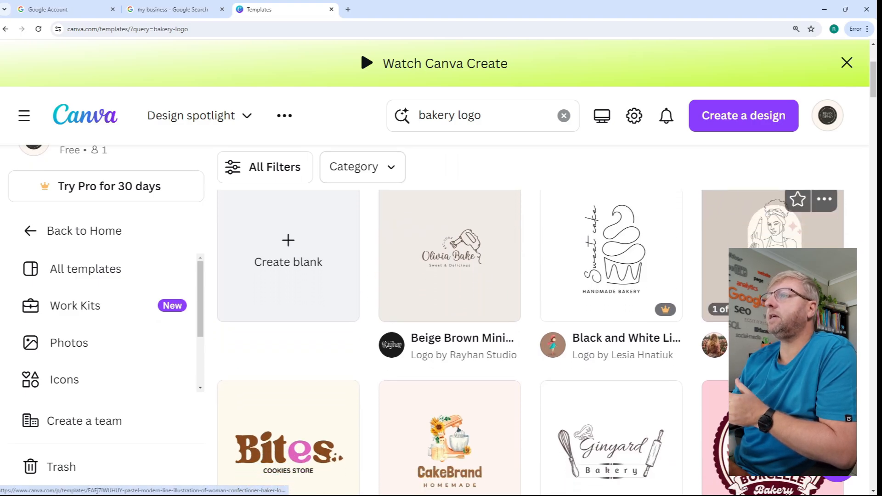
scroll(763, 285, "down", 2)
scroll(643, 280, "up", 2)
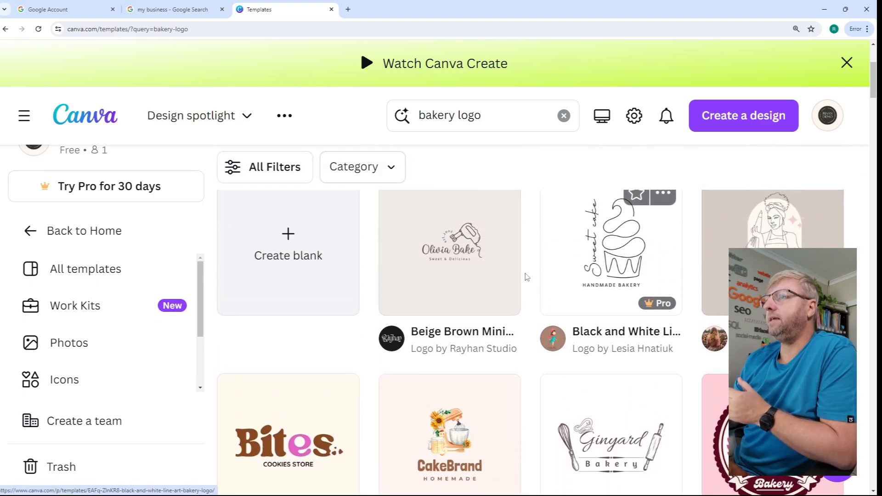
left_click(460, 250)
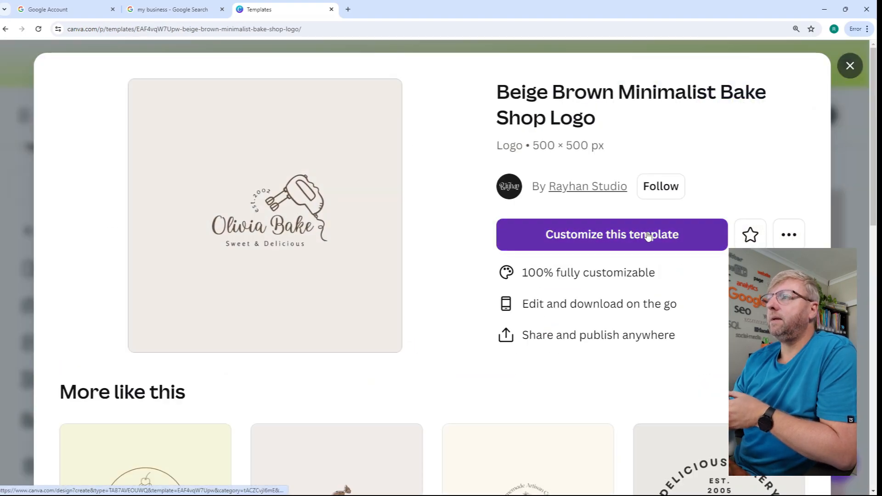
left_click(648, 236)
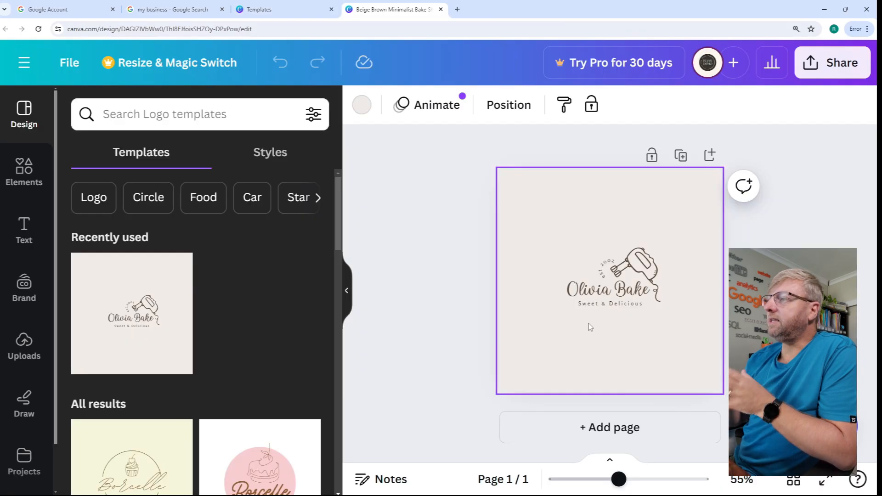
- Replace the logo's name text with Bakery on Main, widening its text box to fit one line and shifting it left beside the mixer cord
left_click(588, 292)
left_click(589, 291)
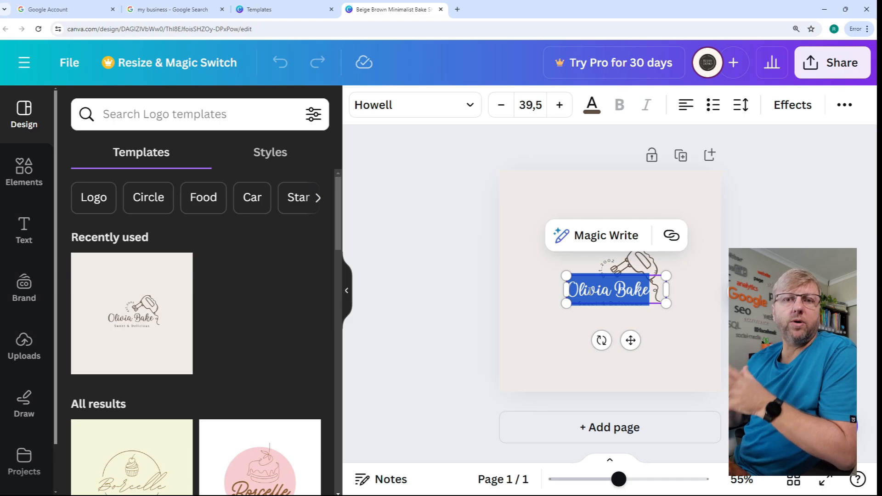
type("Bakery")
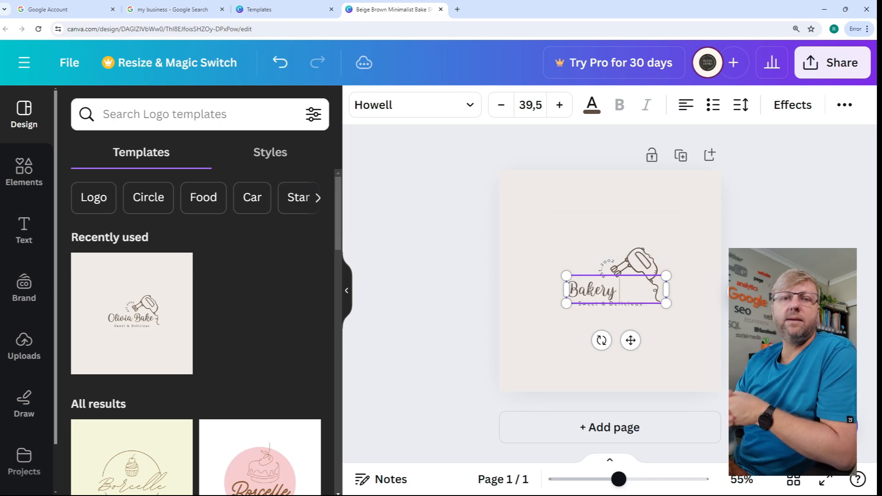
type(" on Main")
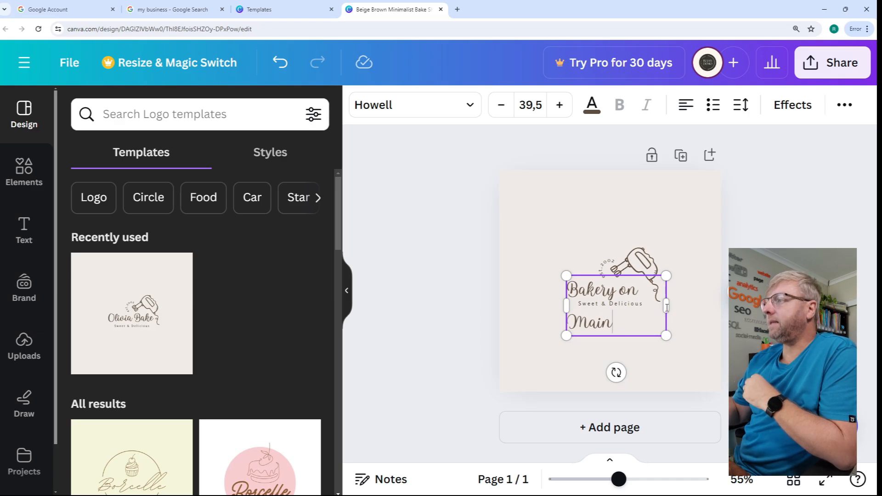
left_click_drag(670, 306, 693, 309)
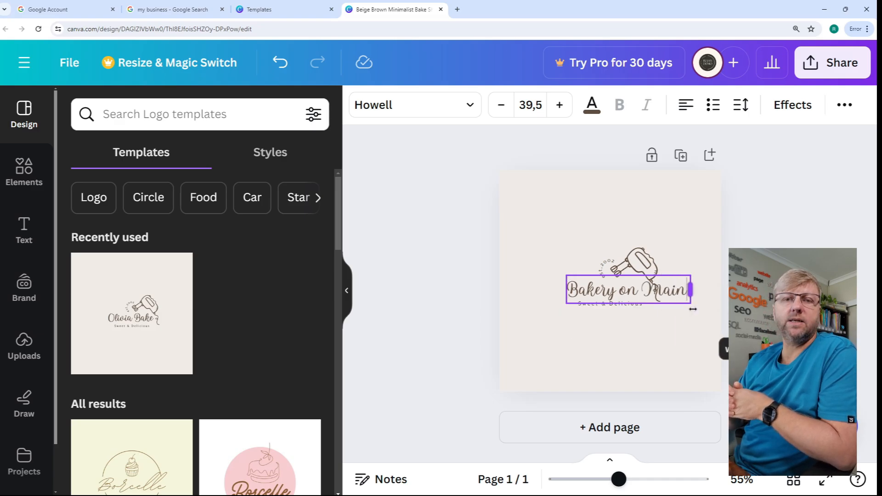
left_click_drag(608, 289, 586, 304)
- Centre the Sweet & Delicious tagline beneath the bakery name and increase its font size
left_click(605, 306)
key("Escape")
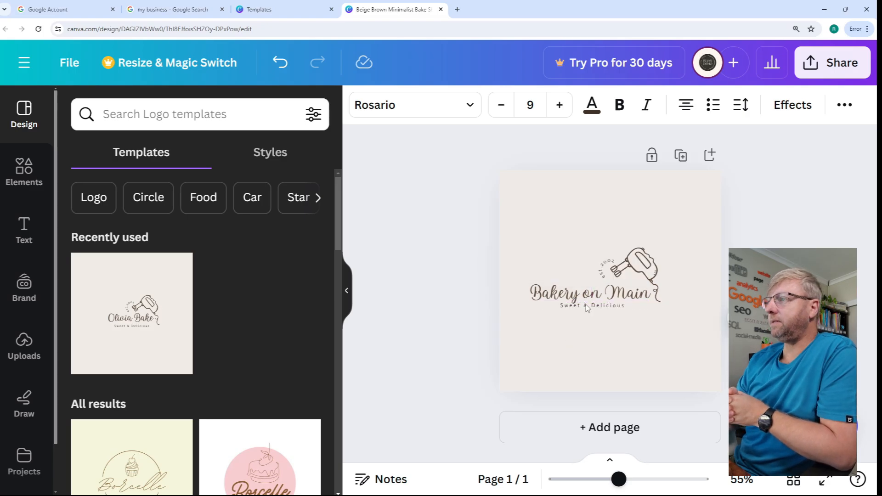
left_click(559, 106)
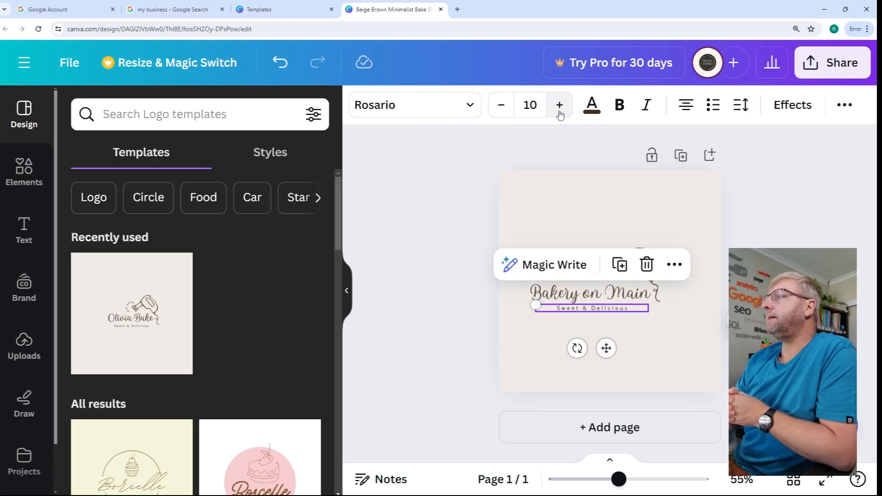
left_click(559, 107)
left_click(559, 107)
left_click(683, 331)
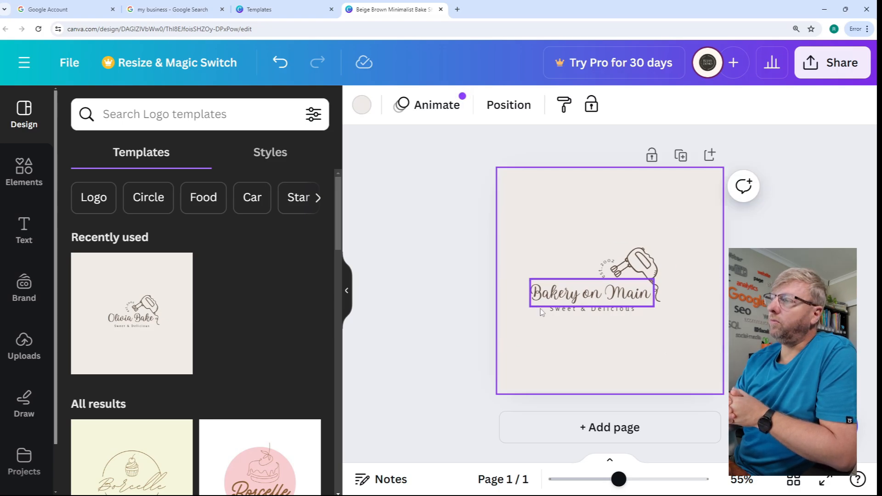
- Change the logo's background colour to white (#ffffff)
scroll(660, 351, "up", 3)
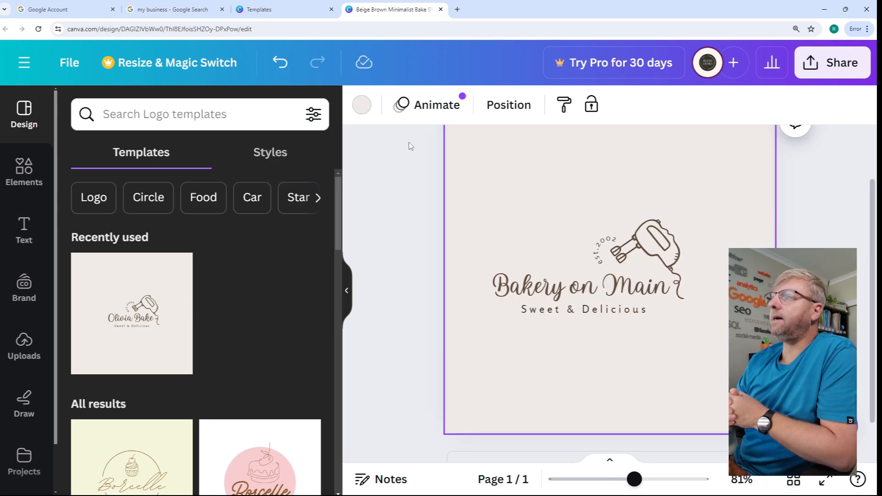
left_click(361, 106)
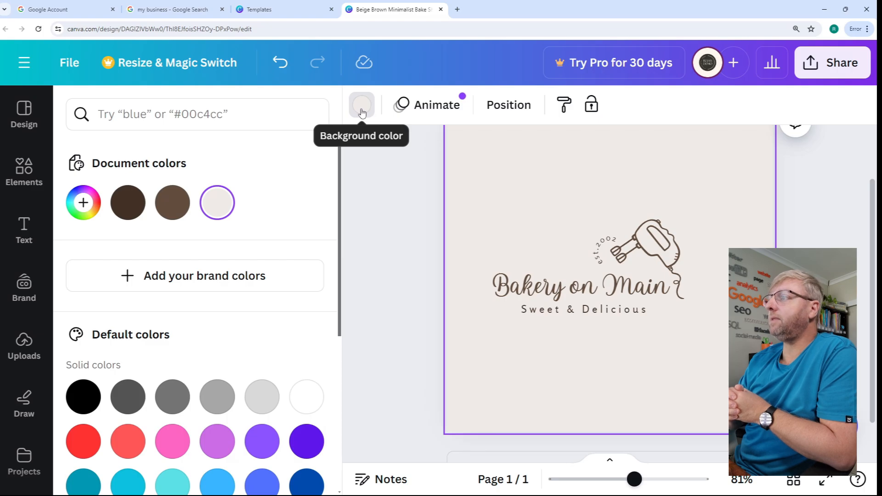
left_click(307, 397)
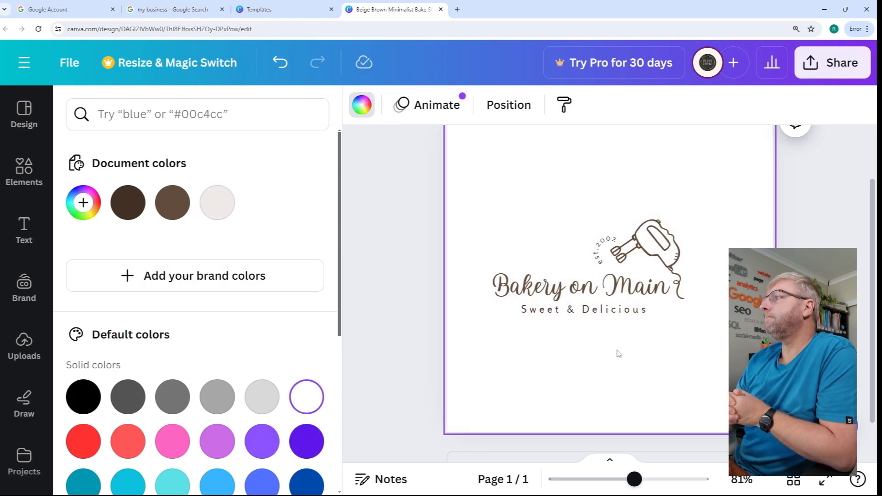
- Download the finished bakery logo as a JPG file at 500 × 500 px
scroll(711, 270, "up", 2)
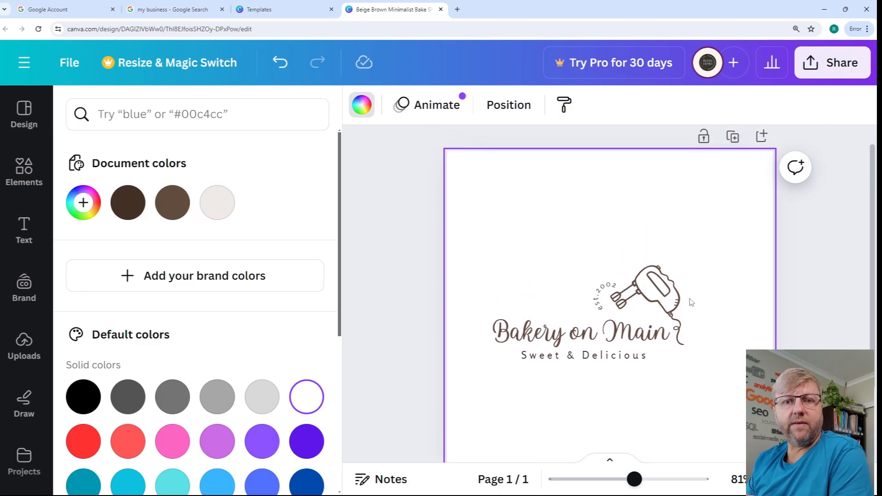
scroll(692, 302, "down", 2)
left_click(836, 64)
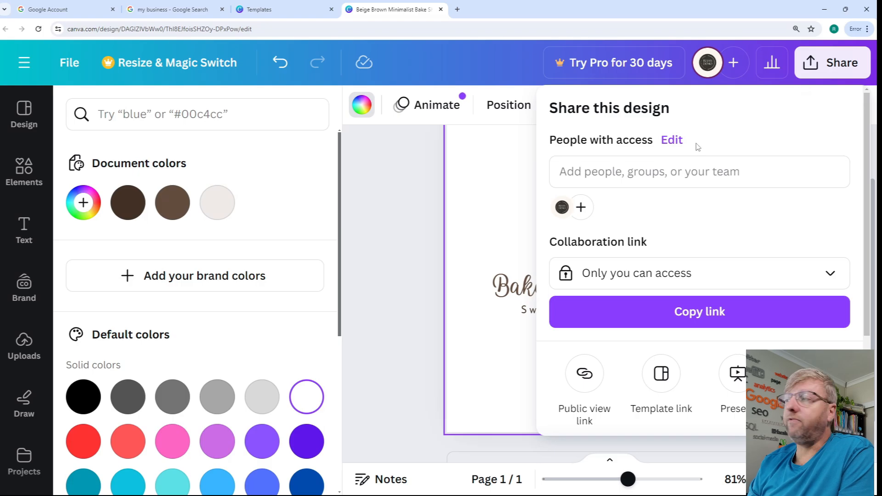
scroll(665, 195, "down", 3)
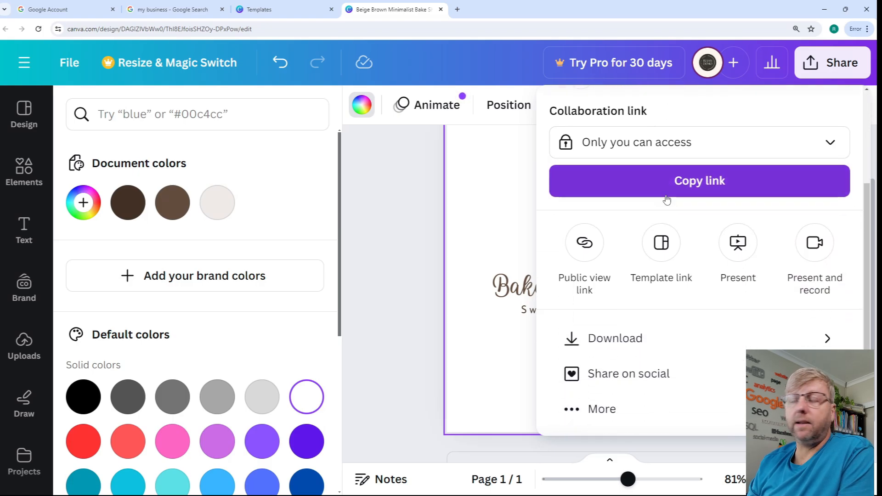
left_click(624, 340)
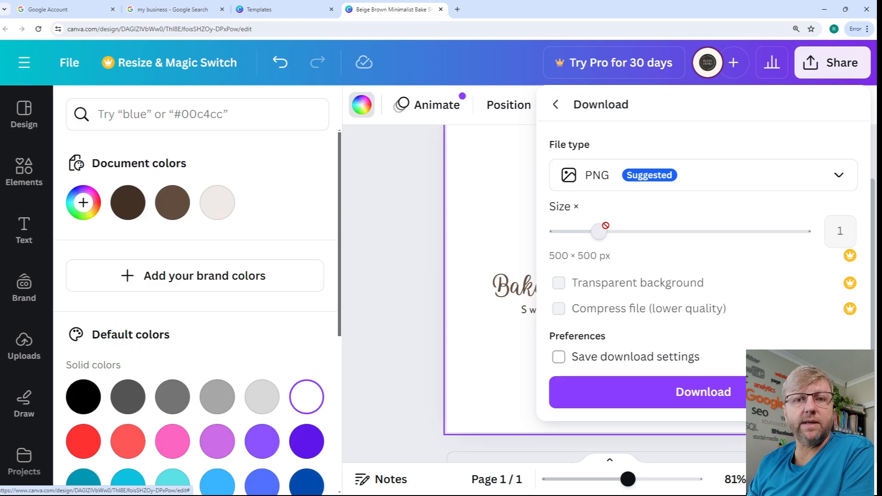
left_click(823, 178)
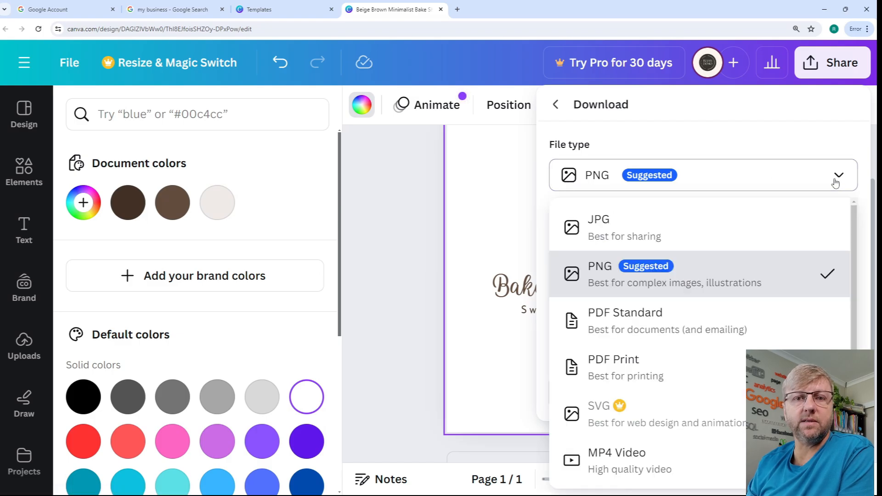
left_click(613, 227)
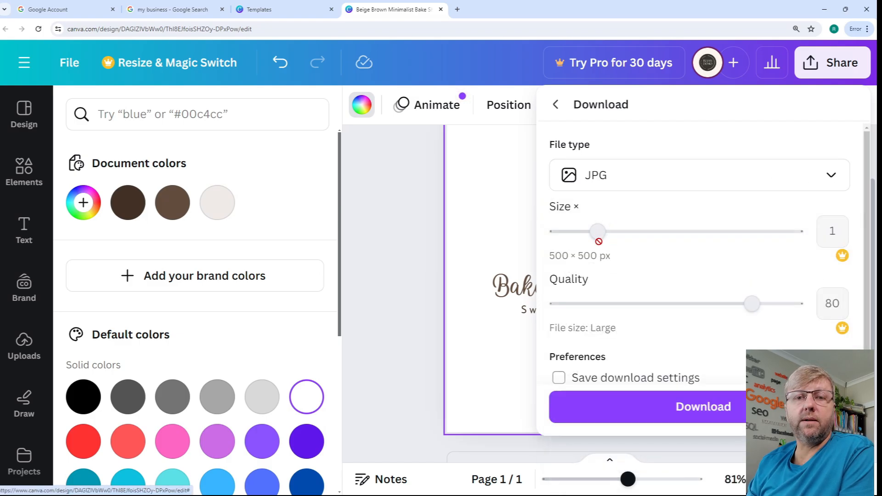
scroll(596, 295, "down", 1)
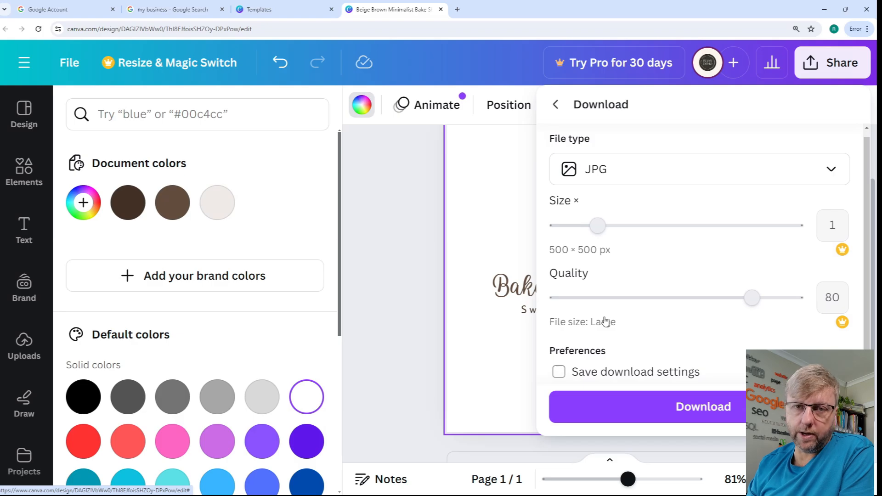
left_click(706, 412)
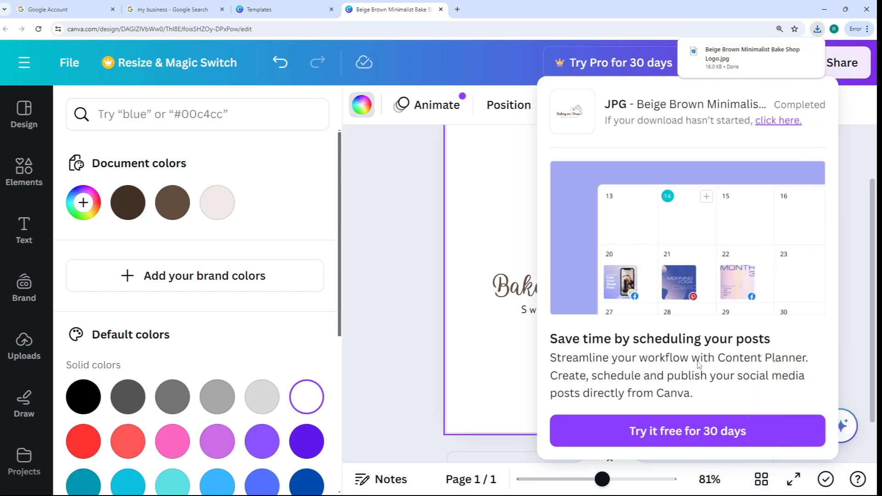
- Open the downloaded Beige Brown Minimalist Bake Shop Logo.jpg from its folder to check it, closing the preview when done
left_click(817, 32)
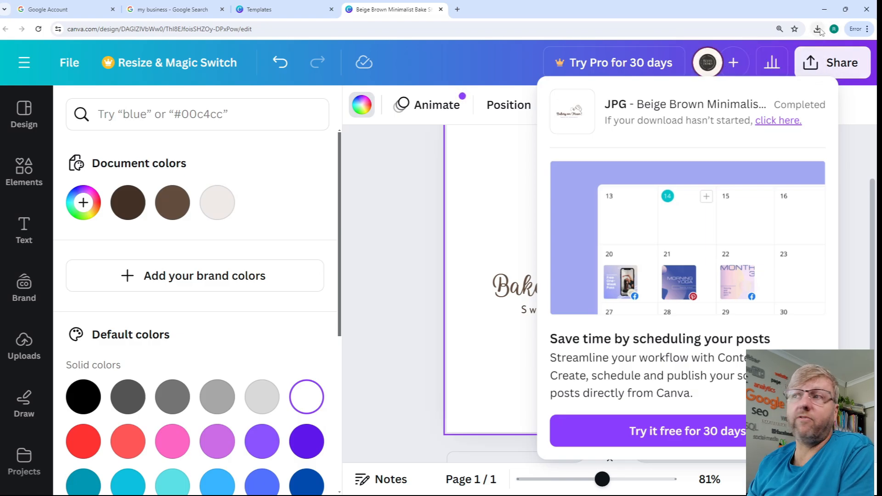
left_click(818, 30)
left_click(793, 70)
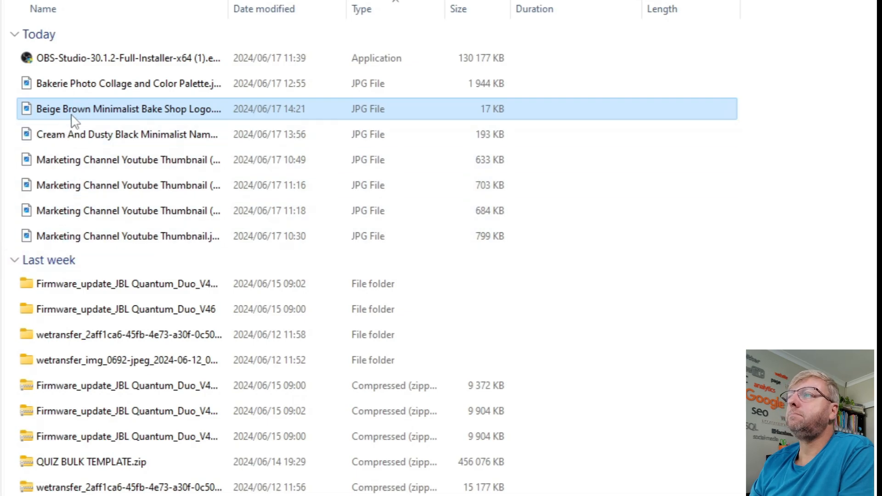
double_click(71, 115)
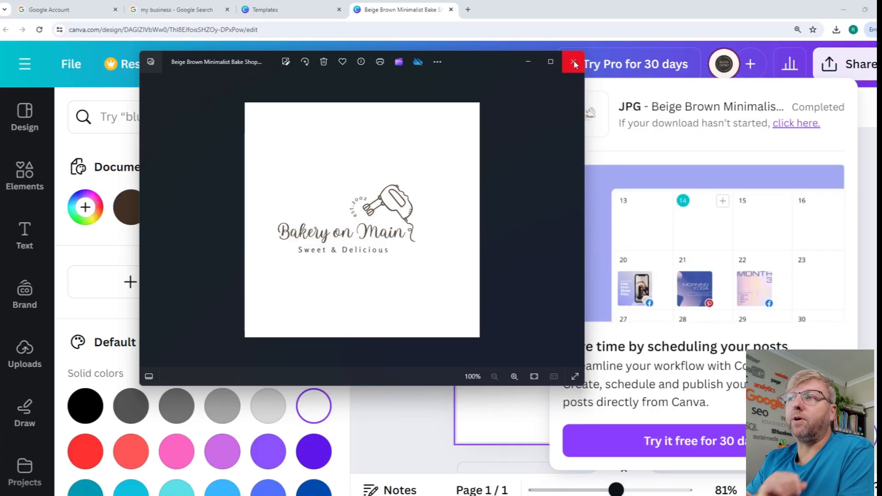
left_click(574, 62)
- Switch to the Google Business Profile photos and save Beige Brown Minimalist Bake Shop Logo.jpg as the business logo, uncropped
left_click(193, 11)
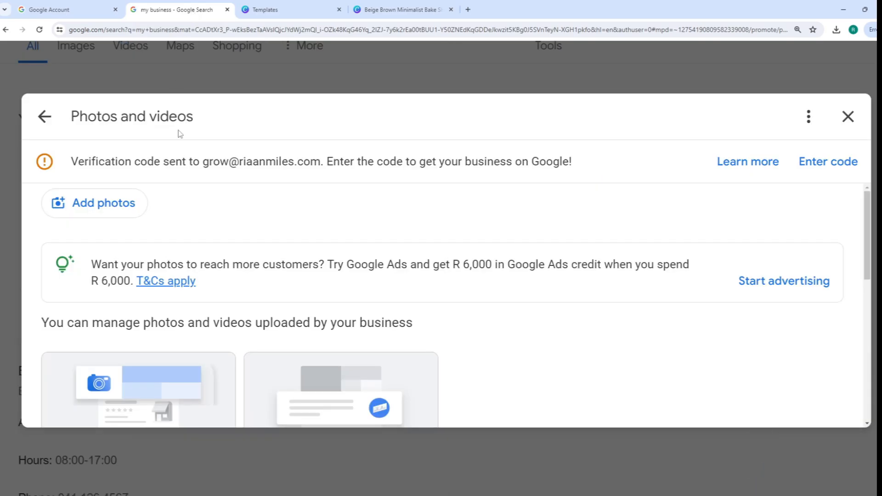
scroll(216, 191, "down", 4)
scroll(233, 268, "up", 1)
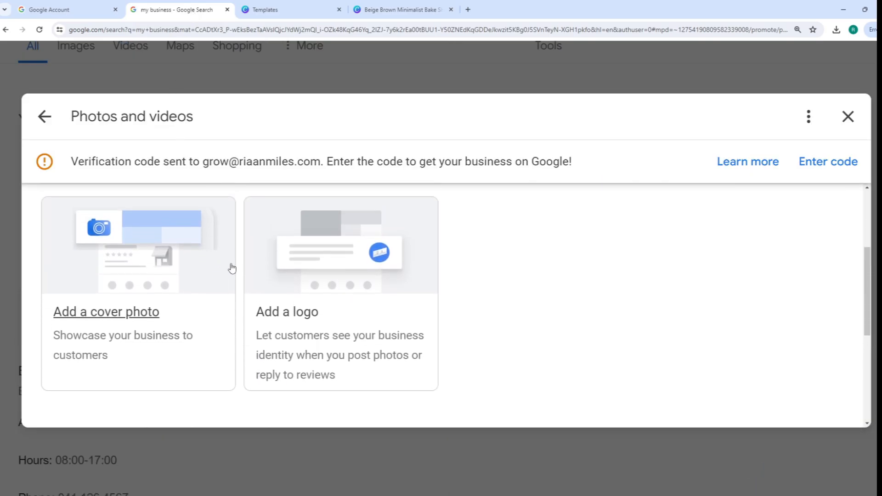
left_click(306, 336)
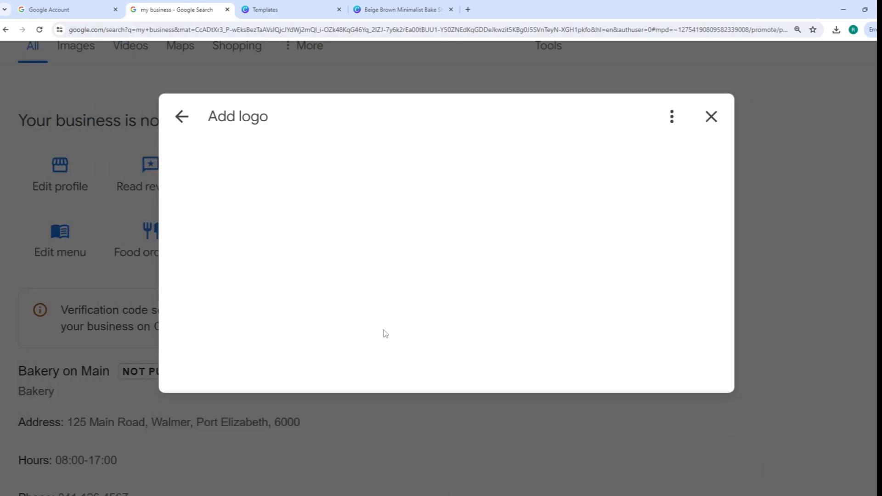
left_click(451, 290)
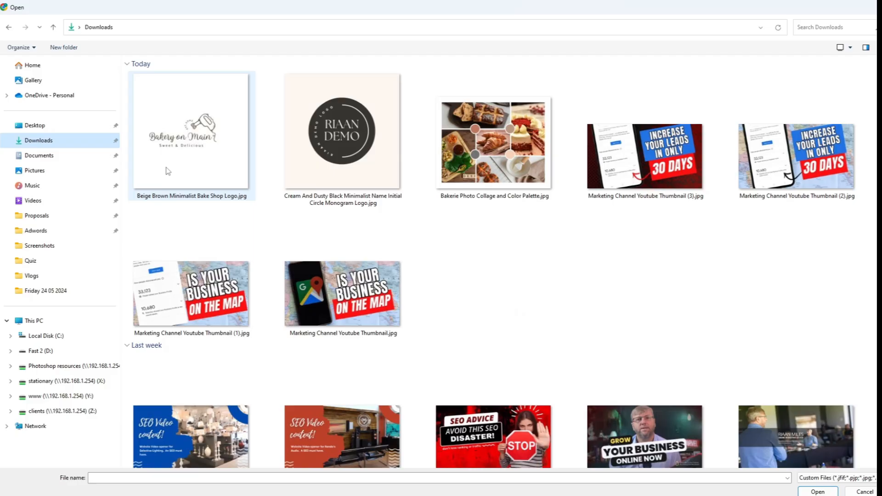
double_click(200, 148)
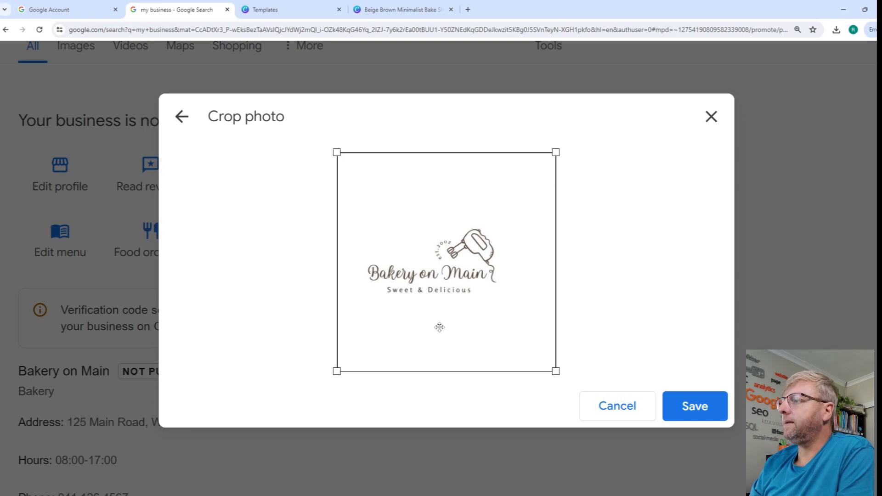
left_click(694, 406)
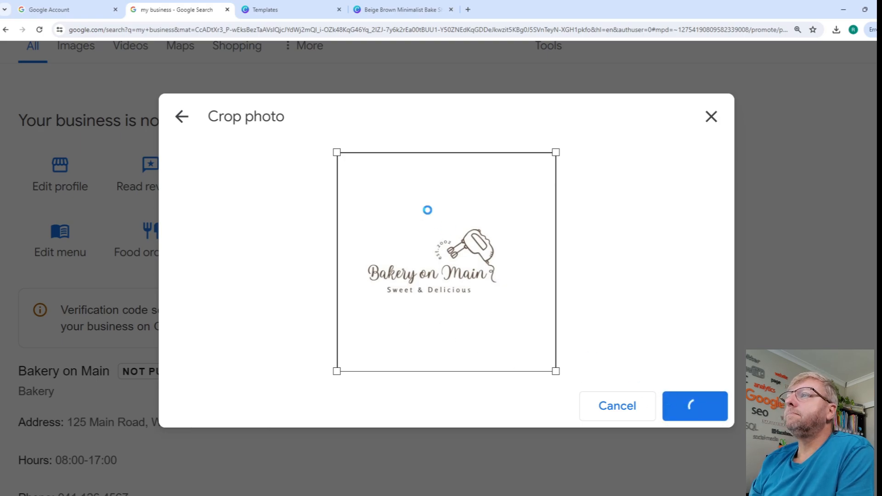
- Switch back to the Canva templates page and search for baking collage
left_click(291, 10)
left_click(861, 73)
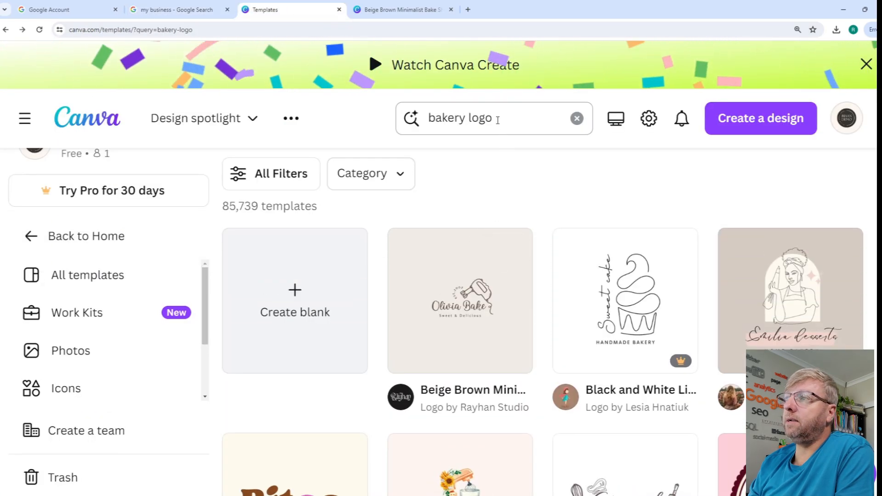
left_click(498, 120)
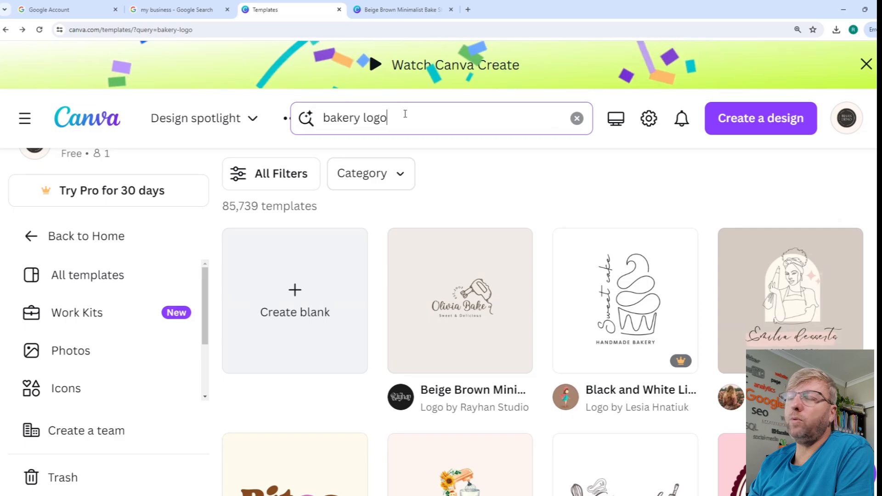
left_click_drag(392, 115, 331, 118)
type("b")
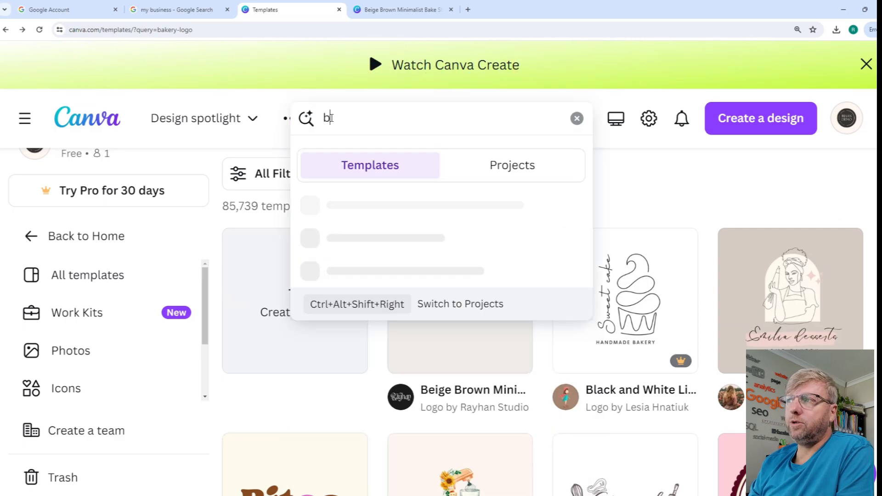
type("aking collage")
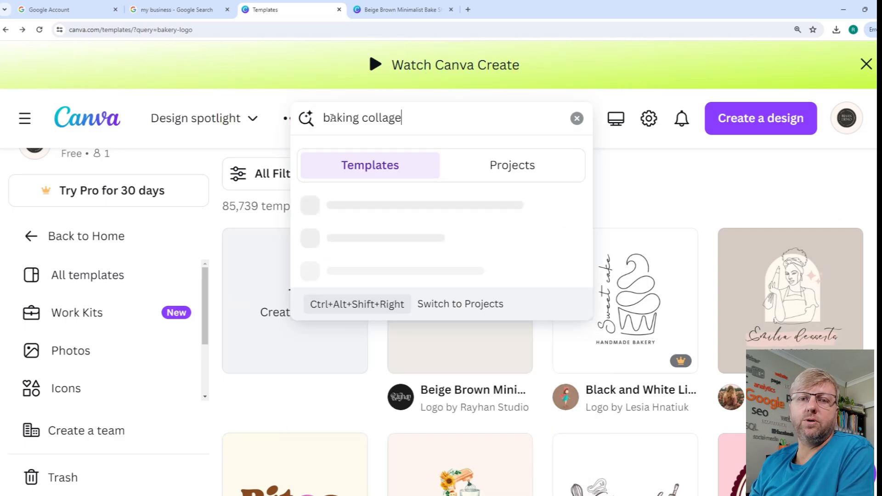
key("Return")
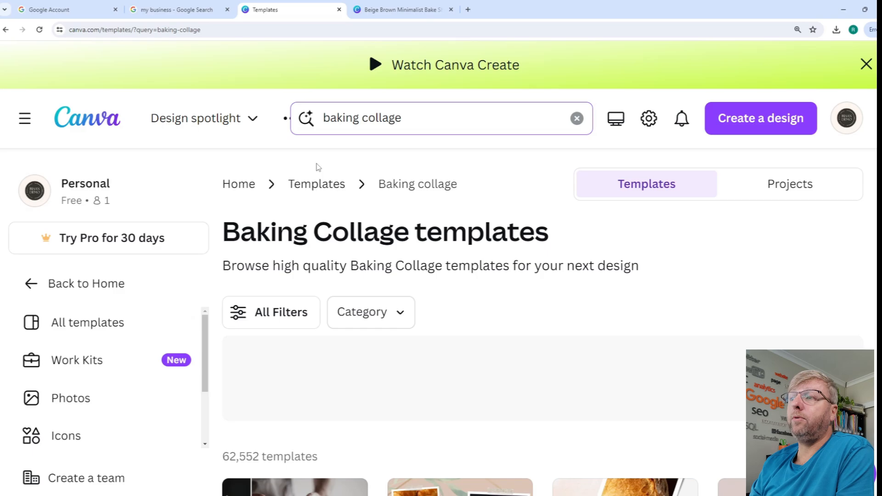
- Open the Grey Beige Minimalist Baking Photo Collage Facebook Post template for customizing
scroll(380, 297, "down", 2)
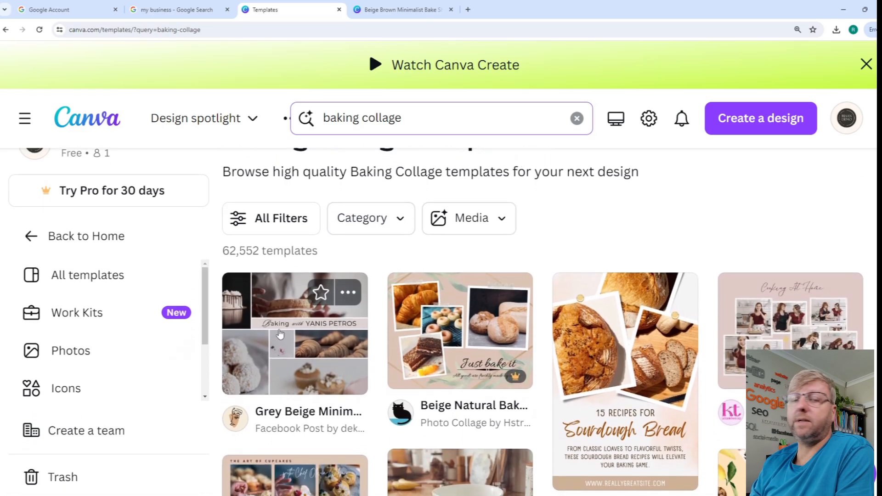
left_click(321, 339)
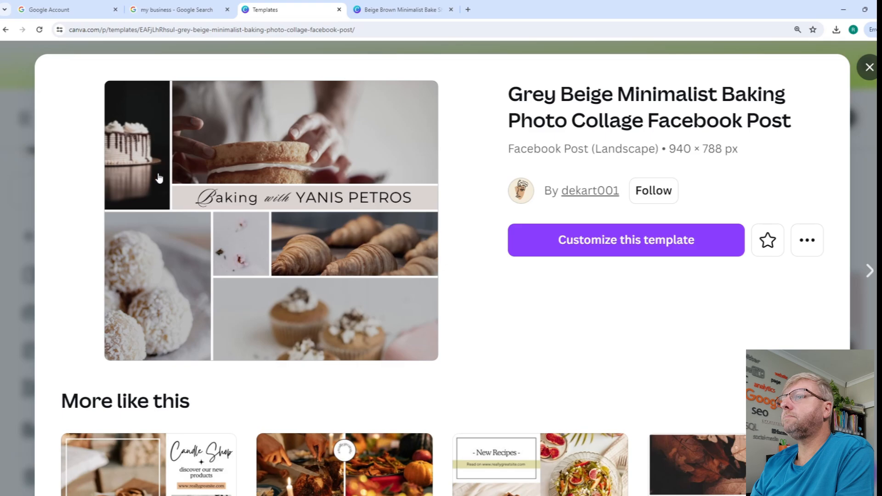
left_click(617, 245)
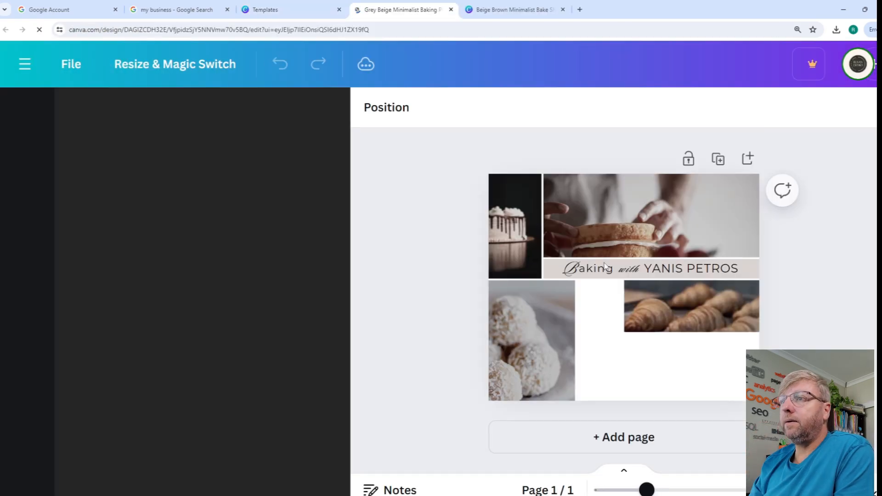
- Delete the "Baking with" wording from the collage's title band, including the separate decorative initial
left_click_drag(611, 272, 566, 275)
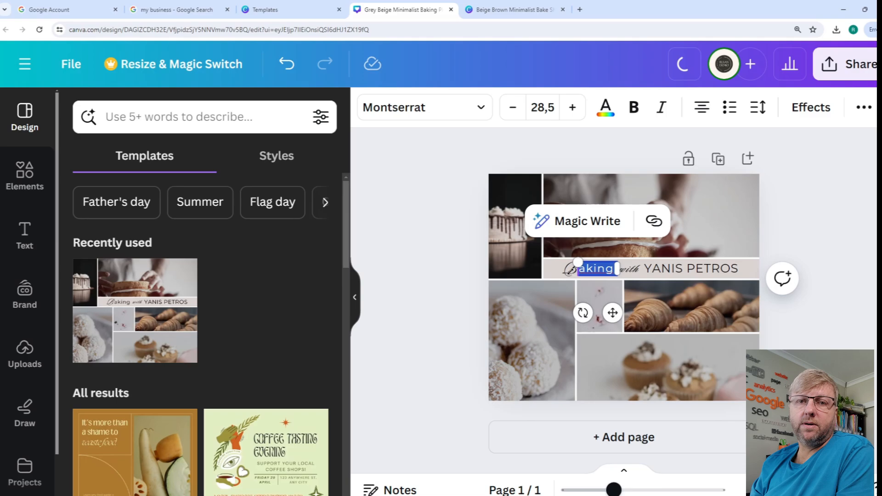
left_click(733, 274)
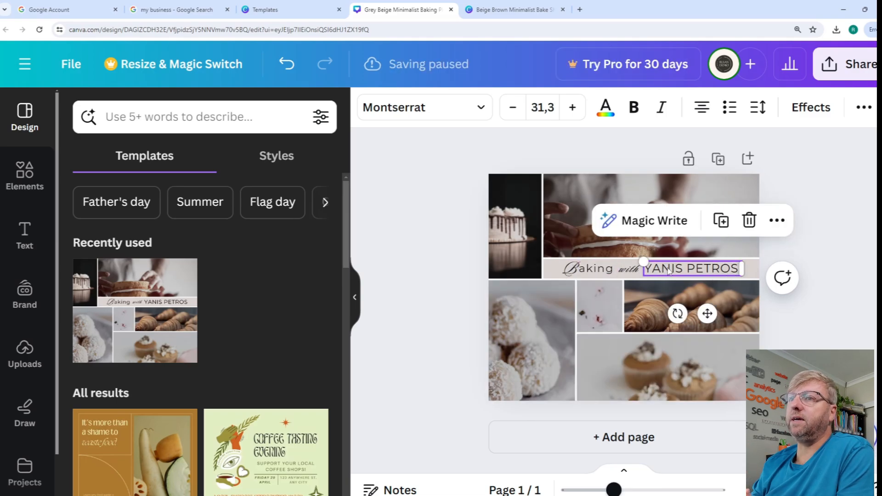
left_click(630, 271)
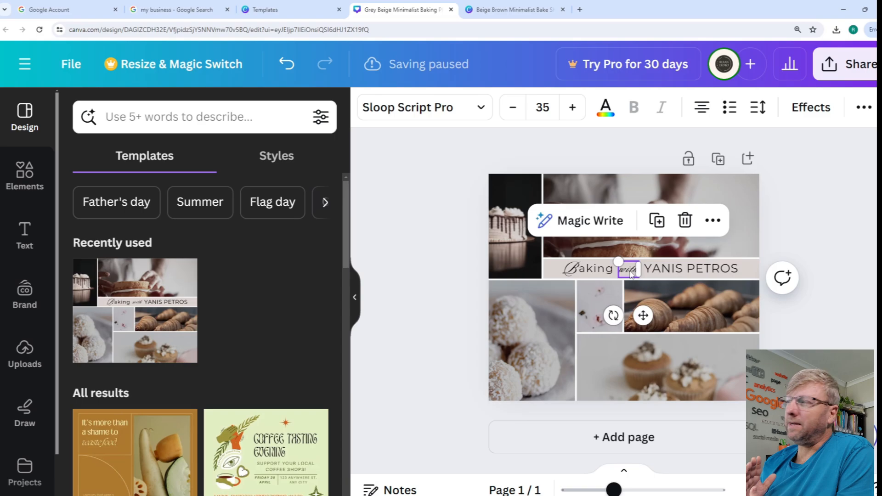
key("Delete")
left_click(582, 272)
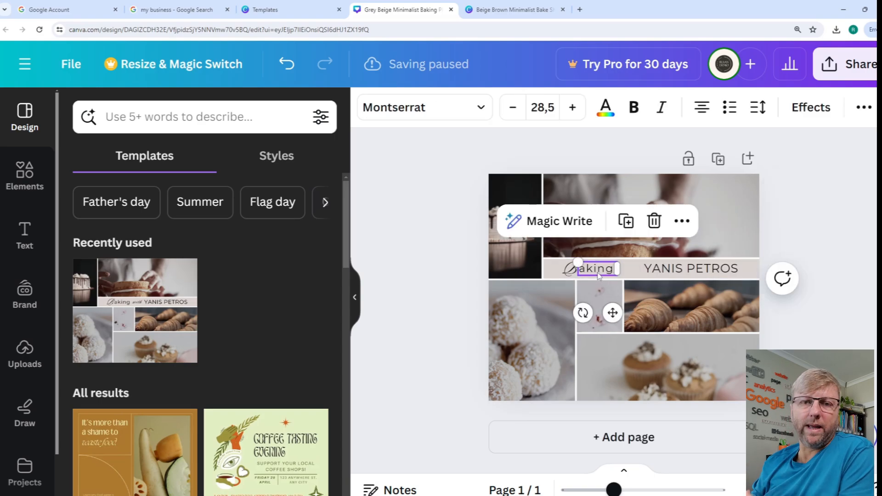
key("Delete")
left_click(570, 268)
key("Delete")
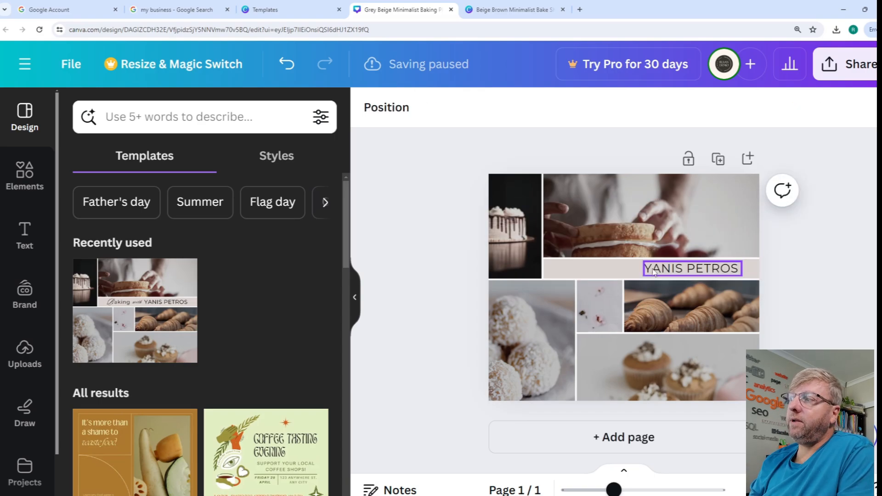
- Replace the remaining name text with BAKERY ON MAIN at font size 36,4 and centre it on the title band
left_click(654, 272)
left_click_drag(642, 263, 627, 275)
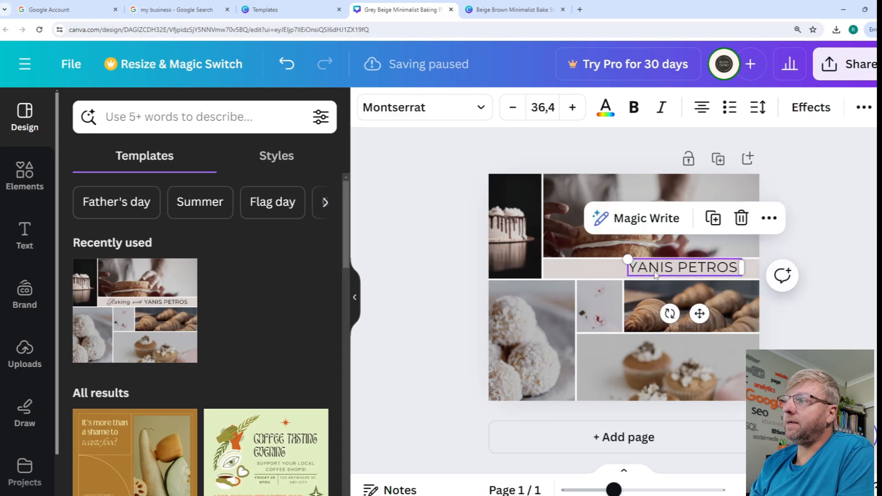
double_click(655, 271)
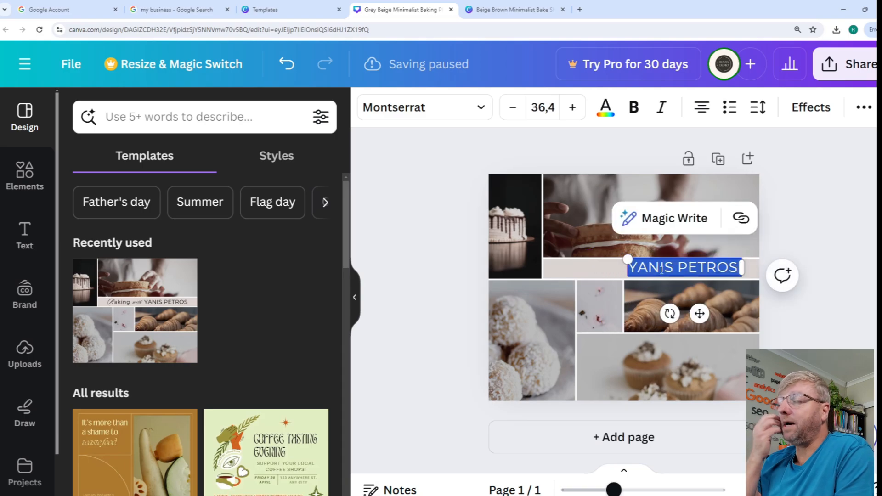
type("BAKERY ON M")
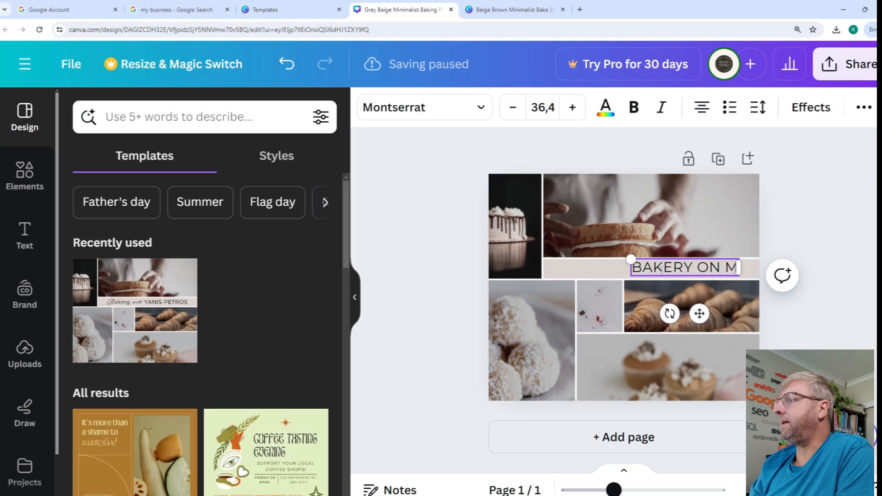
type("AIN")
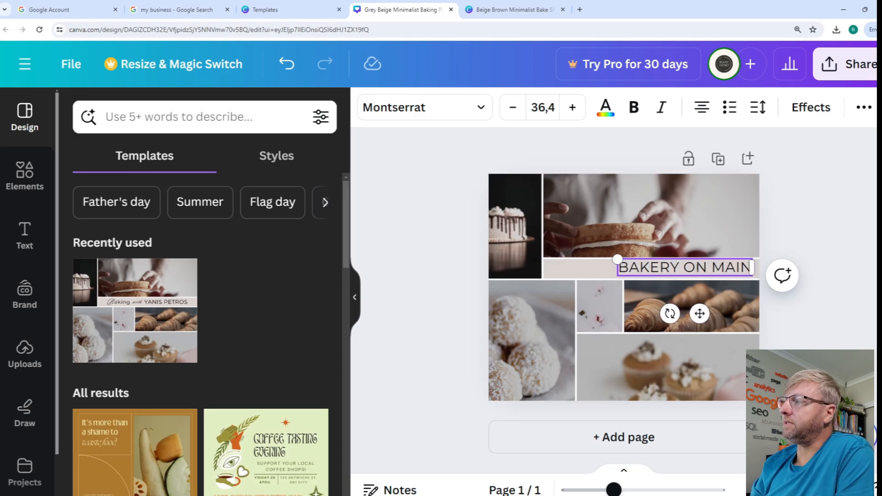
left_click(823, 237)
left_click_drag(711, 267, 671, 268)
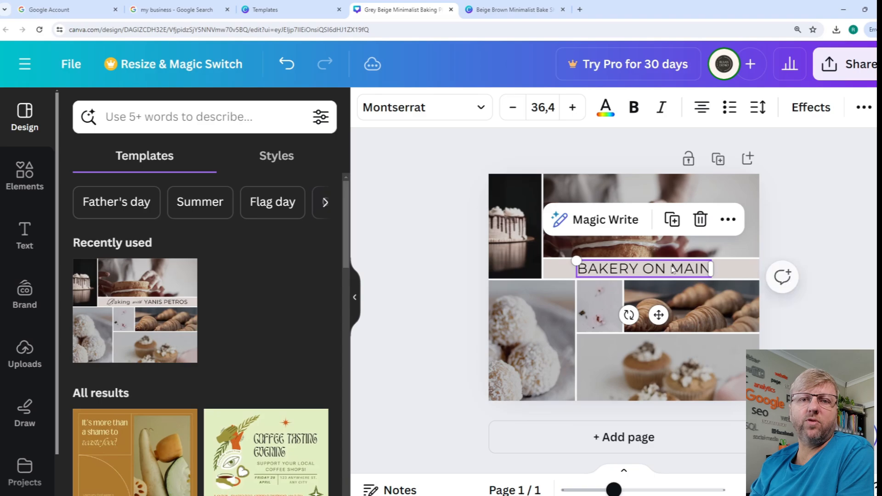
- Deselect the title text and search the photo elements for baking
left_click(829, 267)
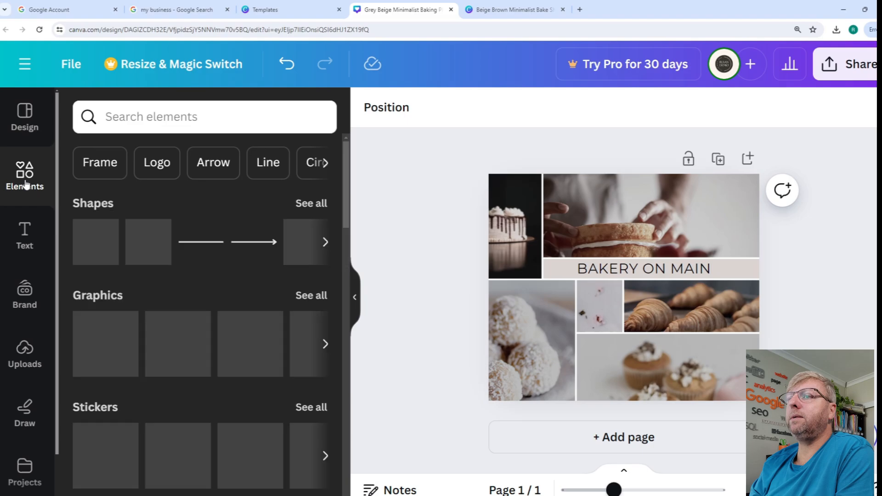
scroll(220, 337, "down", 2)
scroll(222, 331, "down", 10)
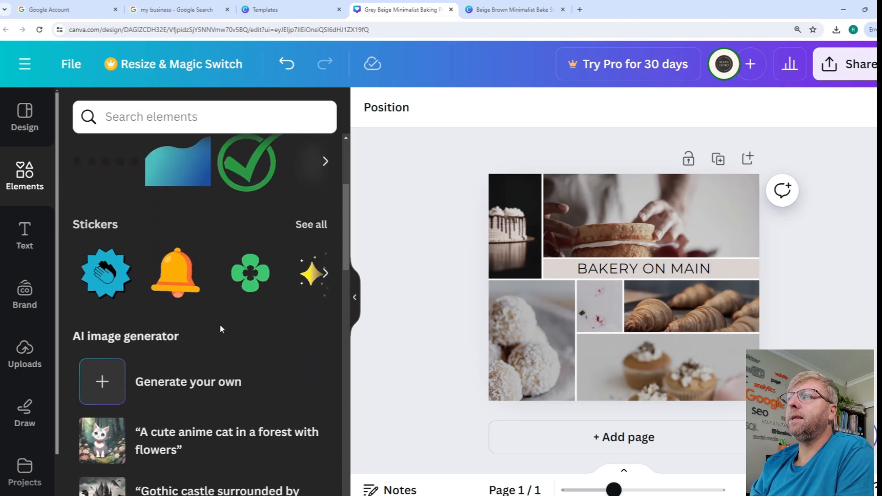
left_click(315, 228)
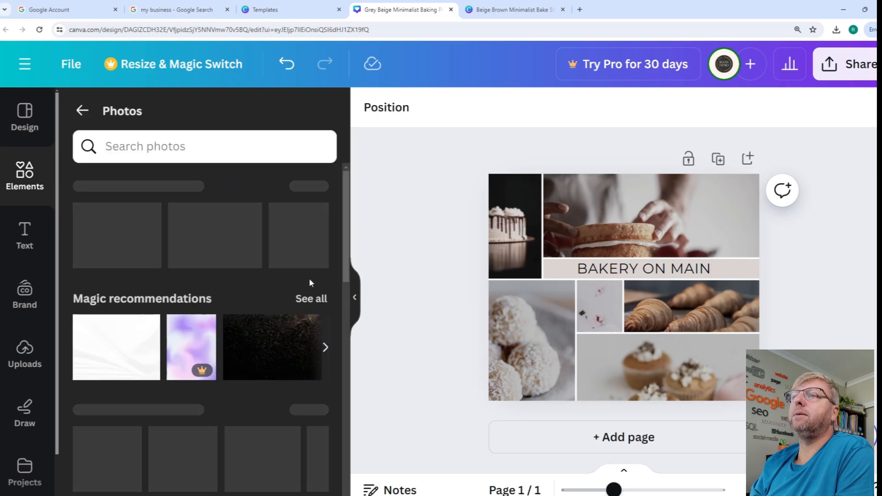
left_click(159, 142)
type("baking")
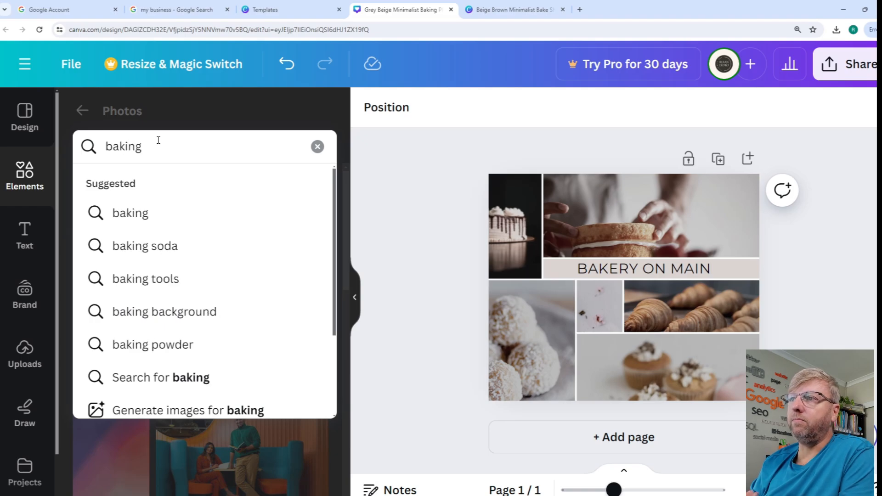
key("Return")
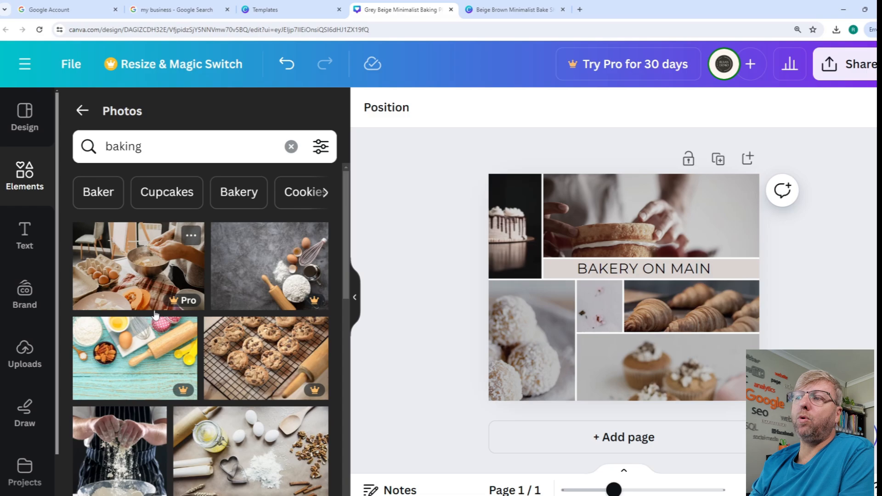
- Replace the collage's top photo with the hands kneading dough and the cupcake photo with the dough balls beside a rolling pin
scroll(163, 294, "down", 1)
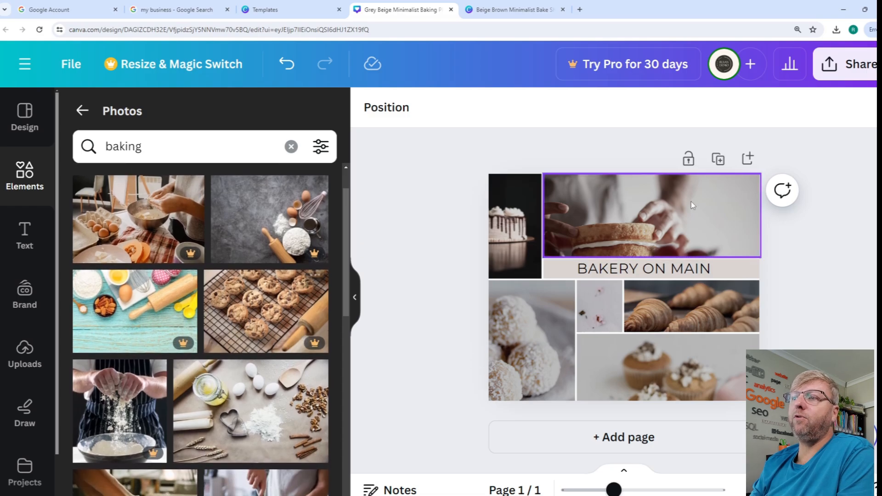
scroll(245, 378, "down", 1)
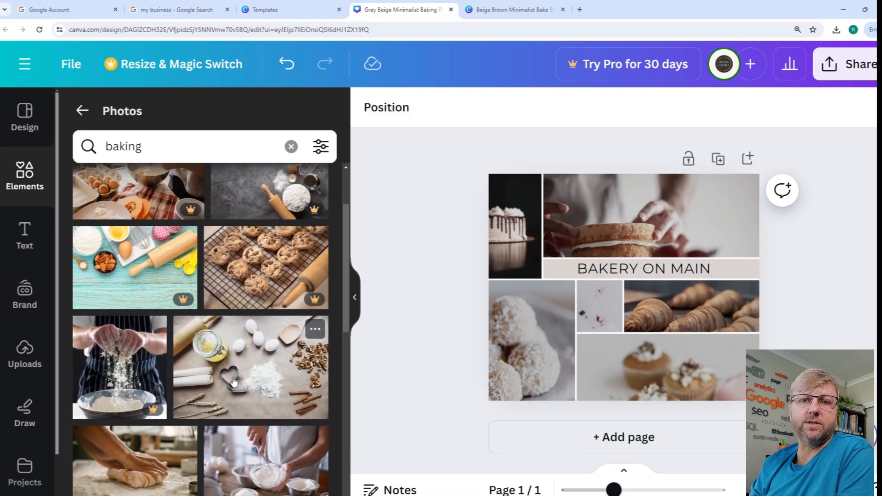
scroll(121, 366, "down", 3)
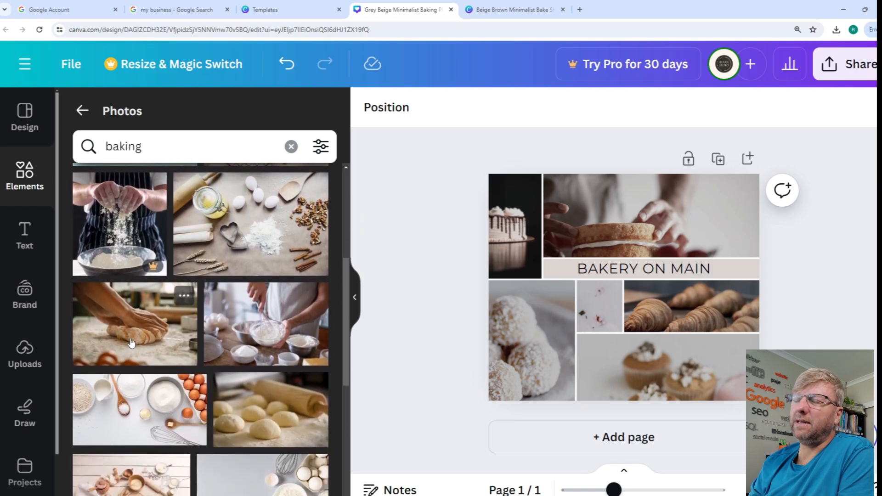
left_click_drag(130, 342, 610, 234)
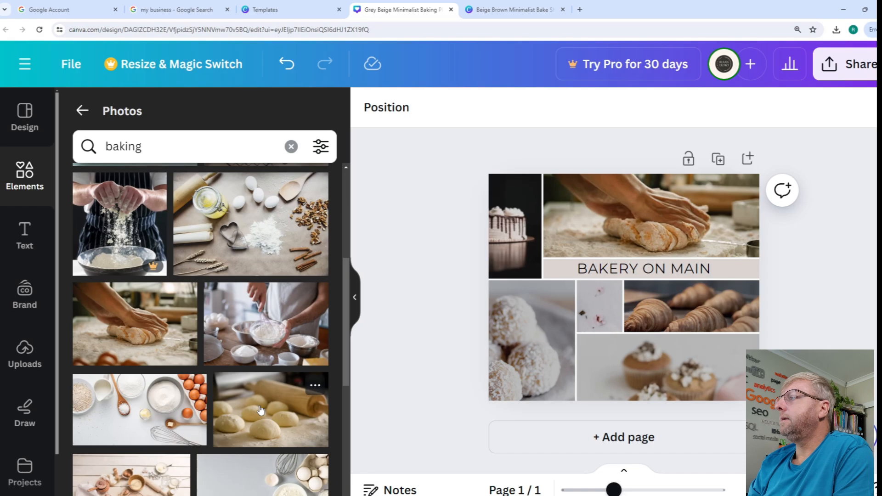
left_click_drag(262, 411, 675, 363)
- Search the photos for croissant and replace the collage's existing croissant picture with the pile of golden croissants in a basket
scroll(208, 343, "down", 4)
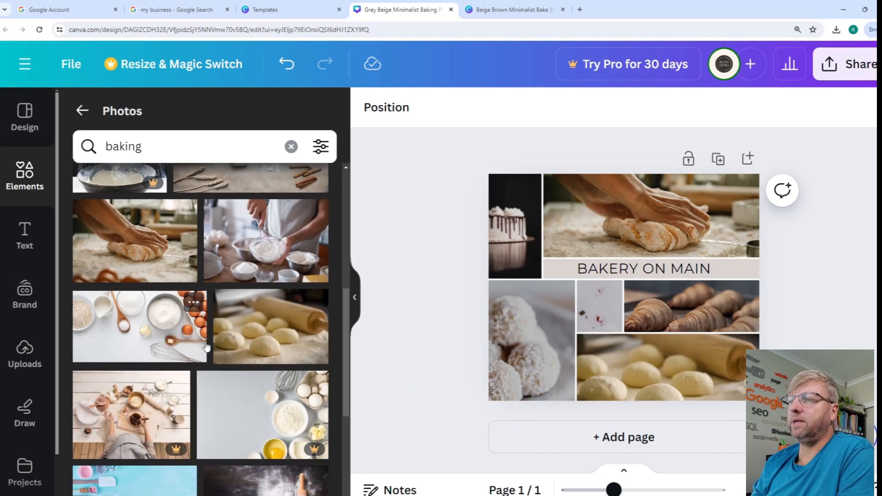
scroll(208, 343, "down", 3)
left_click(96, 146)
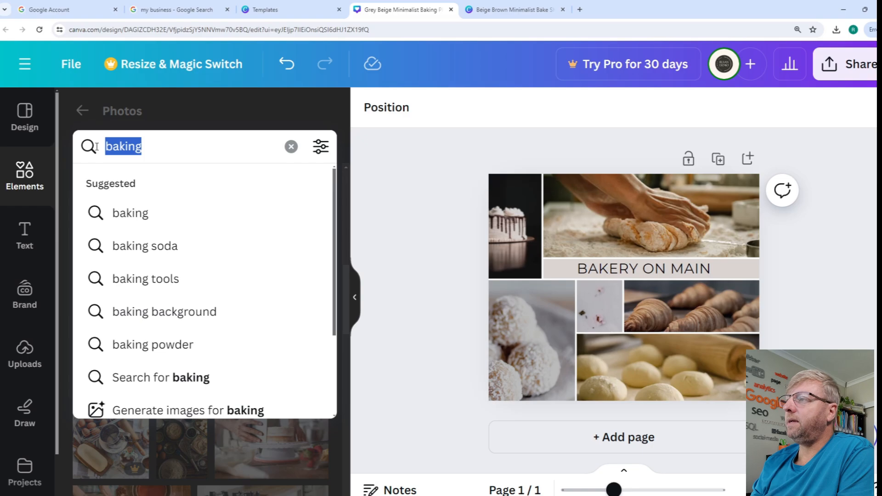
type("croissa")
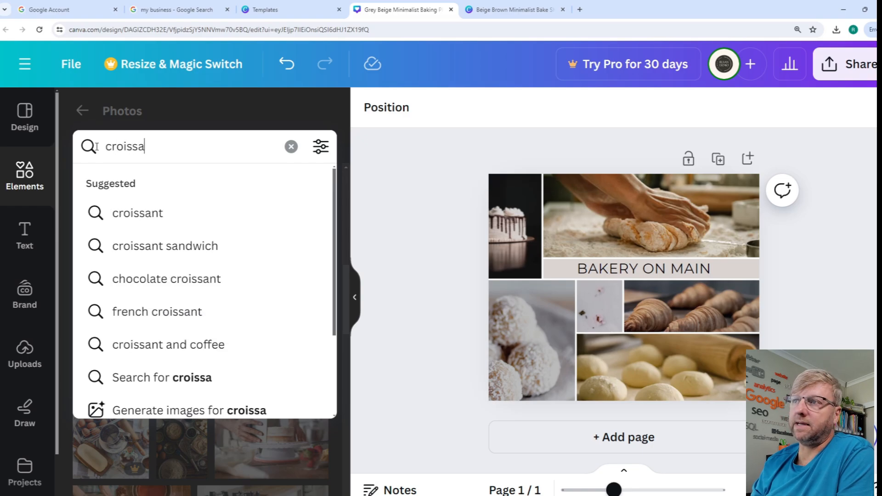
type("nt")
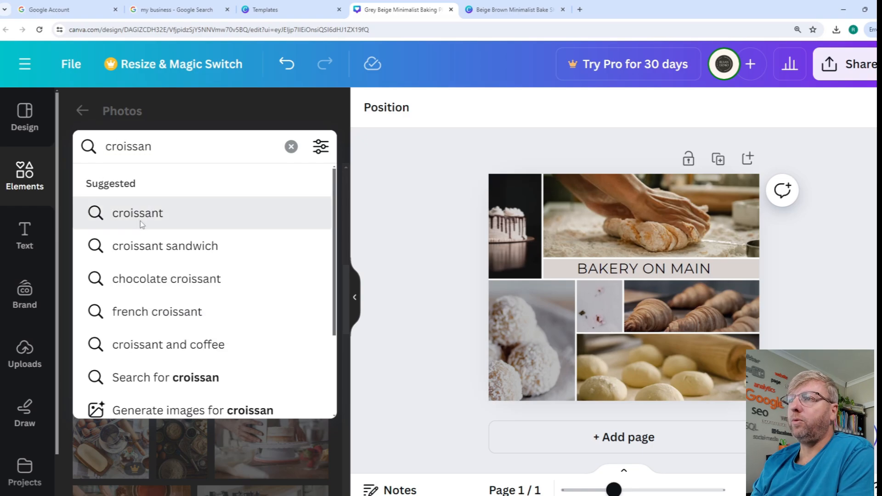
left_click(138, 219)
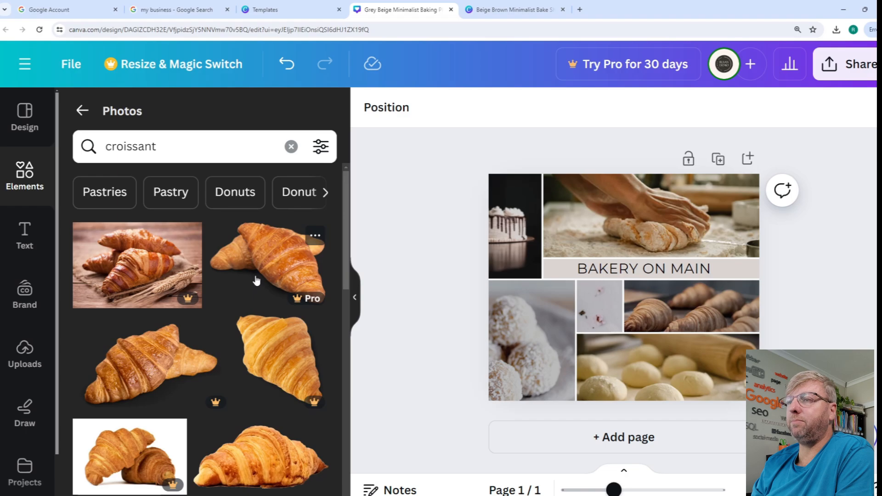
scroll(123, 332, "down", 5)
scroll(123, 332, "down", 2)
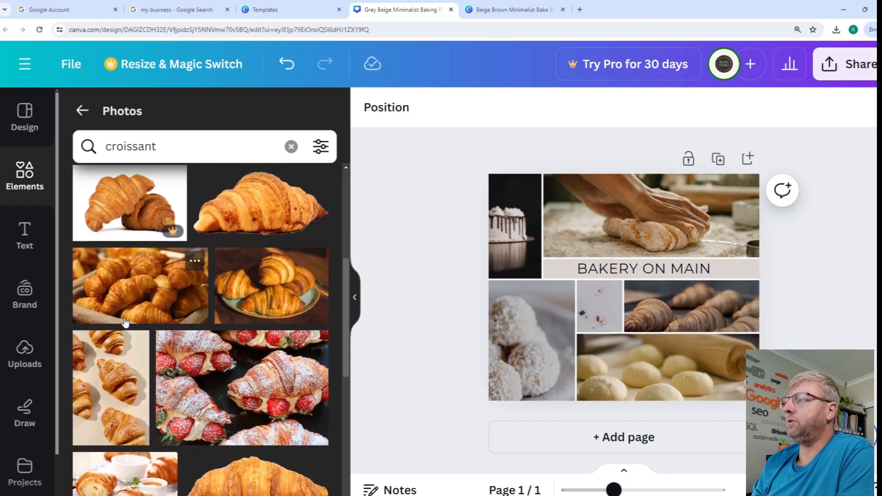
left_click_drag(138, 267, 672, 328)
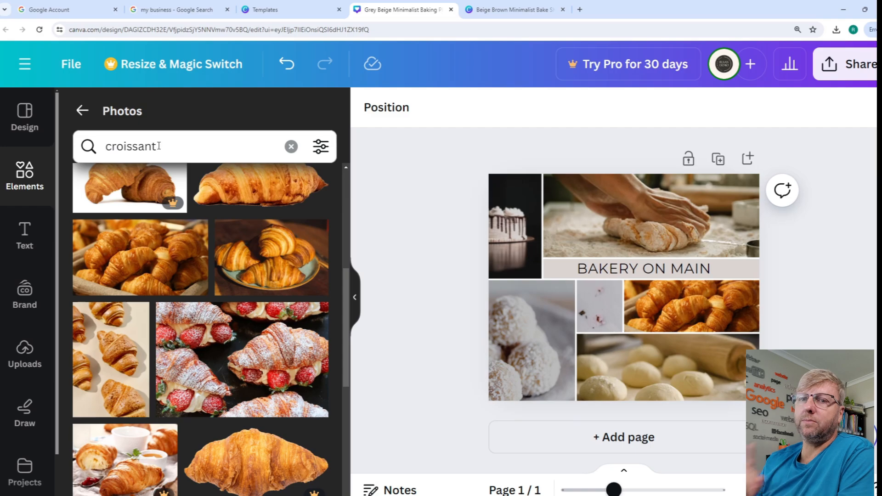
- Search the photos for muffin and place the oat-topped muffins with blueberries over the coconut ball picture in the collage
left_click_drag(160, 146, 77, 148)
type("muffin")
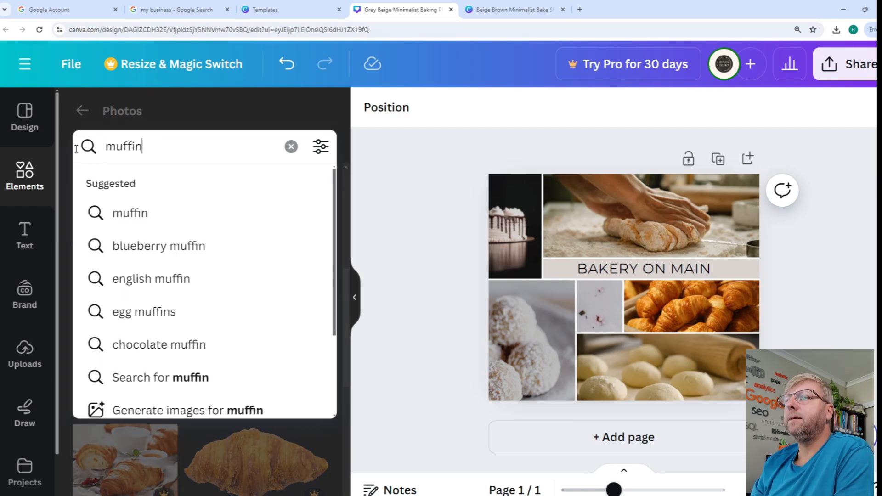
key("Return")
scroll(144, 388, "down", 5)
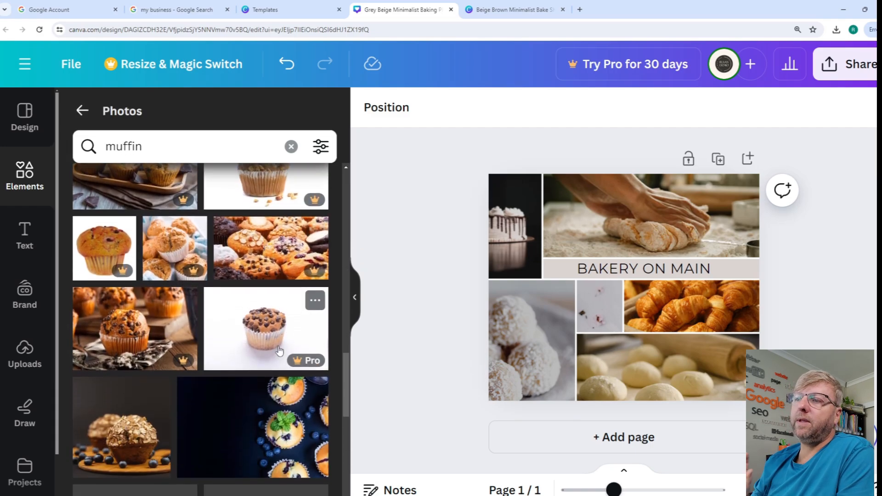
scroll(144, 388, "down", 1)
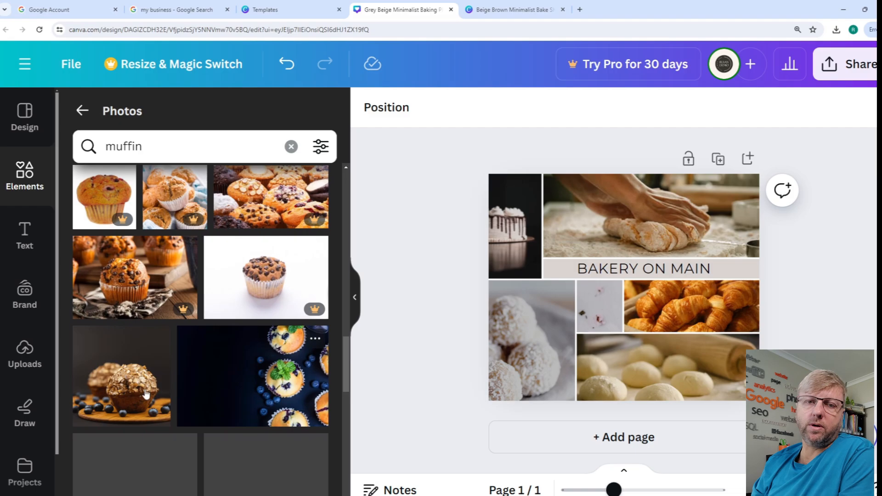
left_click_drag(129, 397, 538, 354)
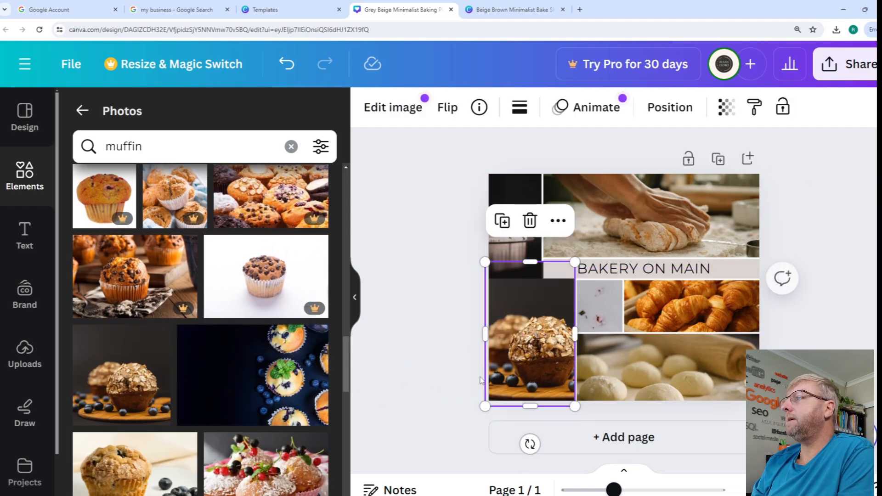
left_click(384, 307)
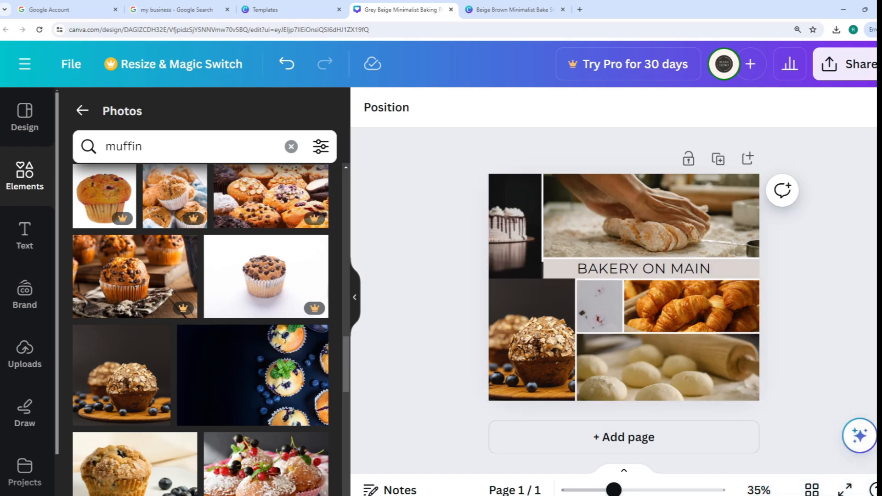
- Download the finished collage as a JPG file
left_click(852, 67)
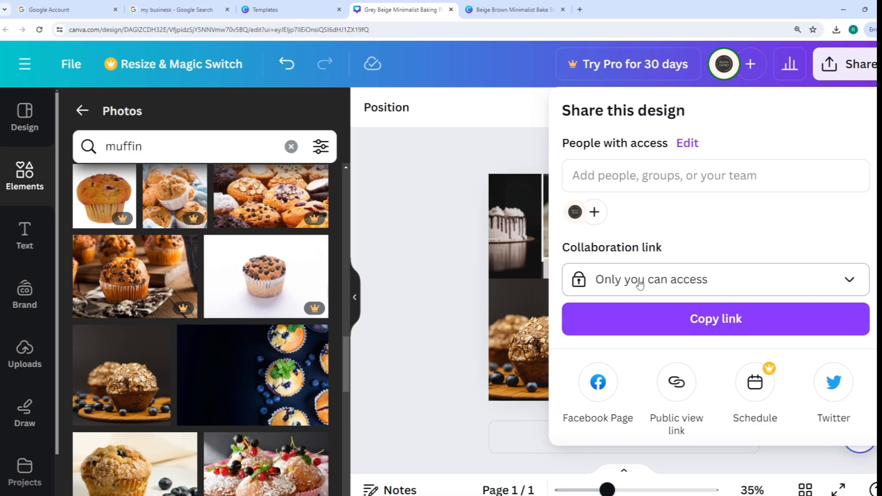
scroll(676, 255, "down", 3)
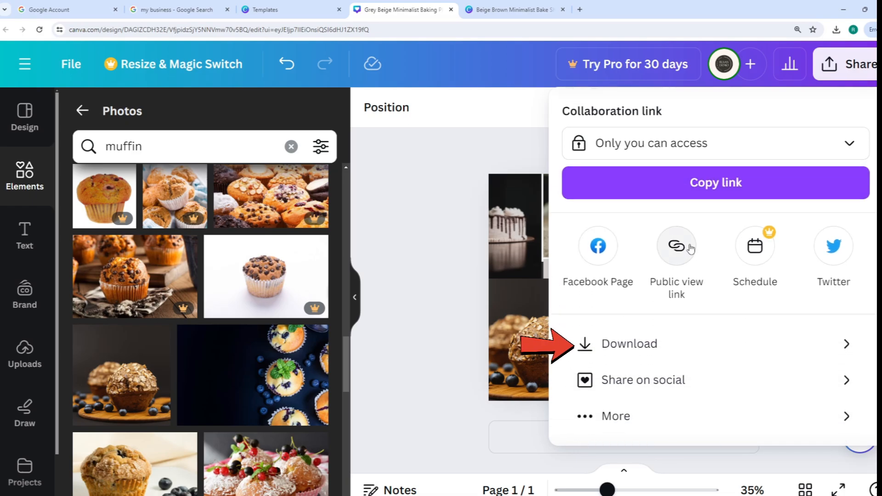
left_click(826, 344)
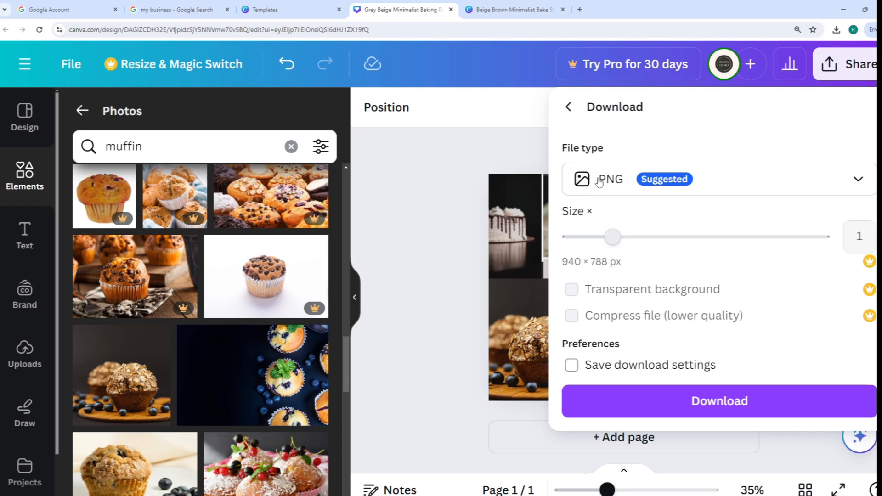
left_click(626, 185)
left_click(611, 230)
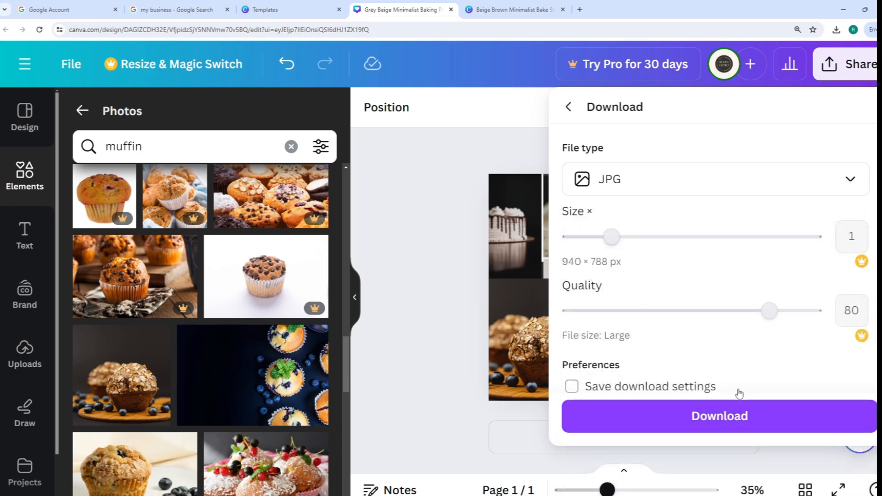
left_click(723, 417)
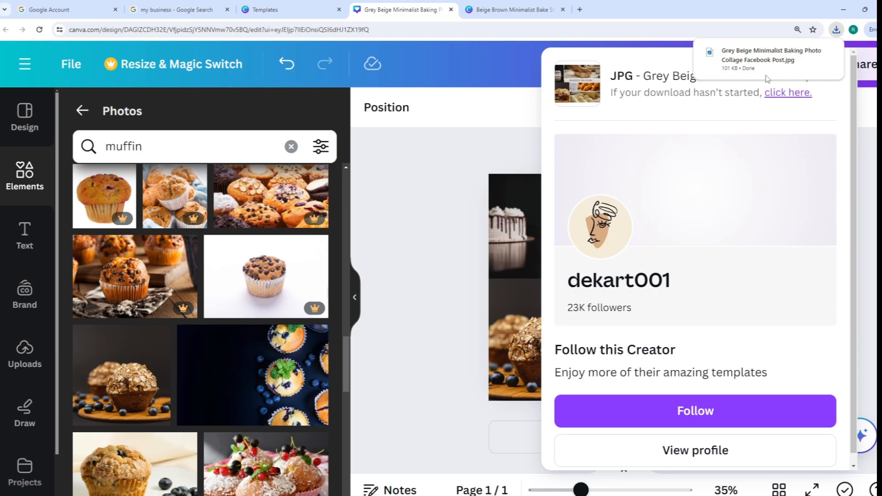
mouse_move(727, 61)
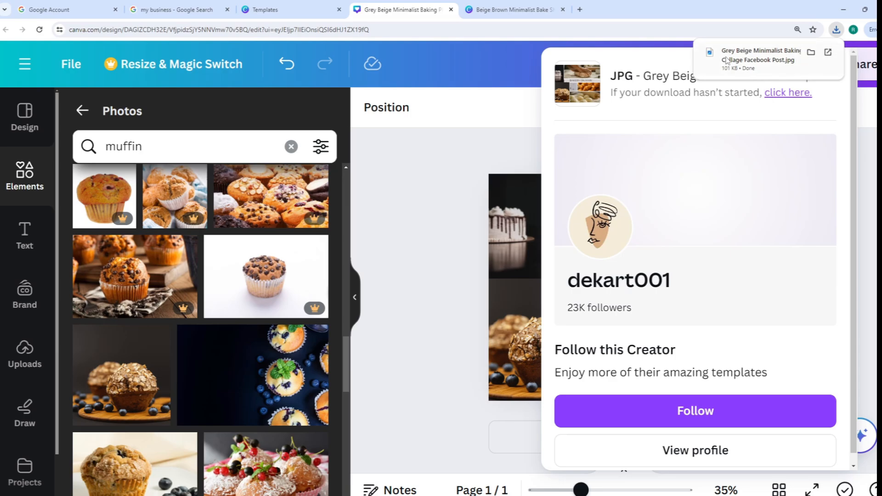
- Switch to the Google business profile, upload Grey Beige Minimalist Baking Photo Collage Facebook Post.jpg as cover photo, and close Photos and videos
left_click(96, 14)
left_click(157, 13)
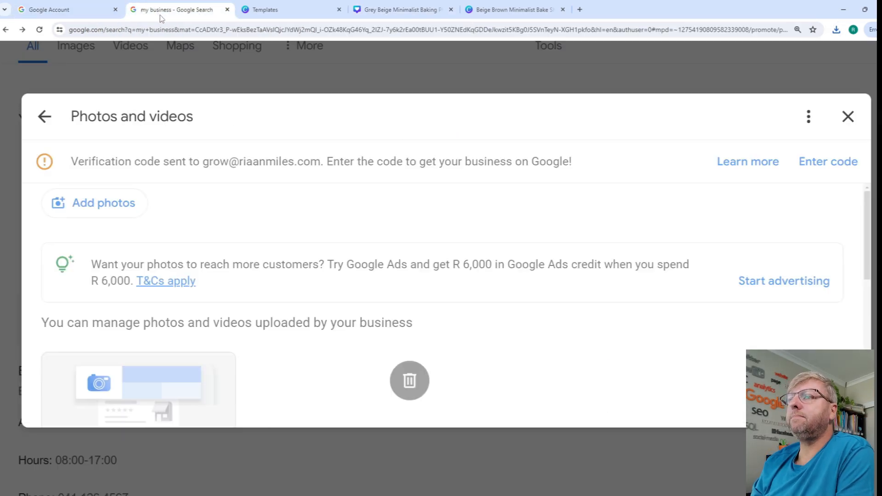
scroll(302, 306, "down", 5)
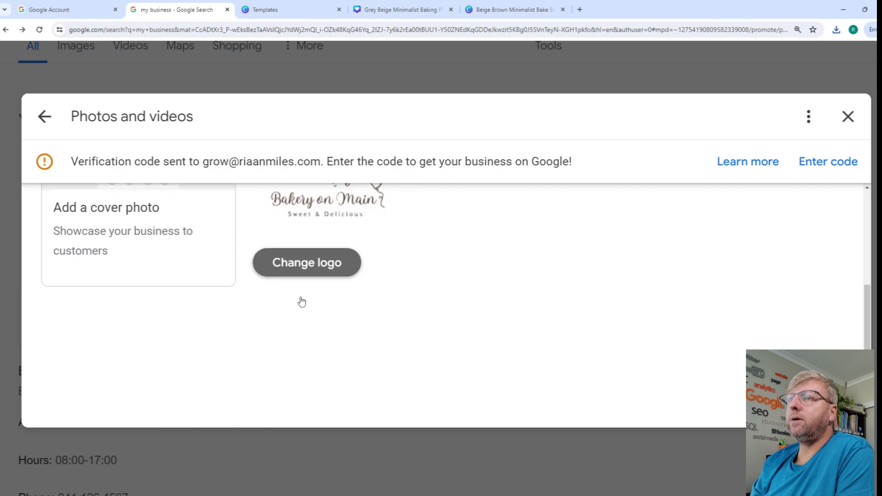
scroll(256, 191, "up", 2)
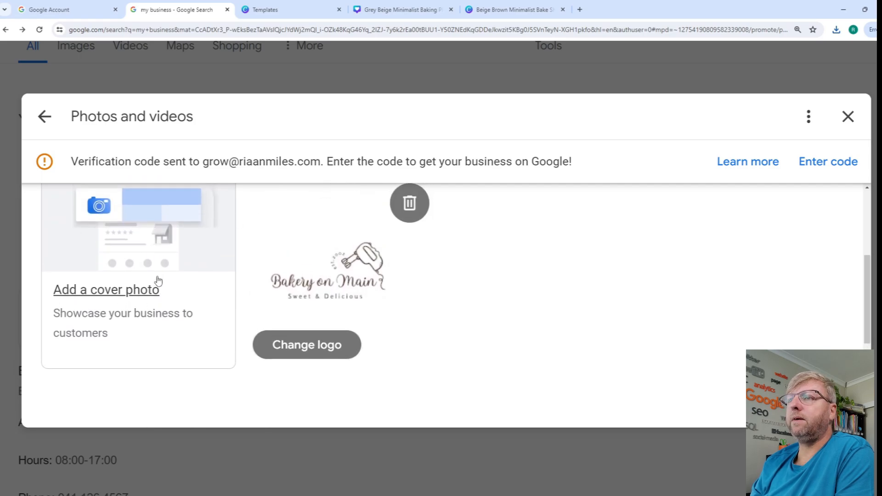
key("ctrl+minus")
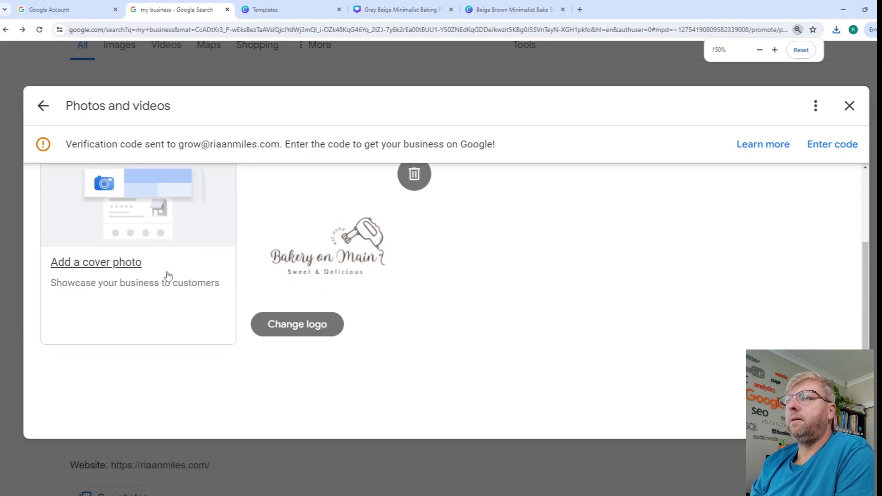
left_click(113, 260)
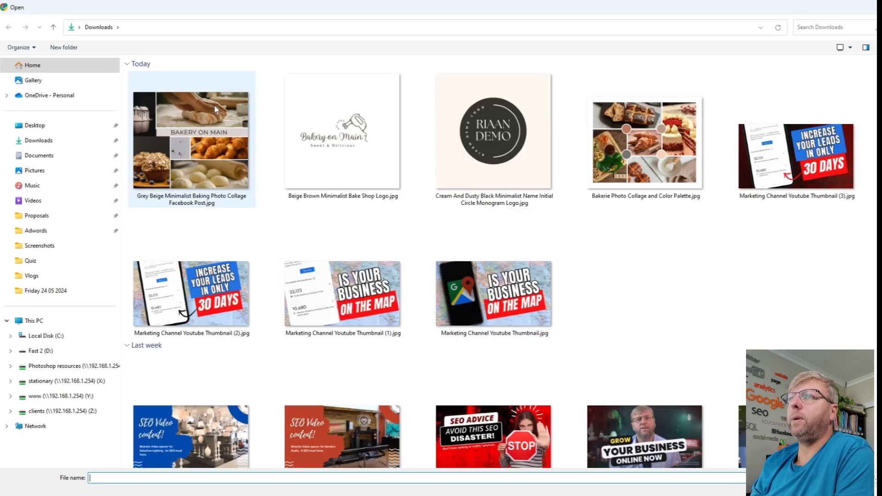
double_click(214, 105)
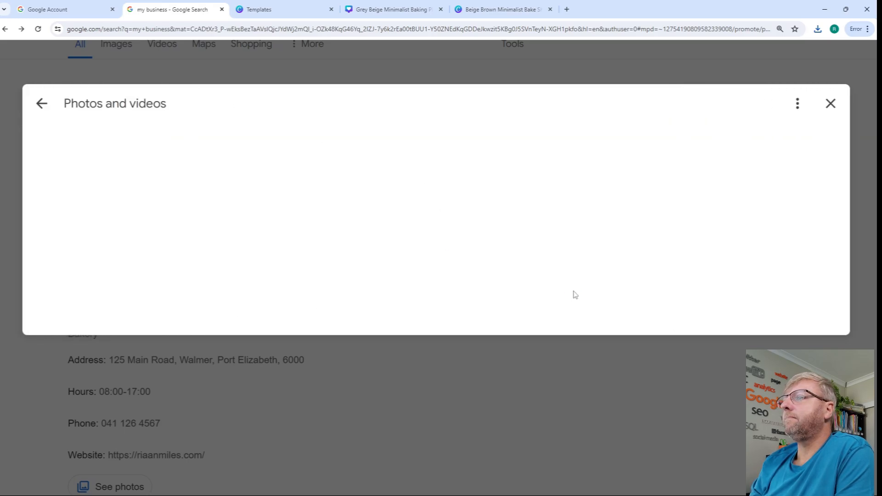
scroll(565, 299, "down", 2)
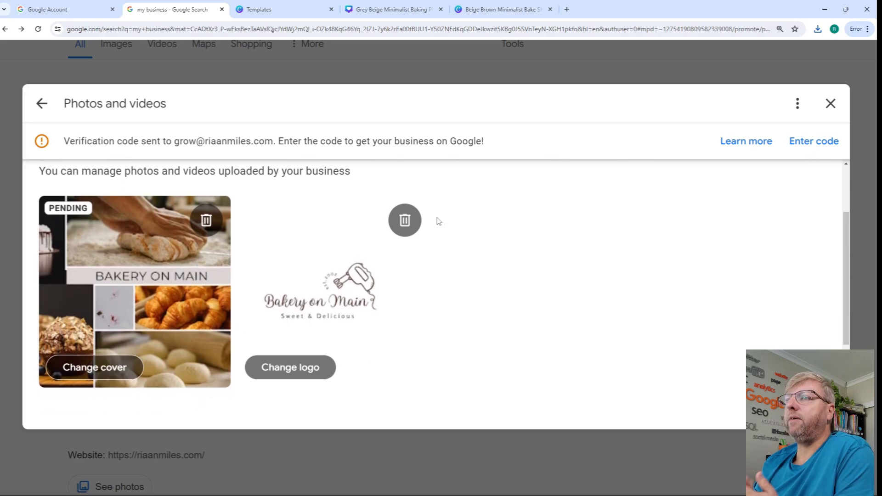
left_click(830, 105)
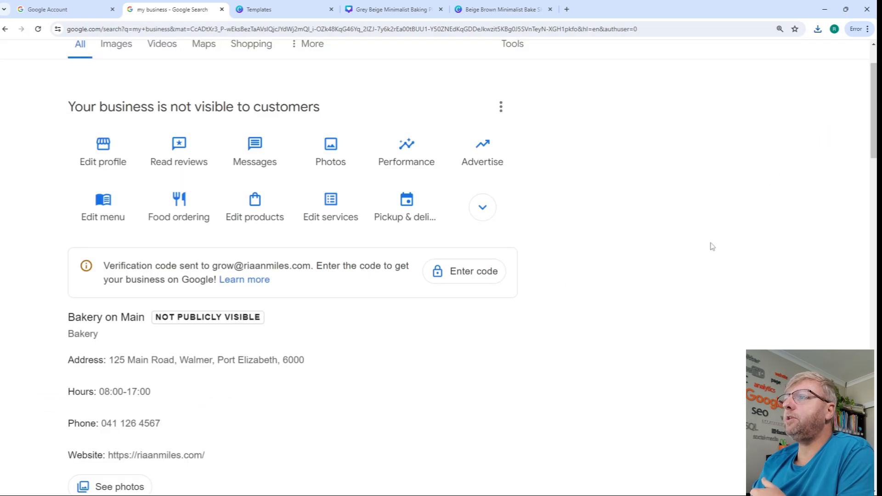
- Expand the remaining business profile options and review the uploaded cover photo and logo in the profile's photos
left_click(490, 214)
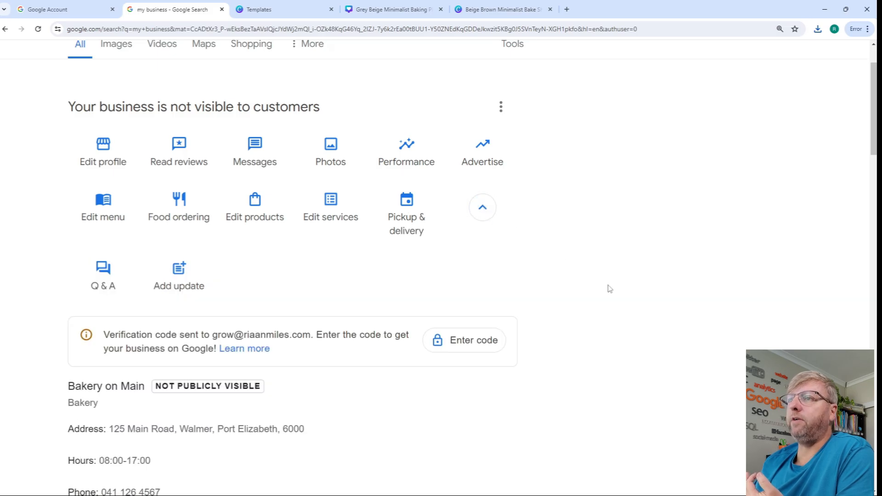
scroll(610, 289, "down", 6)
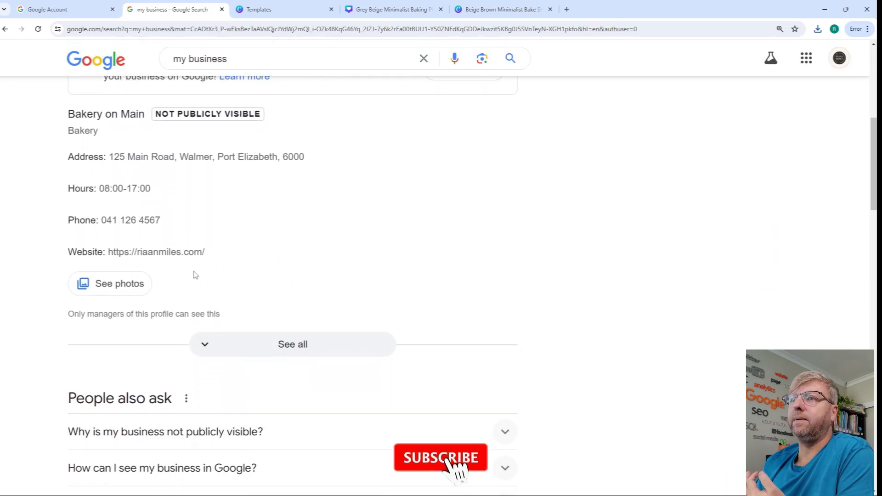
left_click(111, 283)
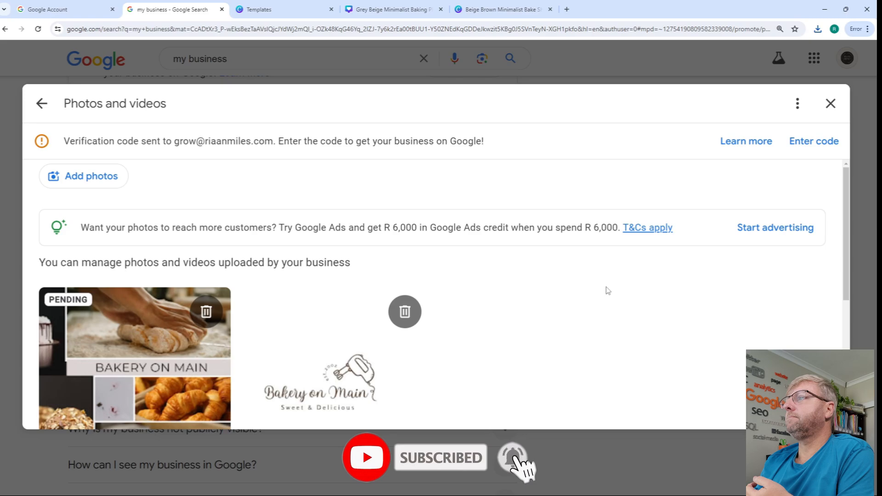
scroll(604, 294, "down", 3)
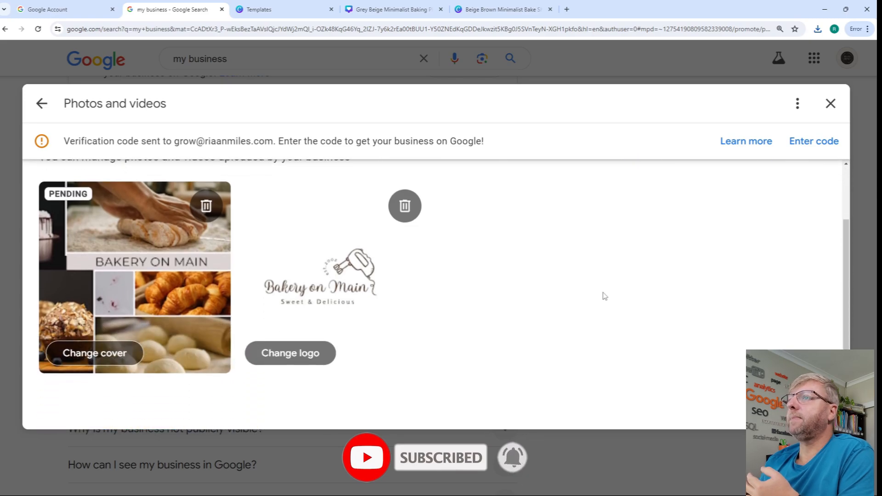
left_click(36, 104)
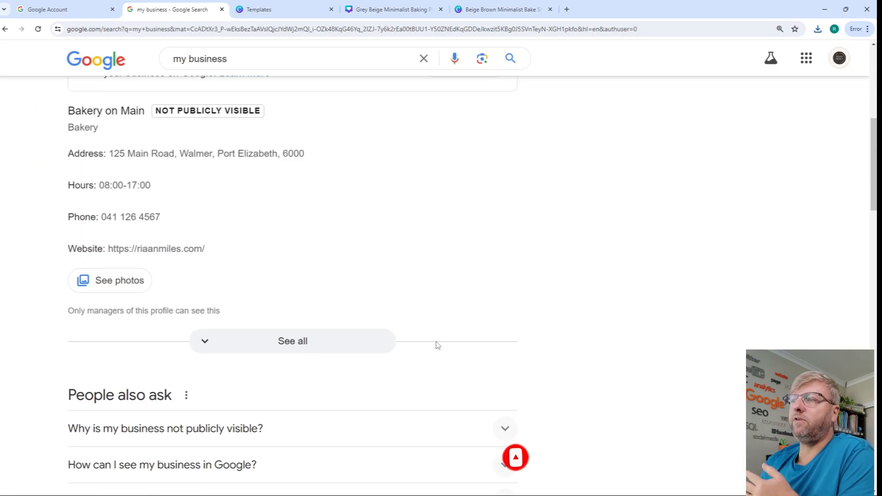
scroll(508, 329, "up", 4)
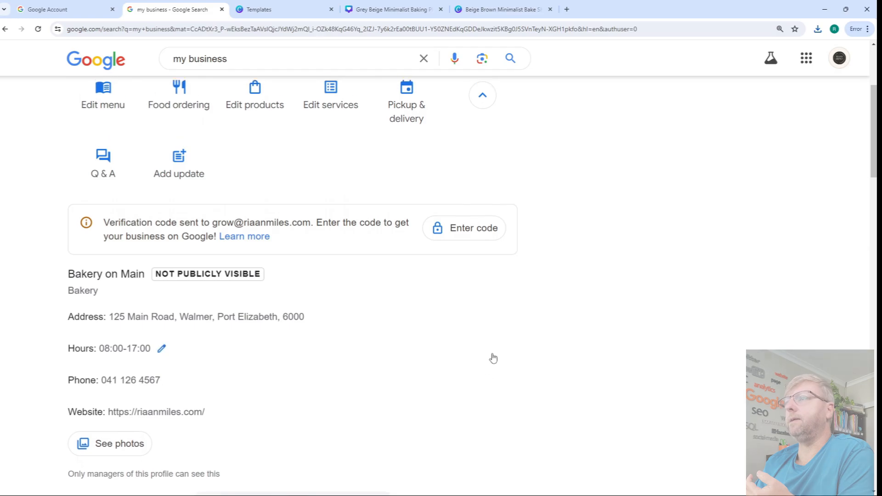
- Switch to Outlook, copy the verification code from the Google Business Profile email, and return to the browser
mouse_move(474, 493)
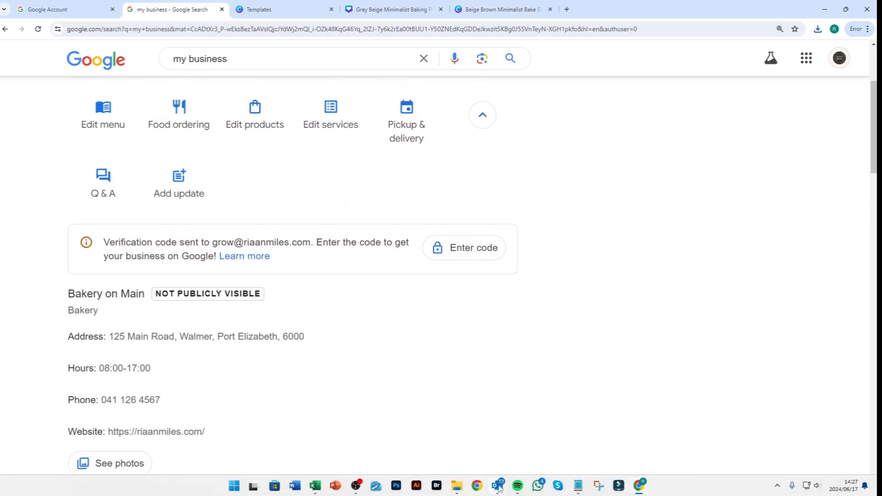
mouse_move(500, 488)
left_click(542, 436)
left_click(325, 344)
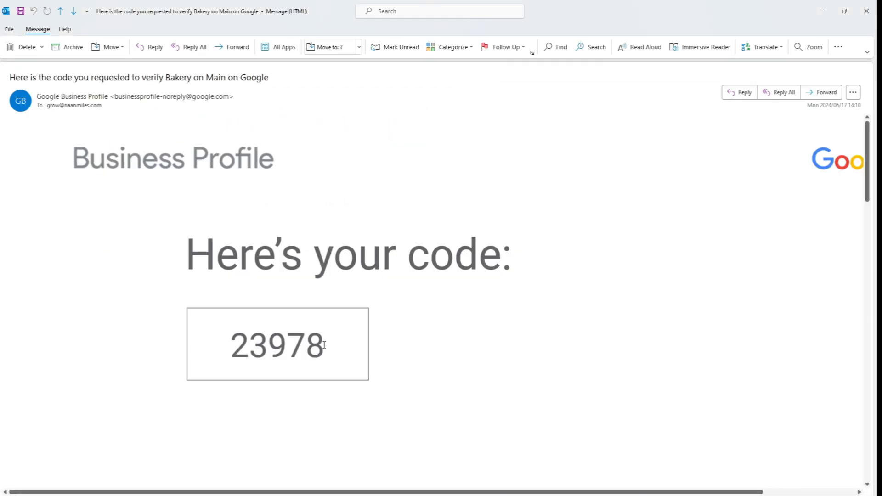
left_click_drag(324, 345, 238, 348)
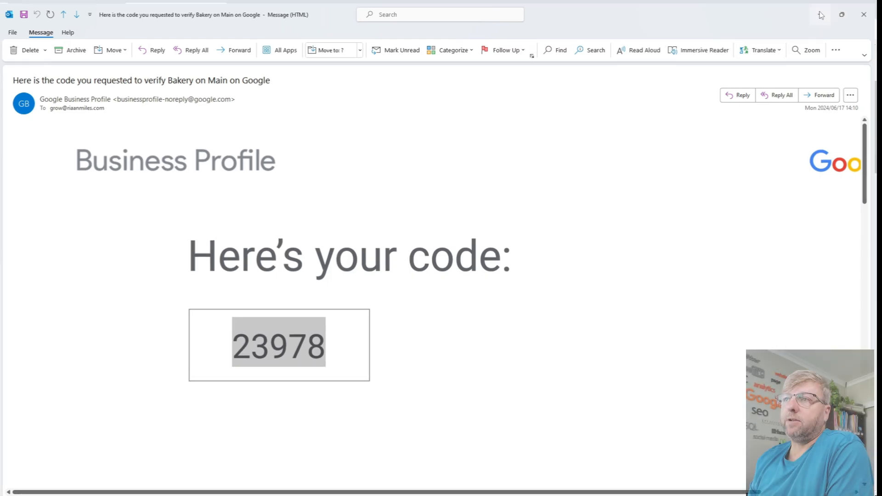
key("alt+Tab")
- Enter the emailed 5-digit verification code for Bakery on Main, submit it, and continue past the verification page
left_click(482, 248)
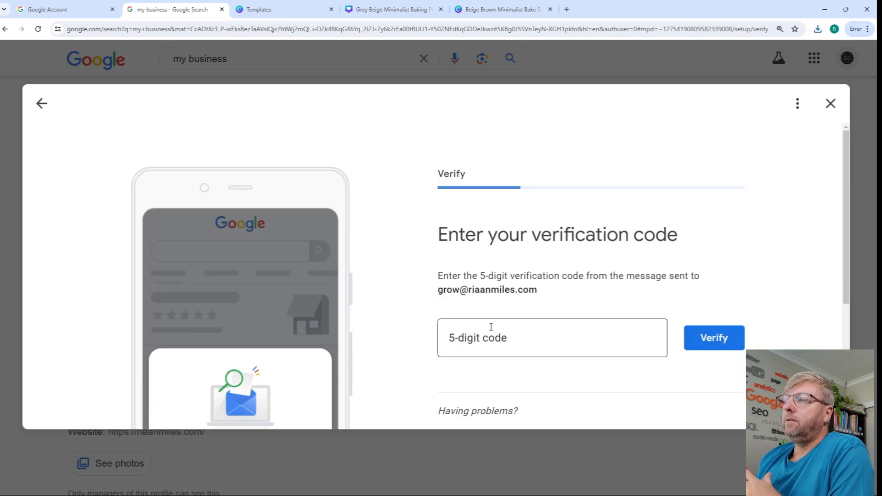
left_click(489, 344)
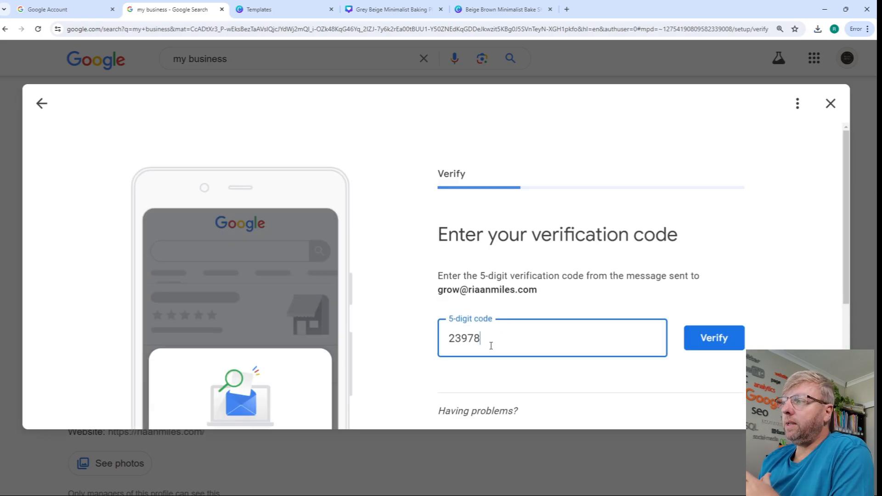
left_click(725, 343)
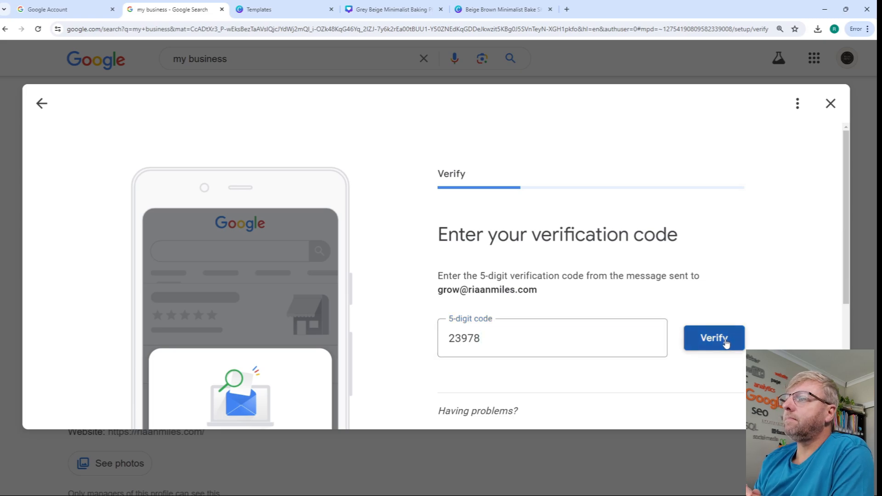
left_click(725, 343)
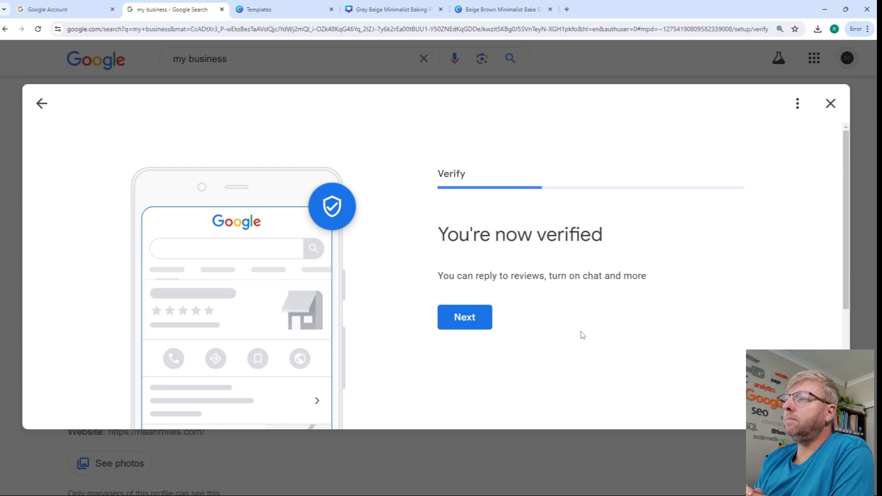
left_click(478, 322)
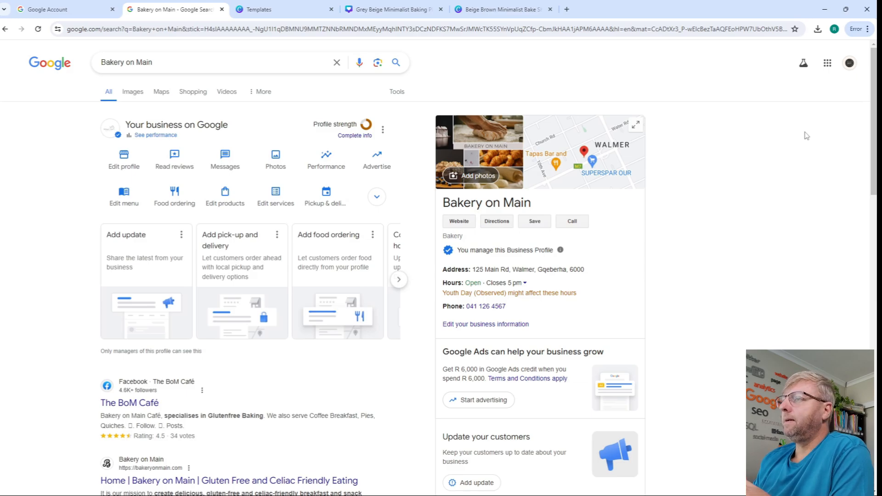
- Expand Bakery on Main's weekly opening hours and examine its performance overview, including interactions, product views and how people discovered it
left_click(506, 282)
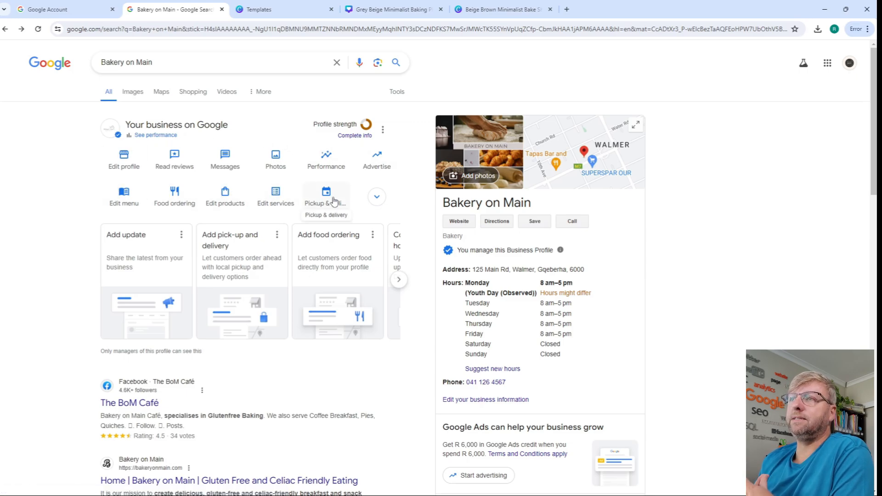
left_click(152, 136)
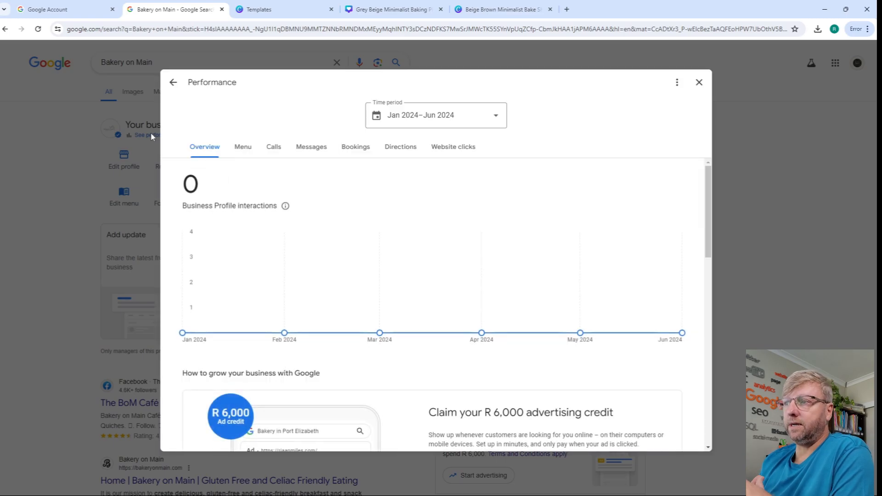
scroll(318, 215, "down", 5)
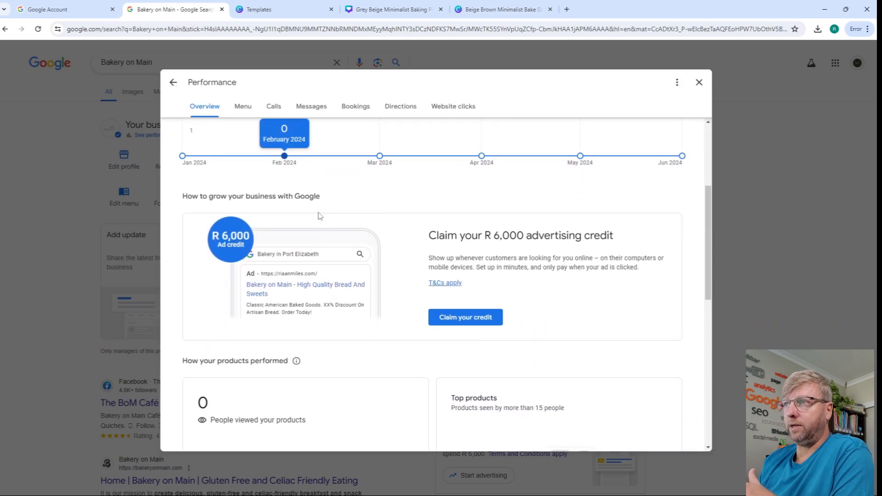
scroll(320, 216, "down", 5)
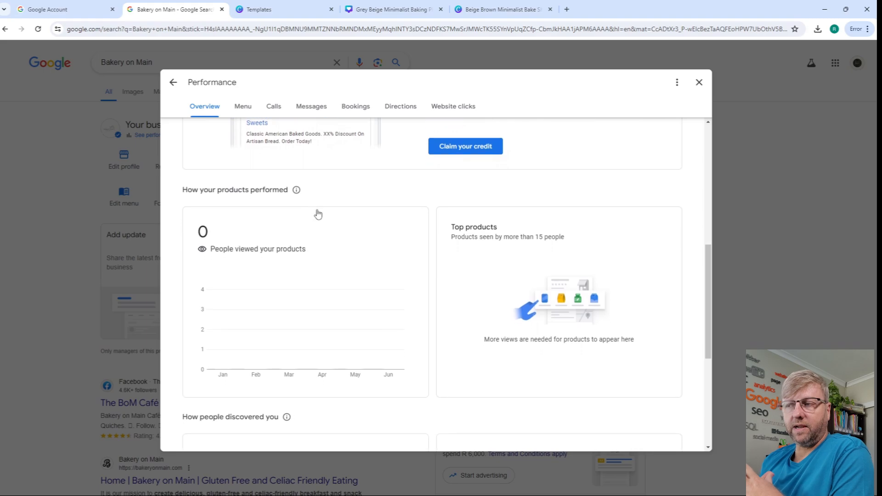
scroll(318, 214, "down", 4)
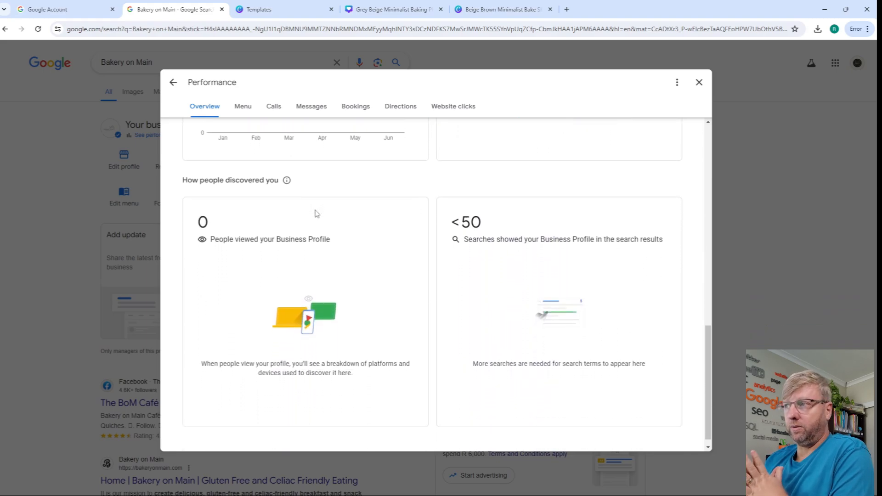
scroll(317, 214, "up", 13)
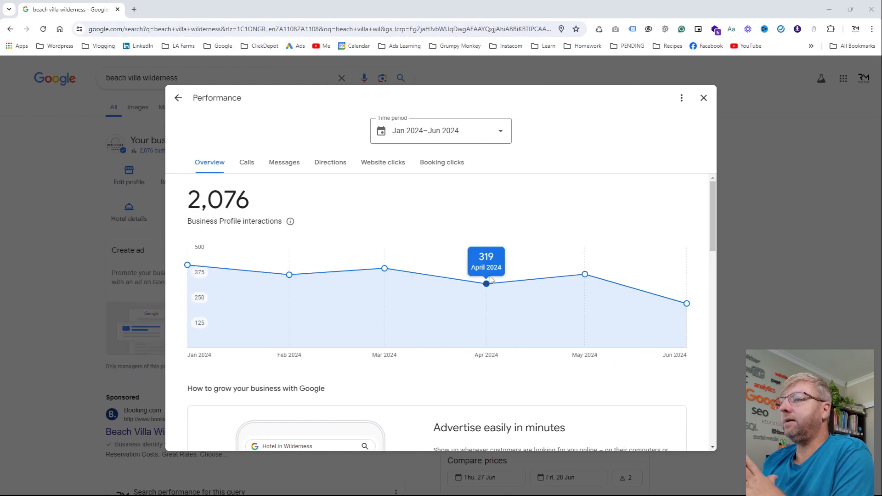
- Examine the beach villa wilderness profile's booking clicks and its overview's platform and device breakdown and search terms
left_click(482, 164)
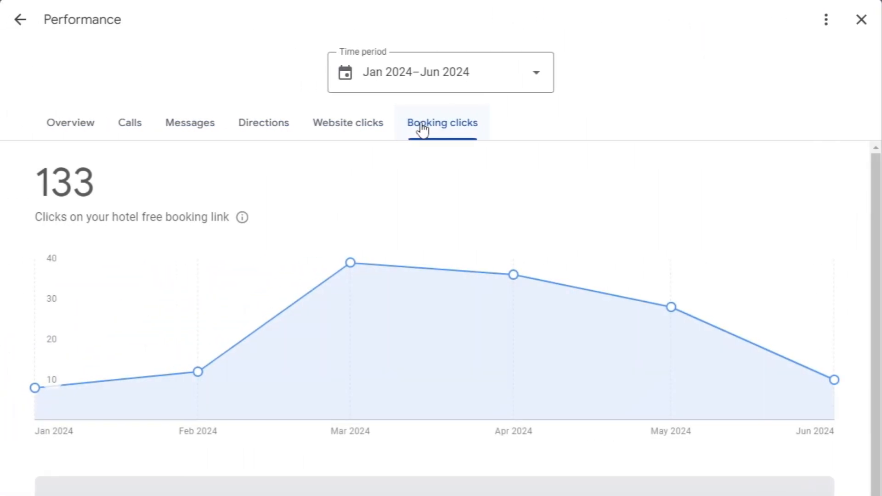
left_click(264, 166)
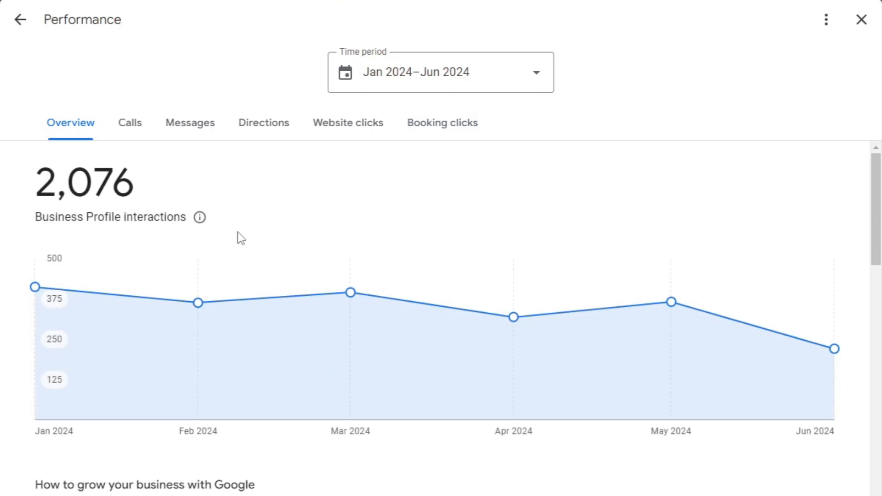
scroll(238, 232, "down", 10)
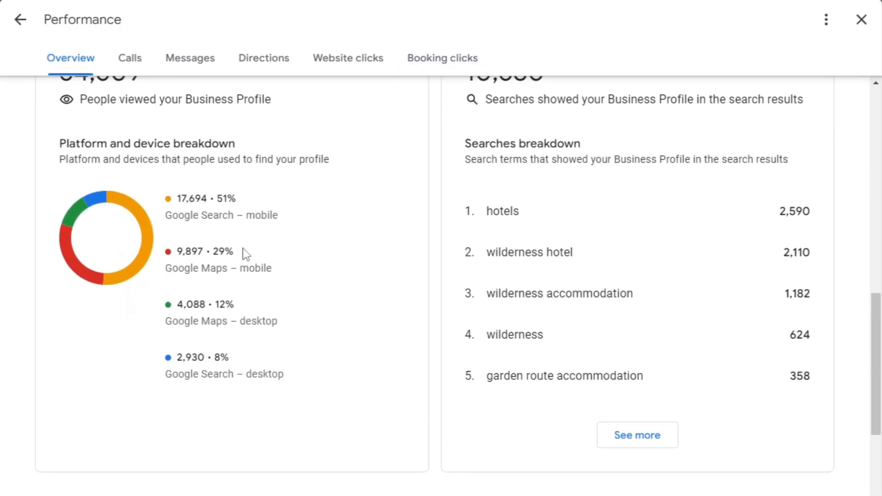
scroll(246, 254, "up", 2)
scroll(246, 254, "up", 2)
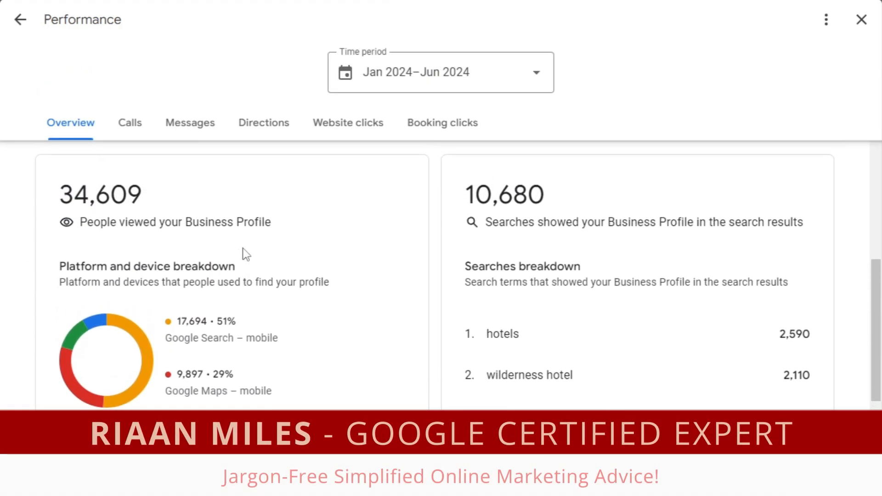
scroll(246, 257, "down", 7)
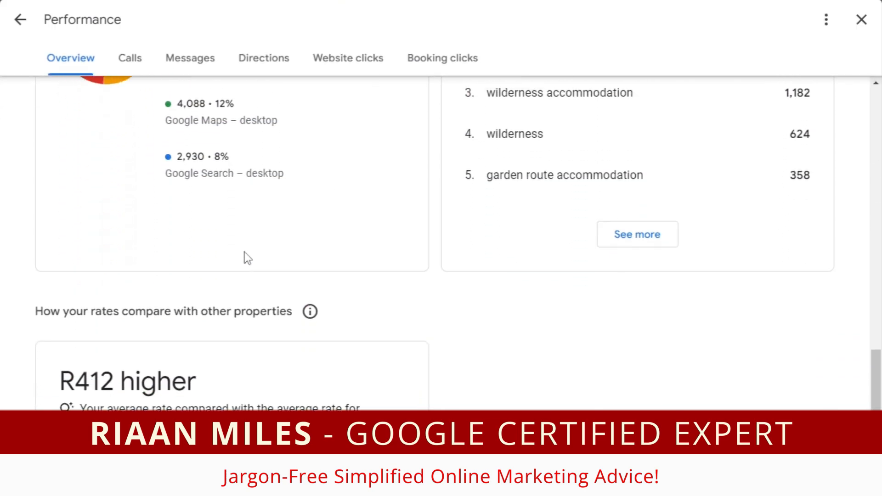
scroll(244, 257, "up", 10)
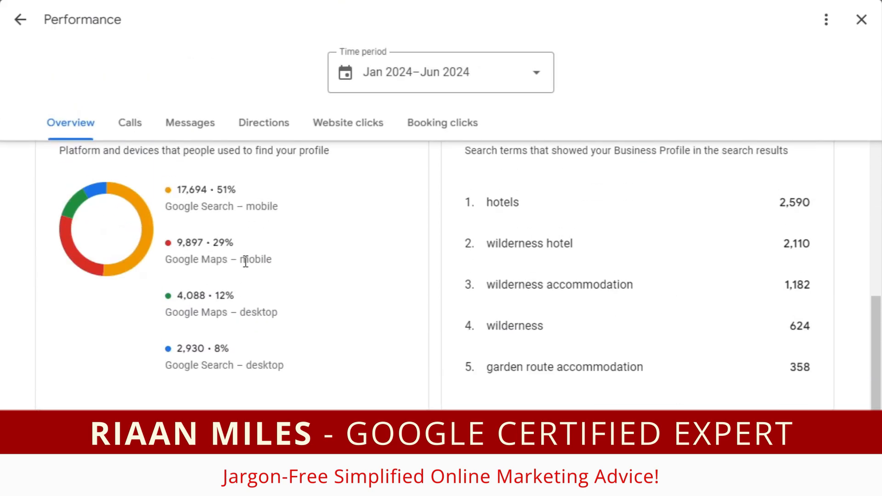